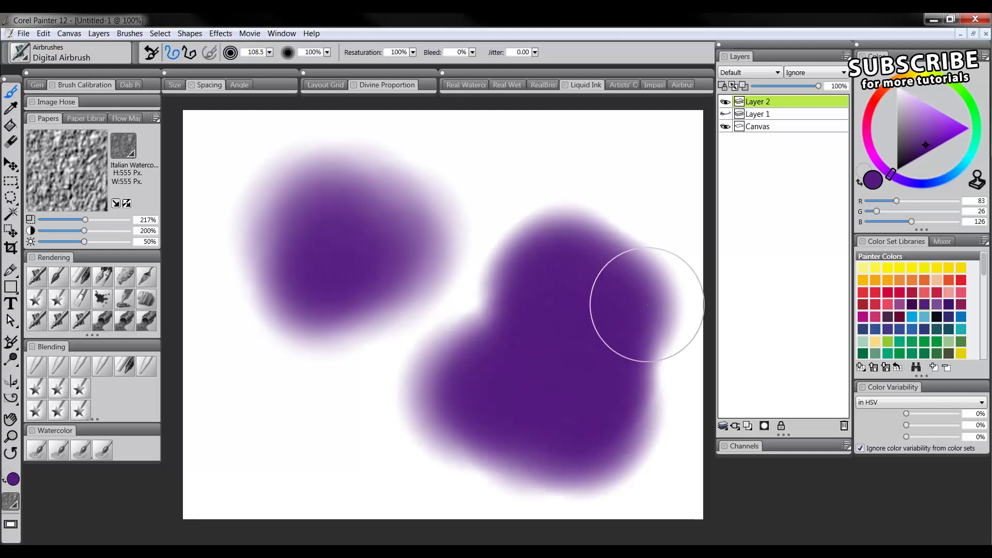
# Undo the existing purple strokes on Layer 2, including a test patch painted with the Digital Airbrush at 9% opacity
pyautogui.hotkey('ctrl', 'z')
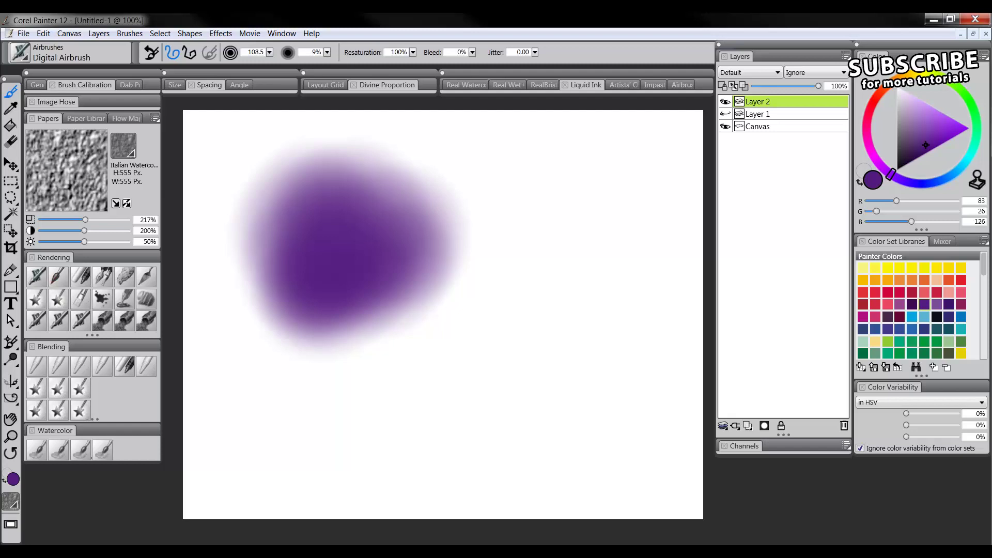
pyautogui.moveTo(476, 257)
pyautogui.mouseDown()
pyautogui.moveTo(570, 243)
pyautogui.moveTo(525, 195)
pyautogui.moveTo(435, 226)
pyautogui.moveTo(483, 263)
pyautogui.moveTo(569, 280)
pyautogui.moveTo(606, 252)
pyautogui.moveTo(620, 191)
pyautogui.moveTo(524, 153)
pyautogui.moveTo(460, 222)
pyautogui.mouseUp()
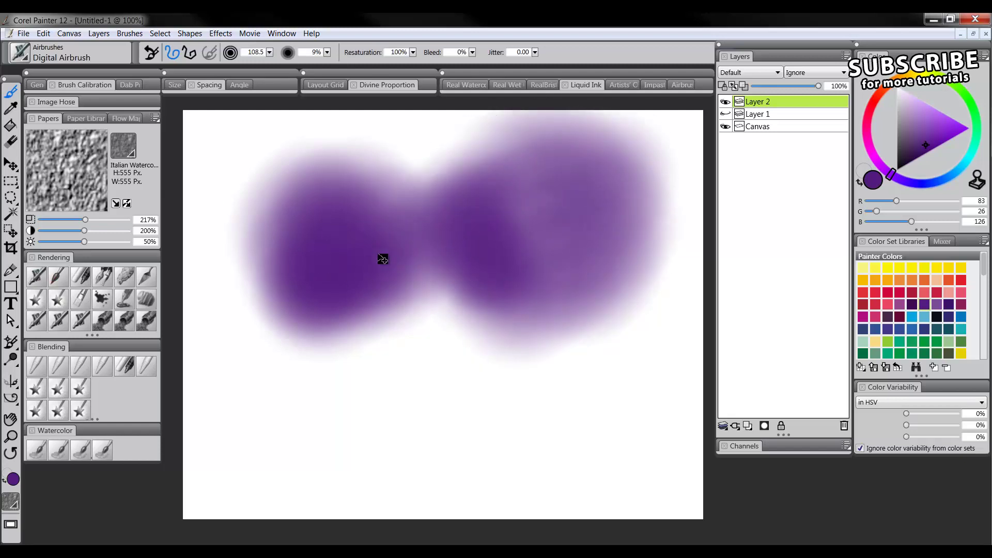
pyautogui.hotkey('ctrl', 'z')
pyautogui.hotkey('ctrl', 'z')
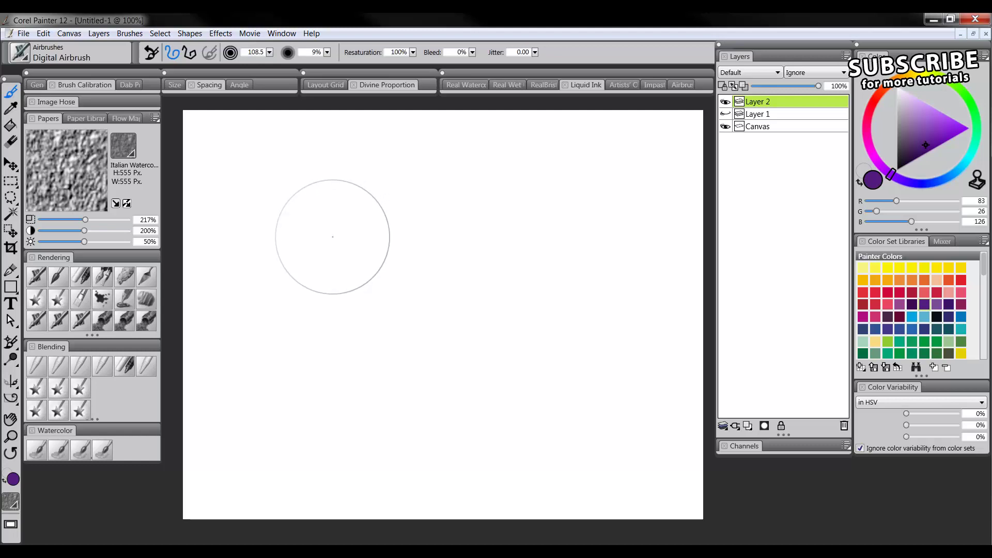
# Expand the Brush Calibration settings, look through the available brush control panels, and enable brush calibration for the Digital Airbrush
pyautogui.click(86, 85)
pyautogui.click(279, 33)
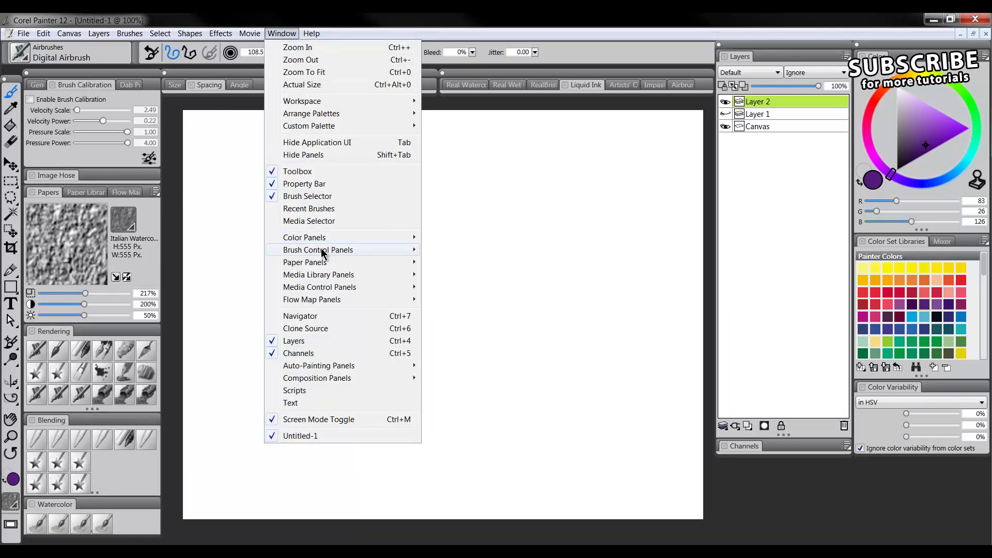
pyautogui.moveTo(321, 249)
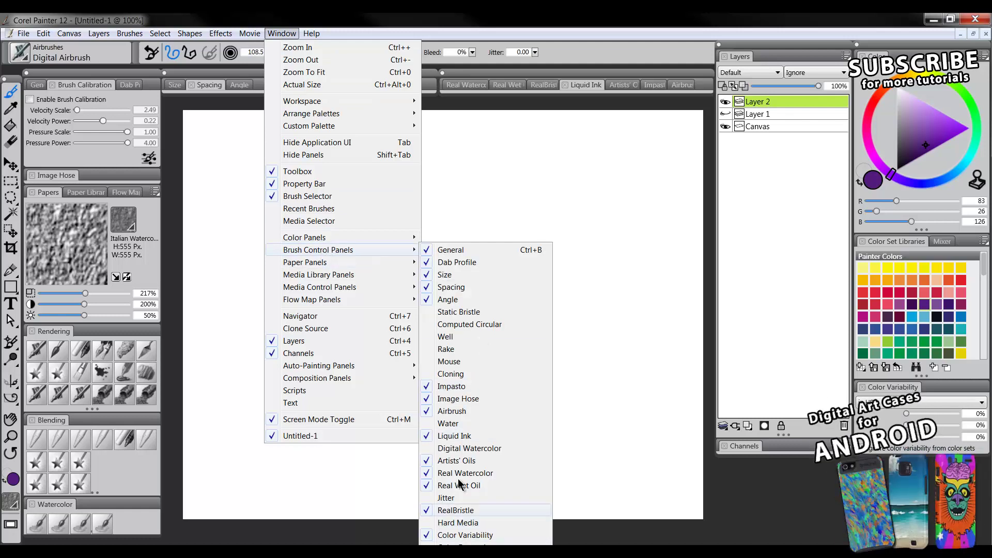
pyautogui.click(91, 83)
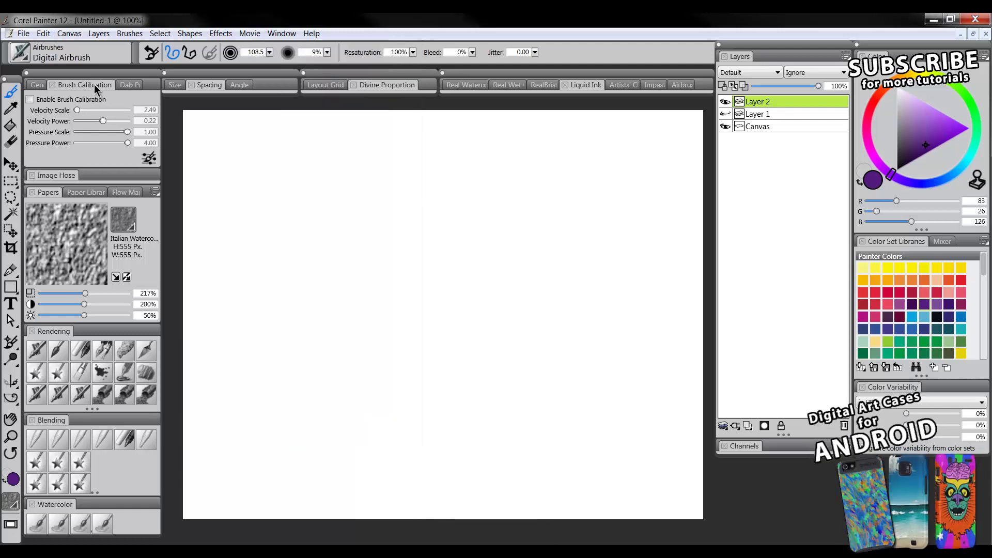
pyautogui.click(31, 100)
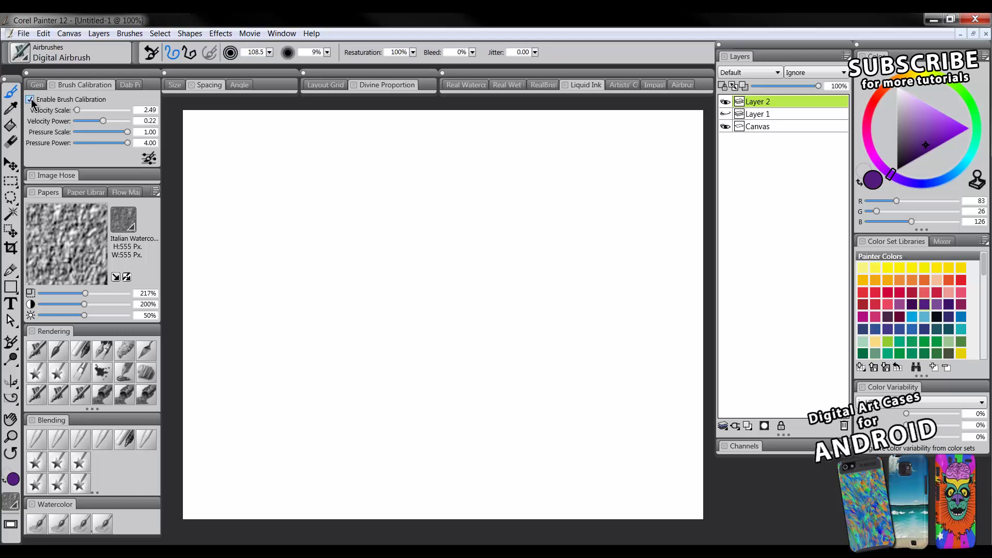
# Calibrate the Digital Airbrush with several scratch pad strokes, accepting Velocity Scale 8.32, Velocity Power 0.29, Pressure Scale 1.00 and Pressure Power 4.00
pyautogui.click(150, 161)
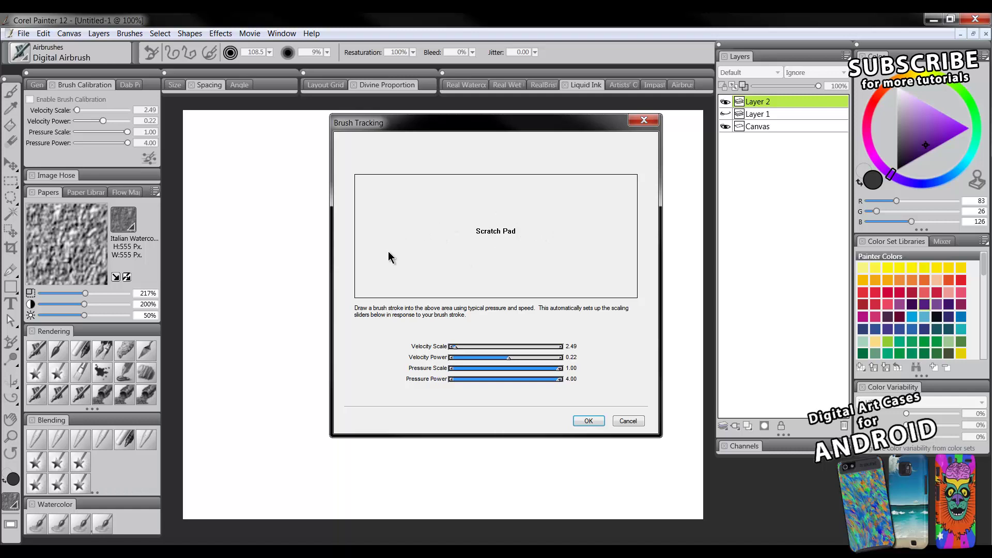
pyautogui.moveTo(383, 257); pyautogui.dragTo(449, 248)
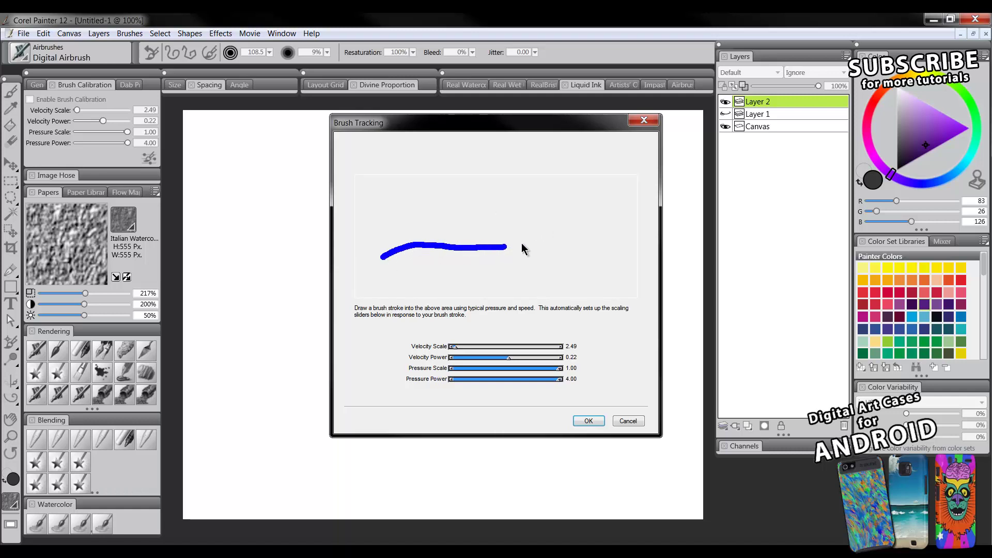
pyautogui.click(584, 216)
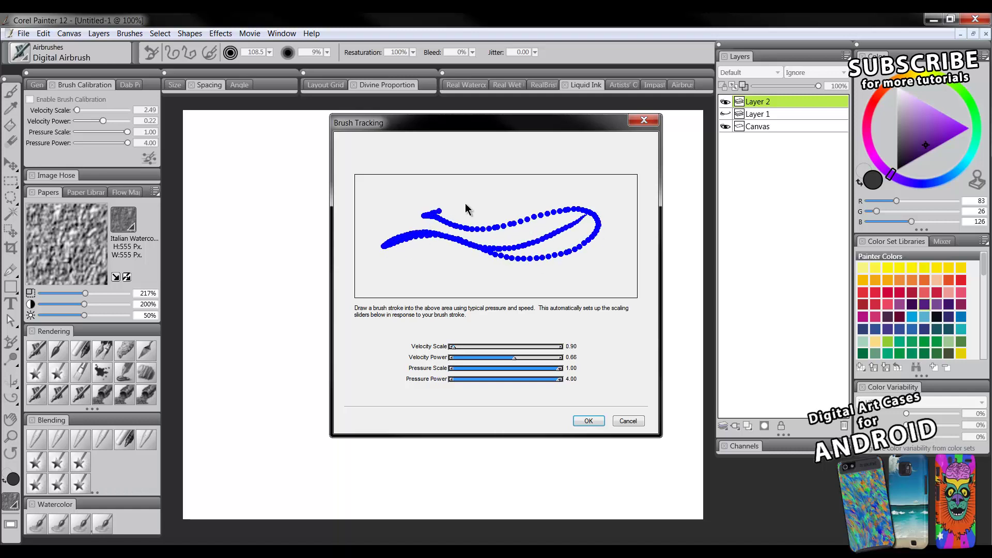
pyautogui.moveTo(465, 204)
pyautogui.mouseDown()
pyautogui.moveTo(563, 233)
pyautogui.moveTo(483, 261)
pyautogui.mouseUp()
pyautogui.moveTo(514, 231); pyautogui.dragTo(554, 254)
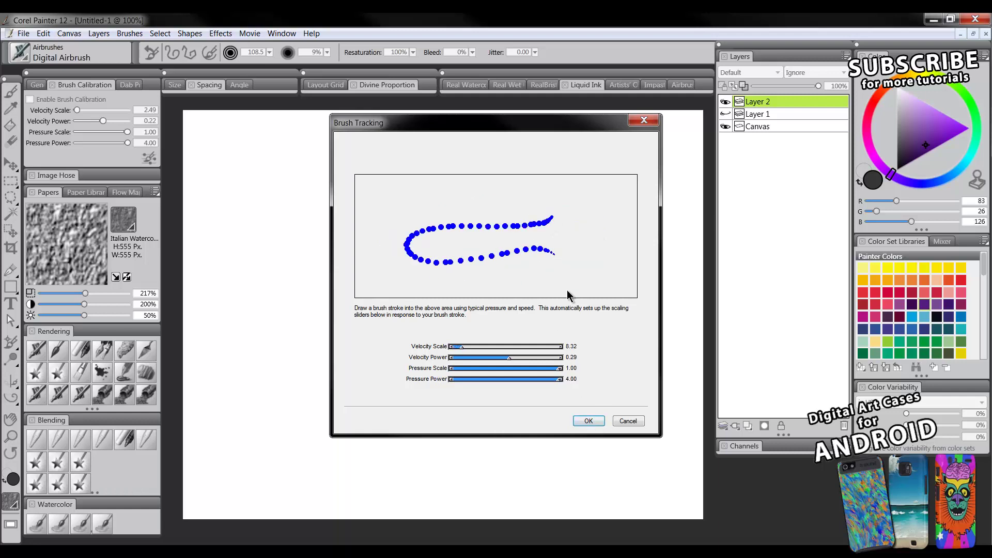
pyautogui.click(587, 421)
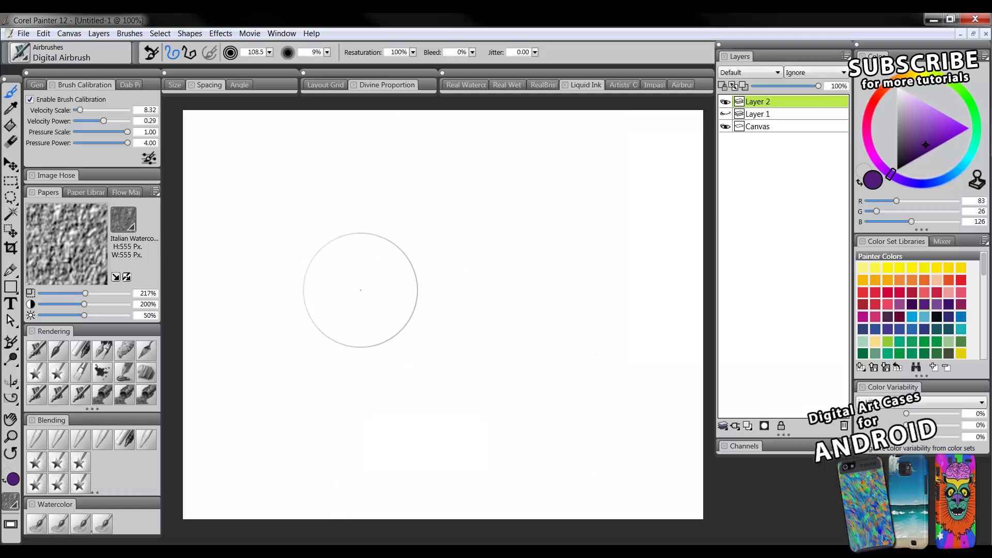
# Paint light and heavy purple airbrush patches across the canvas to test the pressure response
pyautogui.moveTo(359, 295)
pyautogui.mouseDown()
pyautogui.moveTo(338, 245)
pyautogui.moveTo(321, 267)
pyautogui.moveTo(405, 310)
pyautogui.moveTo(388, 197)
pyautogui.moveTo(302, 254)
pyautogui.moveTo(398, 277)
pyautogui.moveTo(373, 204)
pyautogui.moveTo(277, 254)
pyautogui.moveTo(305, 274)
pyautogui.mouseUp()
pyautogui.moveTo(478, 360)
pyautogui.mouseDown()
pyautogui.moveTo(405, 386)
pyautogui.moveTo(452, 418)
pyautogui.moveTo(540, 383)
pyautogui.moveTo(504, 374)
pyautogui.moveTo(384, 411)
pyautogui.moveTo(429, 336)
pyautogui.moveTo(519, 357)
pyautogui.moveTo(509, 344)
pyautogui.moveTo(398, 351)
pyautogui.moveTo(418, 422)
pyautogui.moveTo(514, 394)
pyautogui.moveTo(531, 321)
pyautogui.mouseUp()
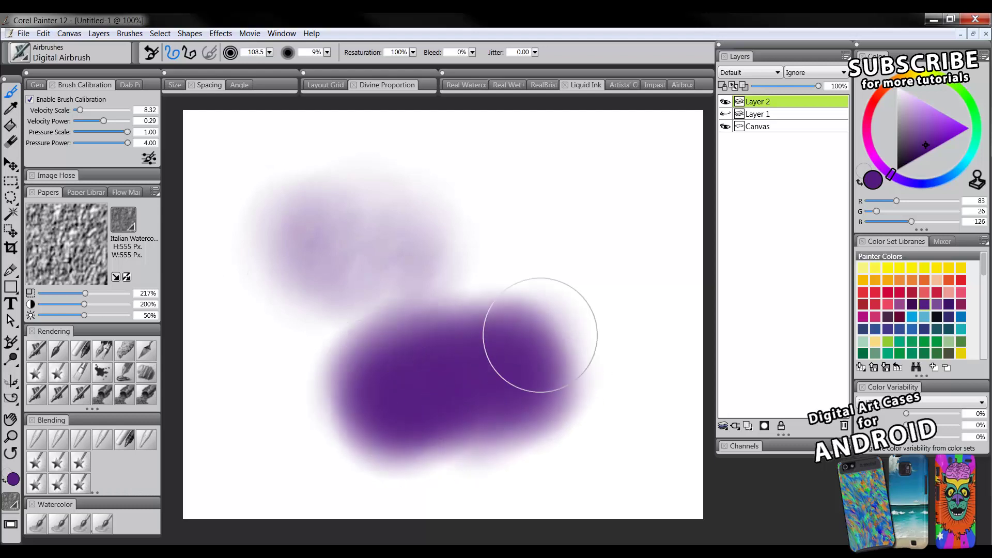
pyautogui.moveTo(565, 177)
pyautogui.mouseDown()
pyautogui.moveTo(549, 190)
pyautogui.moveTo(572, 199)
pyautogui.moveTo(583, 174)
pyautogui.moveTo(507, 195)
pyautogui.moveTo(587, 228)
pyautogui.moveTo(620, 212)
pyautogui.mouseUp()
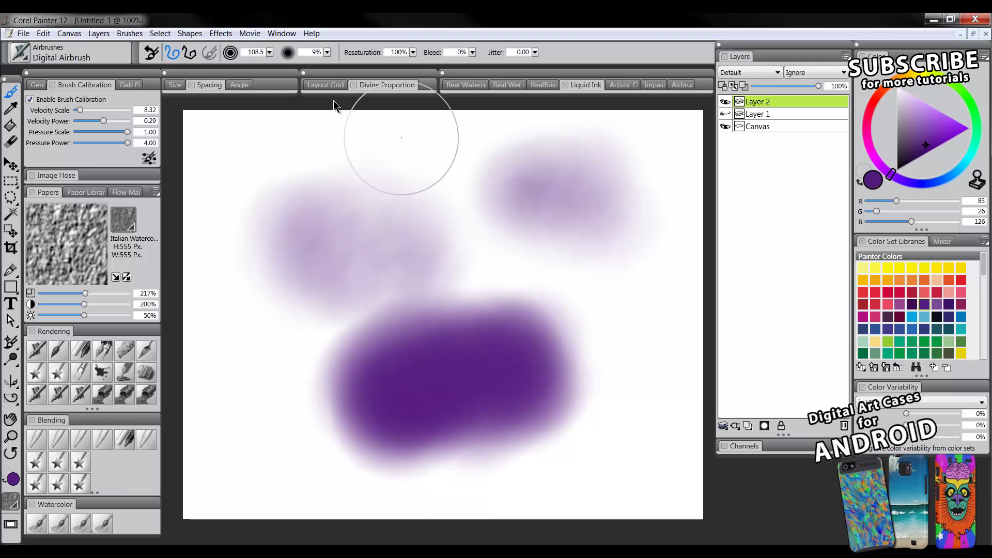
# Recalibrate the Digital Airbrush with one light scratch pad stroke and test it with broad purple strokes over the canvas
pyautogui.click(147, 162)
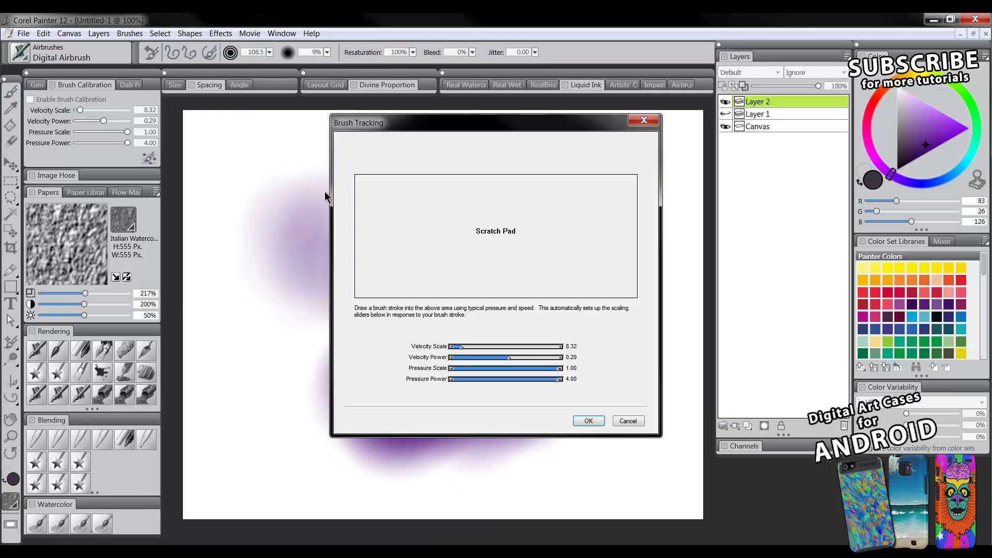
pyautogui.moveTo(394, 257); pyautogui.dragTo(491, 244)
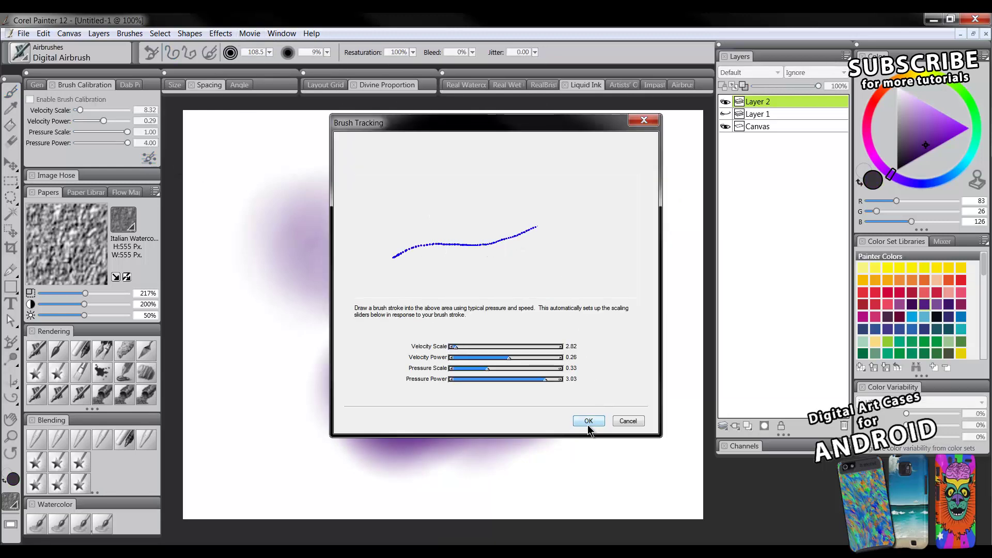
pyautogui.click(589, 426)
pyautogui.moveTo(398, 177)
pyautogui.mouseDown()
pyautogui.moveTo(334, 220)
pyautogui.moveTo(448, 231)
pyautogui.moveTo(545, 283)
pyautogui.moveTo(622, 302)
pyautogui.moveTo(606, 346)
pyautogui.moveTo(622, 383)
pyautogui.moveTo(574, 440)
pyautogui.moveTo(452, 457)
pyautogui.moveTo(320, 438)
pyautogui.moveTo(248, 391)
pyautogui.moveTo(321, 288)
pyautogui.moveTo(244, 292)
pyautogui.moveTo(308, 317)
pyautogui.moveTo(392, 301)
pyautogui.moveTo(338, 278)
pyautogui.moveTo(354, 227)
pyautogui.moveTo(485, 231)
pyautogui.moveTo(503, 209)
pyautogui.mouseUp()
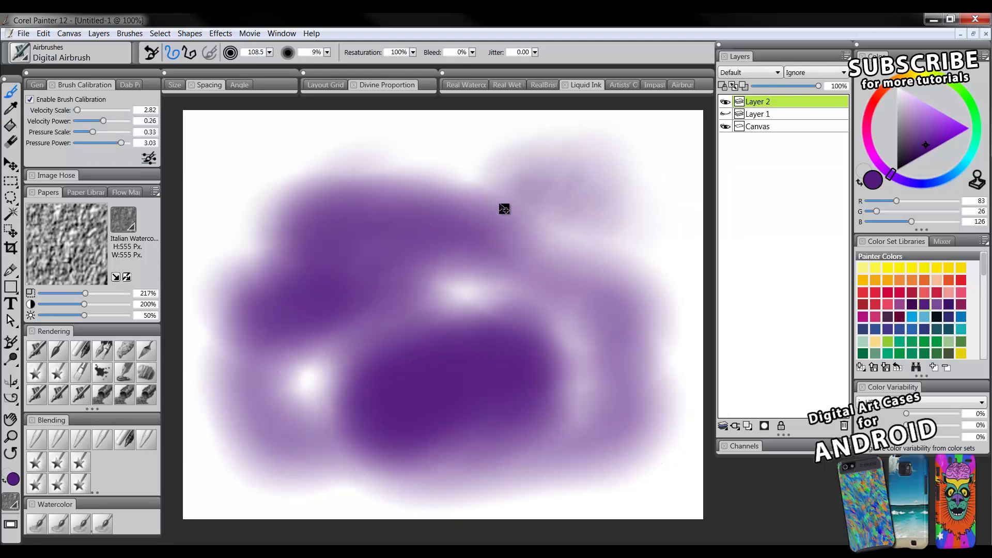
# Clear the airbrush strokes from Layer 2 and paint light and heavy test patches with Square Chalk, undoing the heavy one
pyautogui.press('Delete')
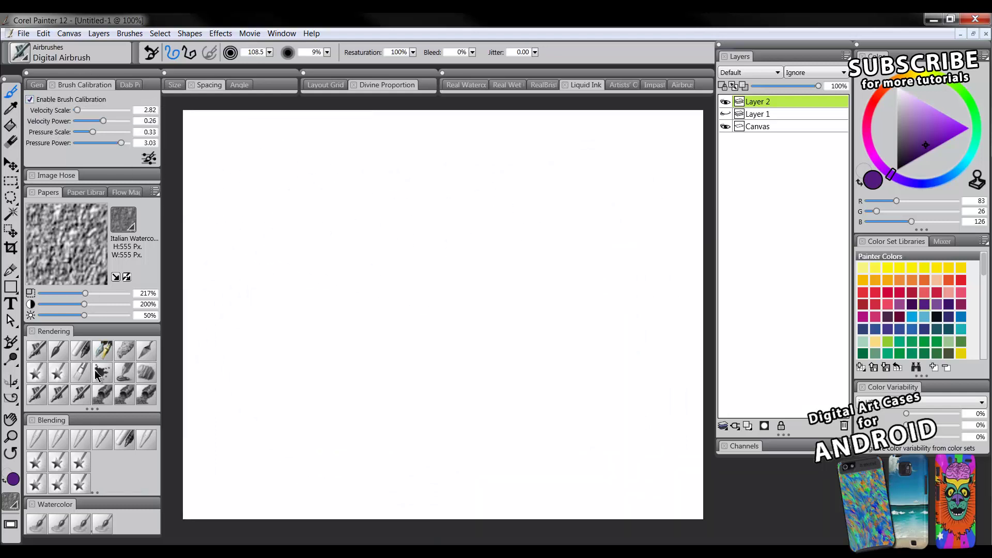
pyautogui.click(81, 352)
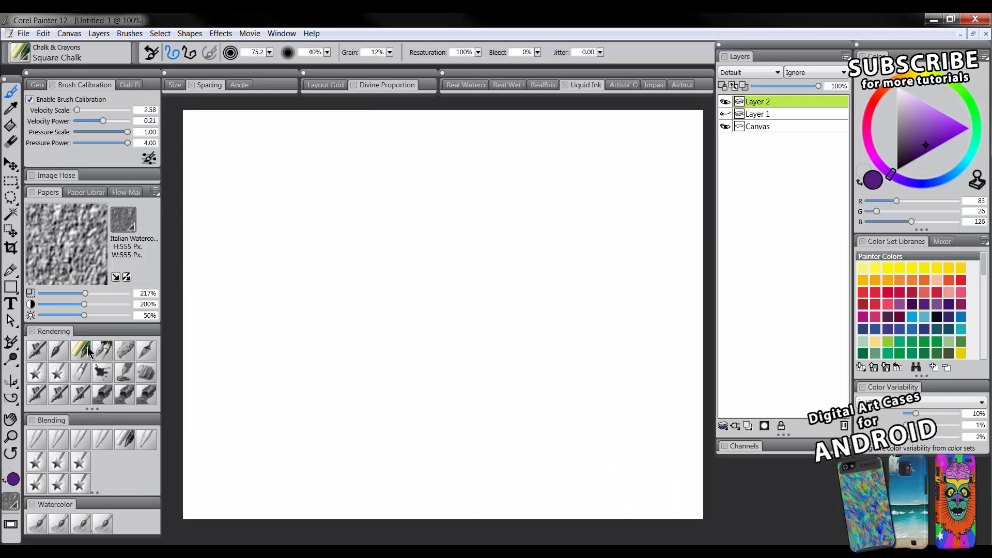
pyautogui.moveTo(362, 222)
pyautogui.mouseDown()
pyautogui.moveTo(337, 244)
pyautogui.moveTo(359, 237)
pyautogui.moveTo(352, 206)
pyautogui.moveTo(306, 201)
pyautogui.moveTo(297, 226)
pyautogui.moveTo(327, 228)
pyautogui.moveTo(345, 266)
pyautogui.moveTo(388, 250)
pyautogui.moveTo(388, 193)
pyautogui.moveTo(340, 195)
pyautogui.mouseUp()
pyautogui.press('Delete')
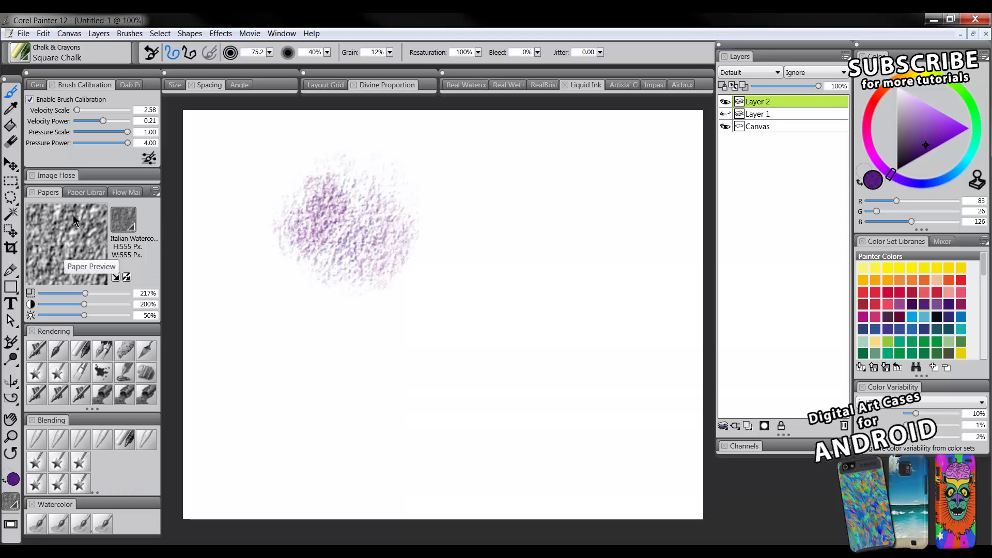
pyautogui.moveTo(455, 341)
pyautogui.mouseDown()
pyautogui.moveTo(438, 354)
pyautogui.moveTo(447, 356)
pyautogui.moveTo(443, 375)
pyautogui.moveTo(454, 354)
pyautogui.moveTo(474, 363)
pyautogui.moveTo(531, 342)
pyautogui.mouseUp()
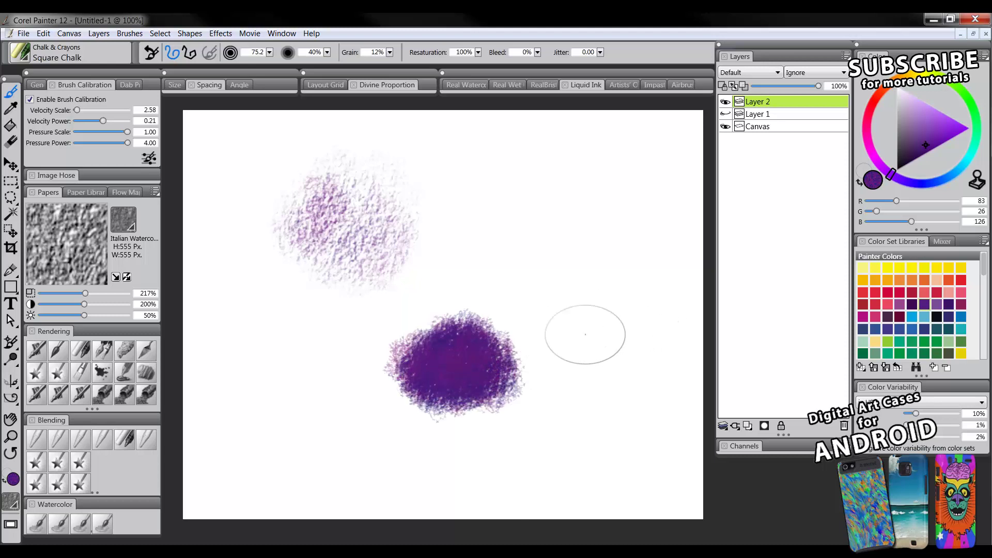
pyautogui.hotkey('ctrl', 'z')
pyautogui.moveTo(471, 226); pyautogui.dragTo(498, 239)
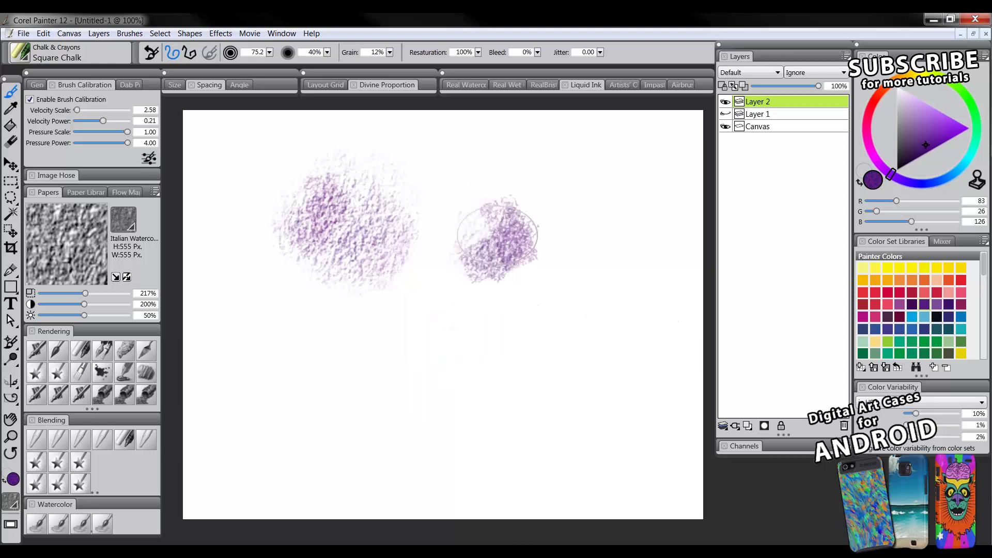
# Calibrate Square Chalk with several curved scratch pad strokes, accept the result, and test the chalk on the canvas
pyautogui.click(149, 158)
pyautogui.moveTo(384, 246); pyautogui.dragTo(389, 242)
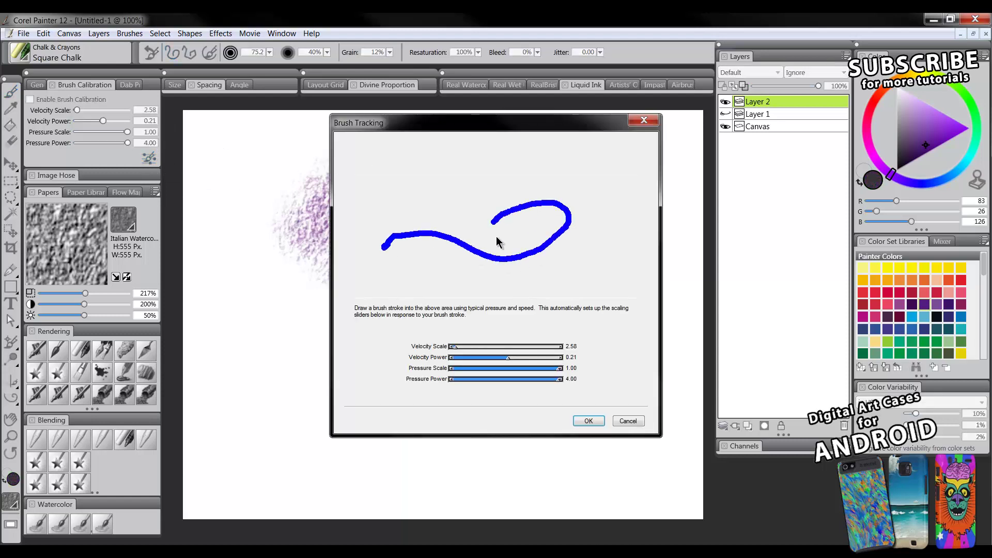
pyautogui.click(596, 255)
pyautogui.moveTo(400, 235); pyautogui.dragTo(641, 178)
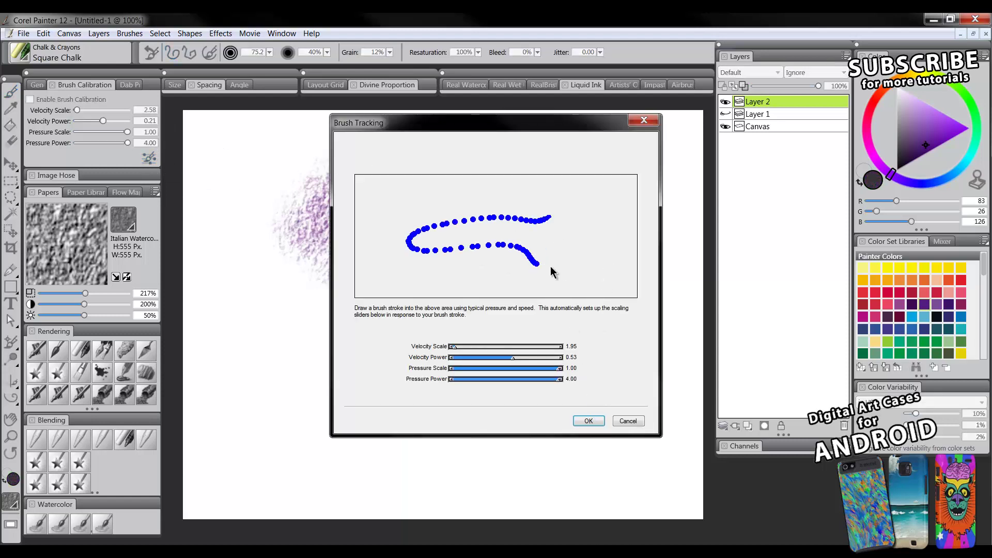
pyautogui.click(589, 421)
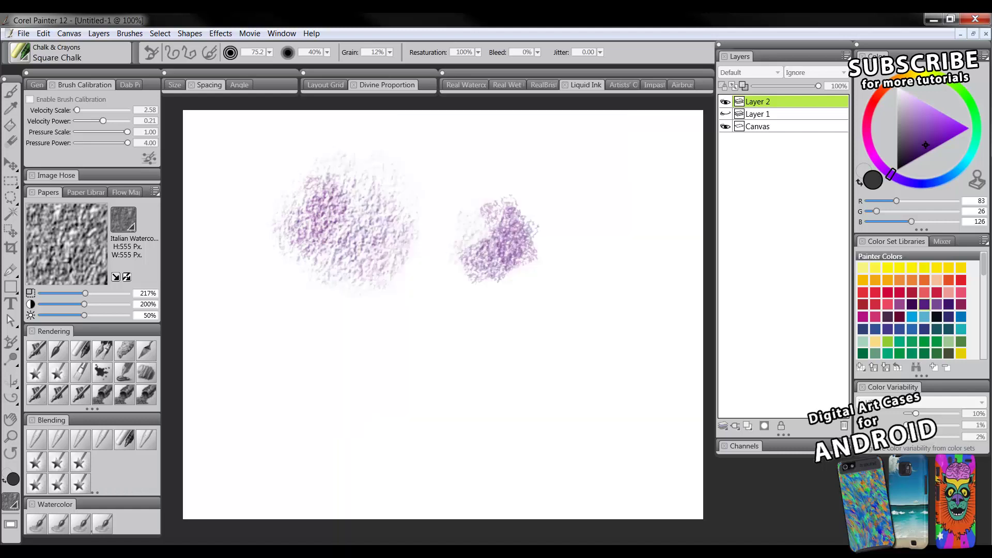
pyautogui.moveTo(407, 346)
pyautogui.mouseDown()
pyautogui.moveTo(391, 348)
pyautogui.moveTo(403, 336)
pyautogui.moveTo(491, 370)
pyautogui.moveTo(417, 301)
pyautogui.moveTo(356, 361)
pyautogui.moveTo(525, 381)
pyautogui.moveTo(457, 248)
pyautogui.moveTo(553, 264)
pyautogui.moveTo(607, 249)
pyautogui.mouseUp()
# Remove all chalk marks from Layer 2 and paint a dense purple patch in the canvas's upper-left area with the Digital Airbrush
pyautogui.hotkey('ctrl', 'z')
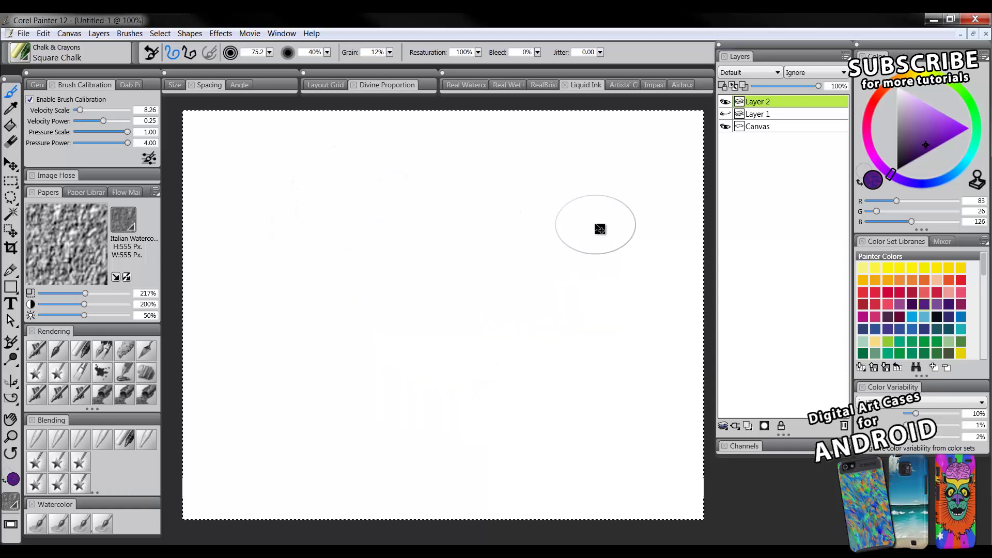
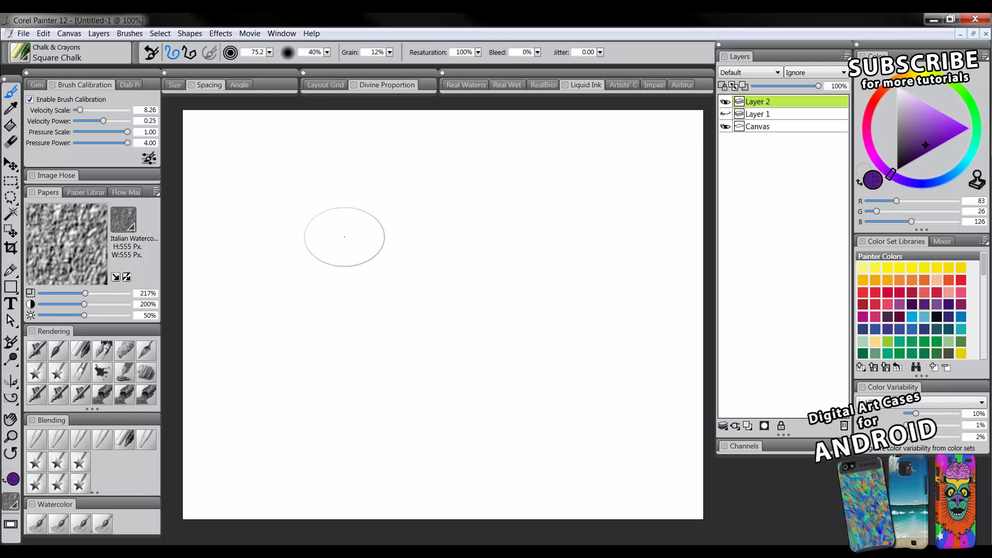
pyautogui.click(36, 351)
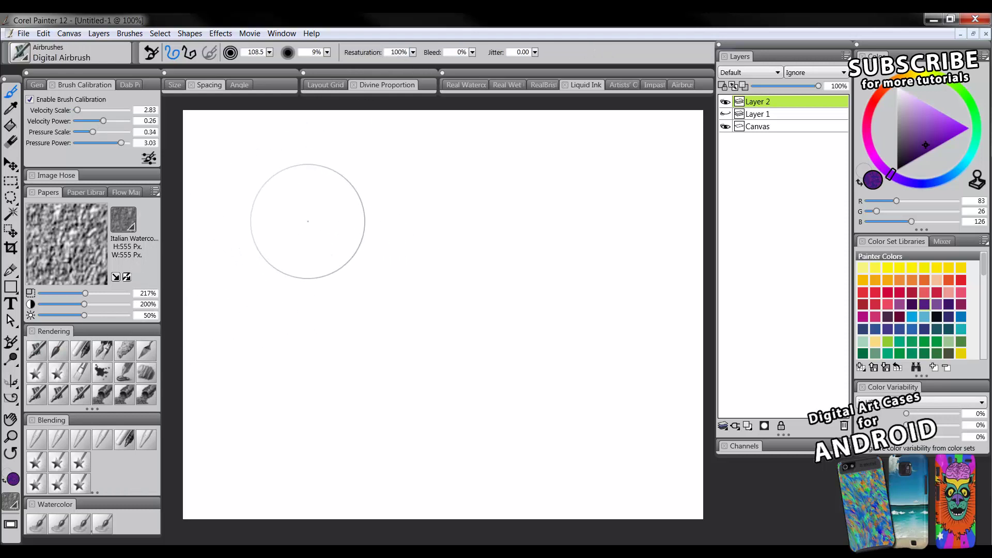
pyautogui.moveTo(305, 222)
pyautogui.mouseDown()
pyautogui.moveTo(284, 226)
pyautogui.moveTo(348, 239)
pyautogui.moveTo(263, 183)
pyautogui.mouseUp()
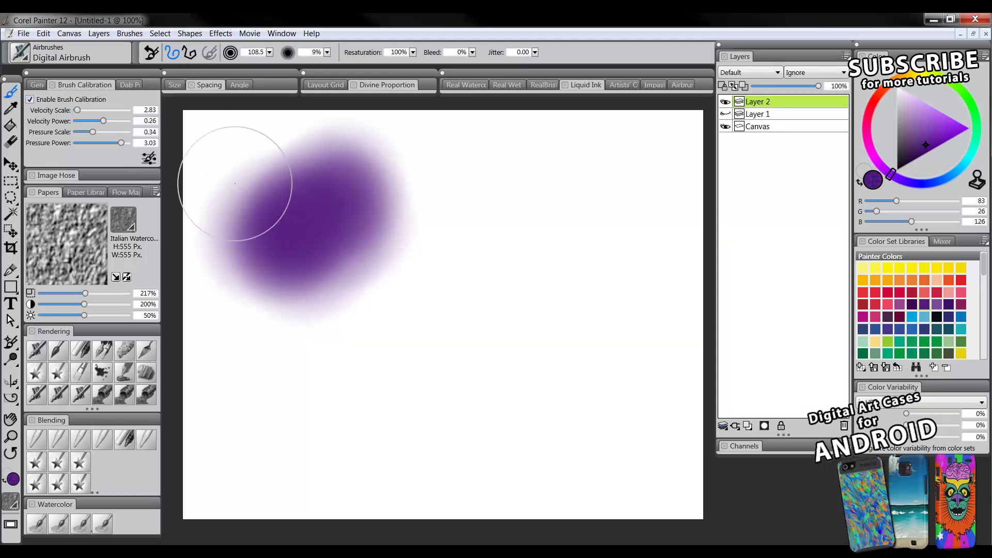
# Change the airbrush's dab type to Palette Knife and paint an overlapping patch to the right of the soft purple one
pyautogui.click(46, 85)
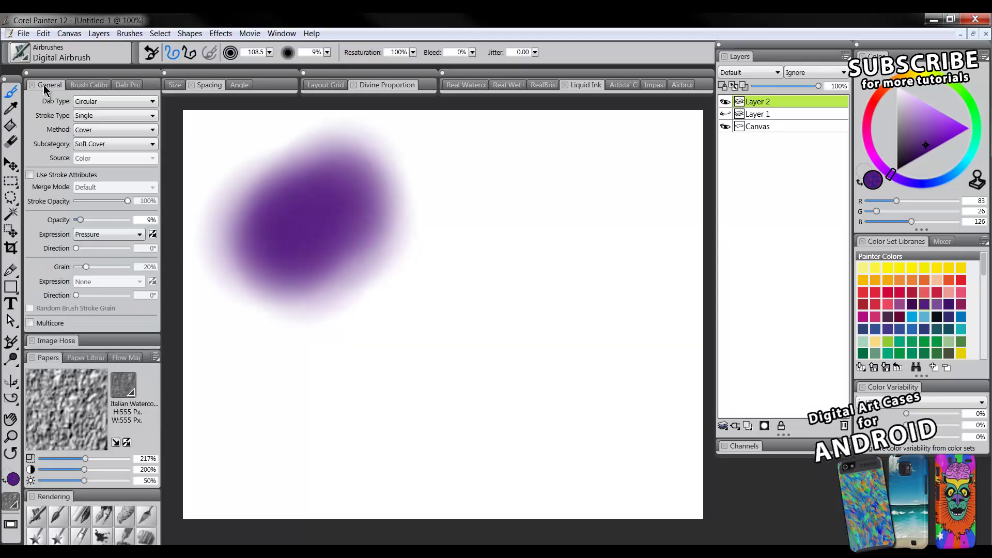
pyautogui.click(106, 102)
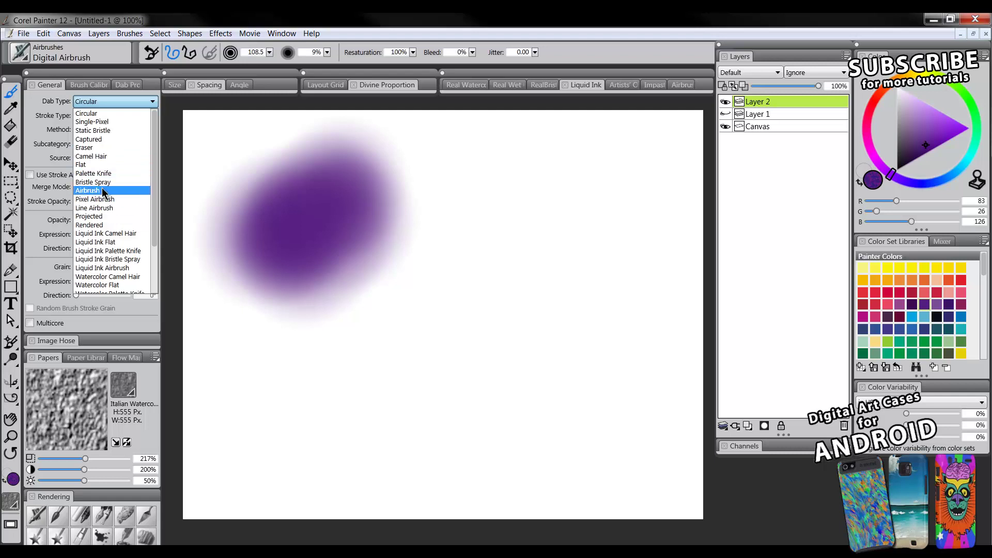
pyautogui.click(101, 173)
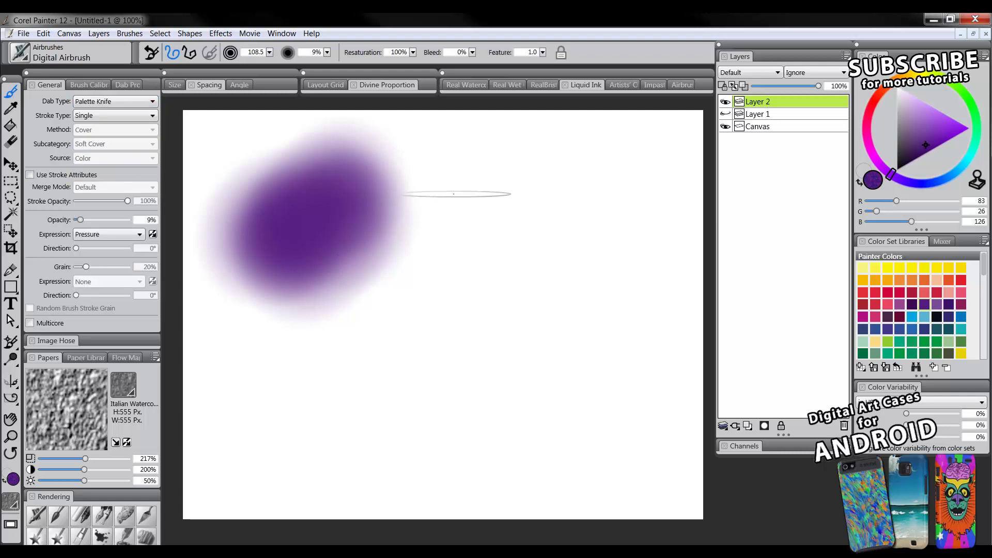
pyautogui.moveTo(544, 211)
pyautogui.mouseDown()
pyautogui.moveTo(516, 299)
pyautogui.moveTo(496, 289)
pyautogui.moveTo(563, 310)
pyautogui.moveTo(543, 198)
pyautogui.moveTo(579, 217)
pyautogui.moveTo(574, 266)
pyautogui.moveTo(509, 289)
pyautogui.moveTo(484, 312)
pyautogui.moveTo(496, 307)
pyautogui.mouseUp()
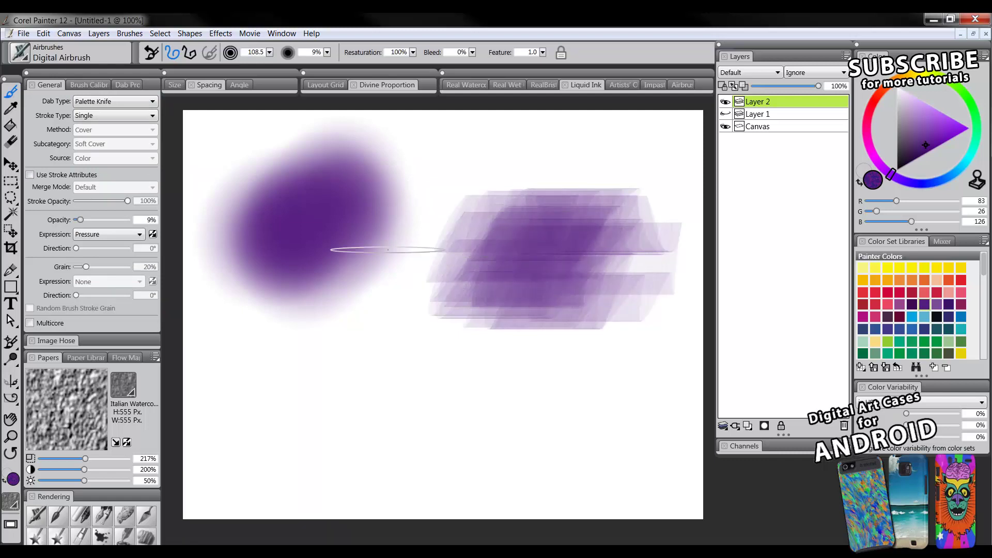
# Change the dab type to Pixel Airbrush and spray grainy purple strokes across the canvas below and between the two patches
pyautogui.click(112, 104)
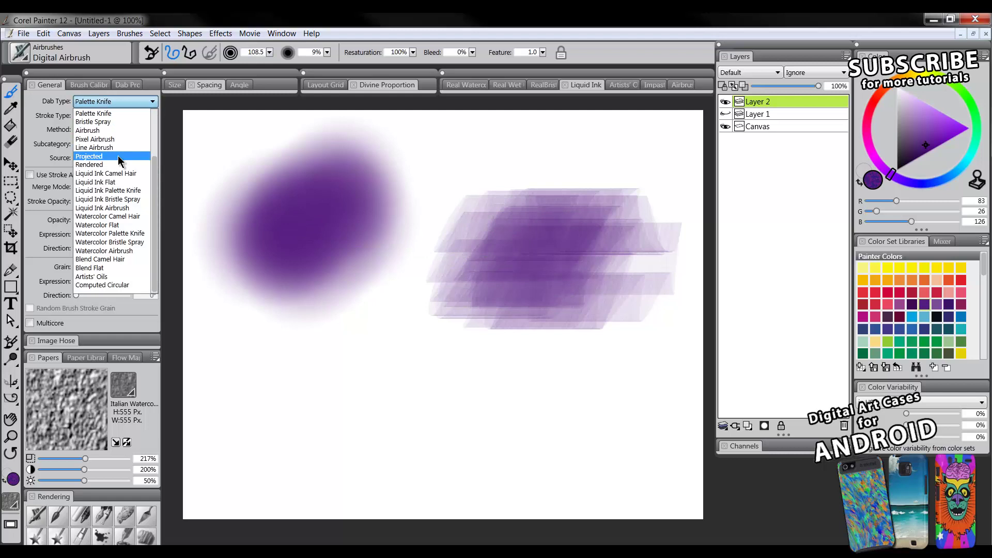
pyautogui.click(117, 139)
pyautogui.moveTo(313, 383)
pyautogui.mouseDown()
pyautogui.moveTo(310, 420)
pyautogui.moveTo(425, 343)
pyautogui.moveTo(371, 445)
pyautogui.moveTo(270, 355)
pyautogui.moveTo(354, 284)
pyautogui.moveTo(460, 335)
pyautogui.moveTo(374, 254)
pyautogui.moveTo(343, 259)
pyautogui.moveTo(403, 240)
pyautogui.moveTo(525, 336)
pyautogui.moveTo(526, 406)
pyautogui.moveTo(420, 454)
pyautogui.moveTo(565, 377)
pyautogui.moveTo(395, 248)
pyautogui.mouseUp()
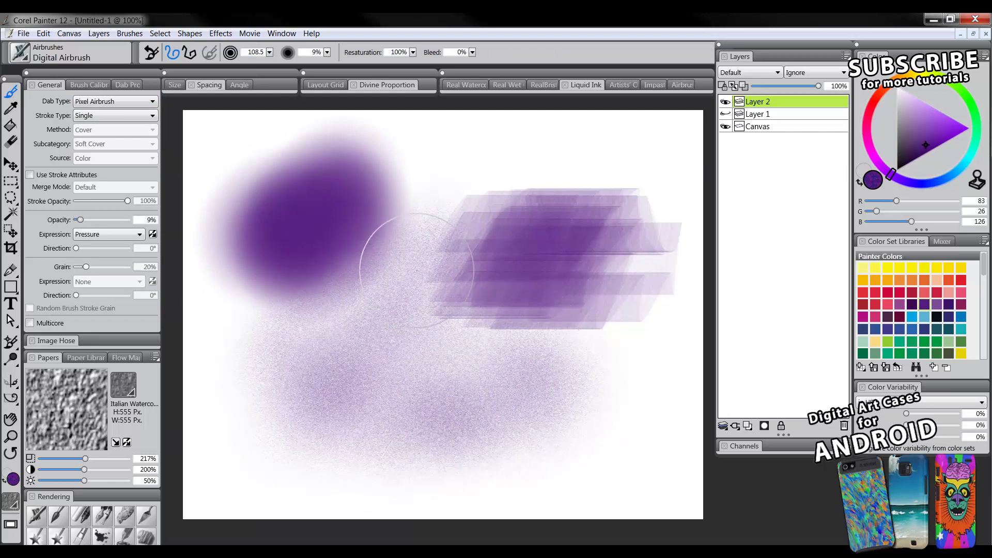
# Switch back to the default Digital Airbrush and paint soft purple strokes between the two upper patches
pyautogui.click(35, 517)
pyautogui.moveTo(420, 225)
pyautogui.mouseDown()
pyautogui.moveTo(408, 223)
pyautogui.moveTo(542, 213)
pyautogui.mouseUp()
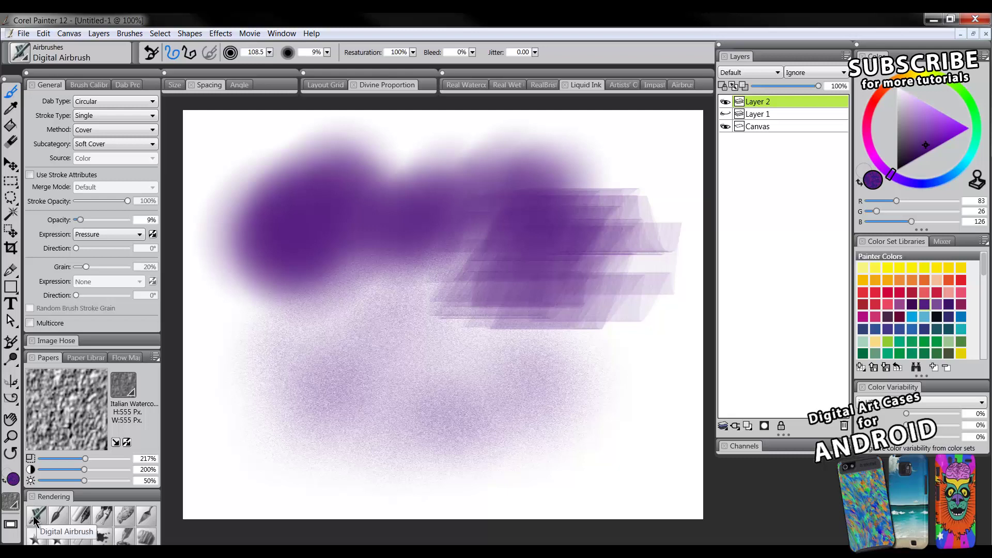
pyautogui.moveTo(387, 301)
pyautogui.mouseDown()
pyautogui.moveTo(388, 365)
pyautogui.moveTo(522, 384)
pyautogui.moveTo(394, 409)
pyautogui.moveTo(398, 326)
pyautogui.mouseUp()
# Clear all paint from Layer 2 and collapse the General brush controls
pyautogui.hotkey('ctrl', 'a')
pyautogui.press('Delete')
pyautogui.hotkey('ctrl', 'd')
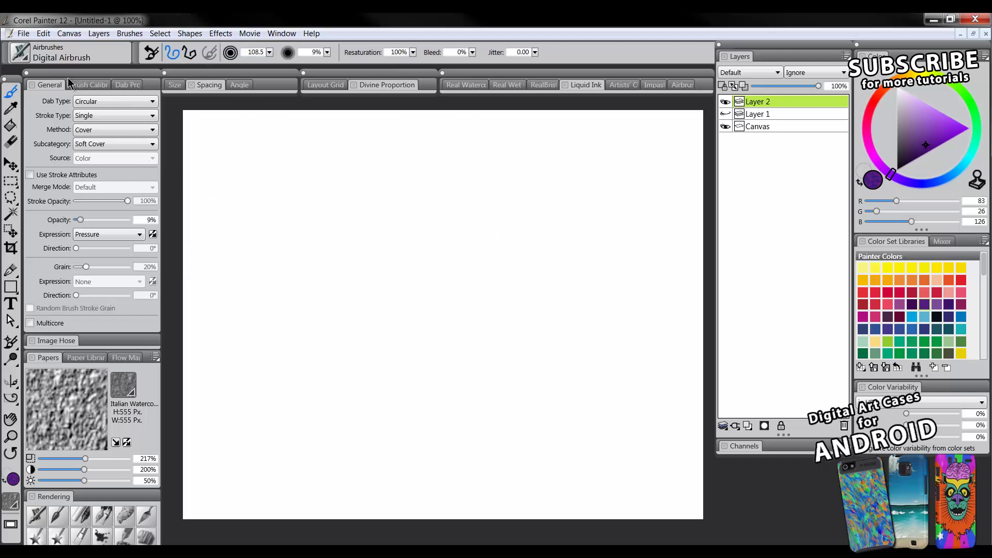
pyautogui.click(54, 84)
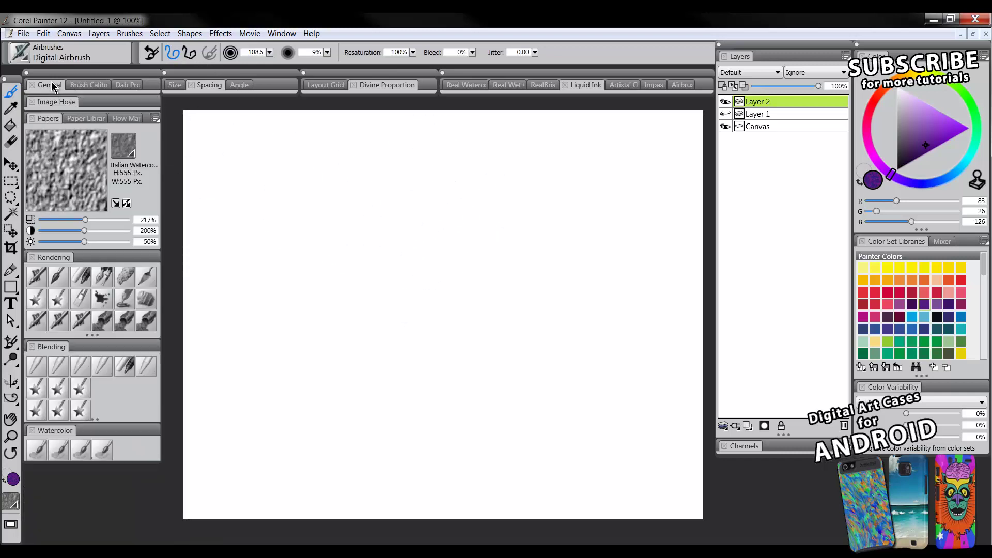
# Try the Acrylics Captured Bristle brush with a thick purple stroke in the canvas's upper-left area, and undo the stroke
pyautogui.click(22, 55)
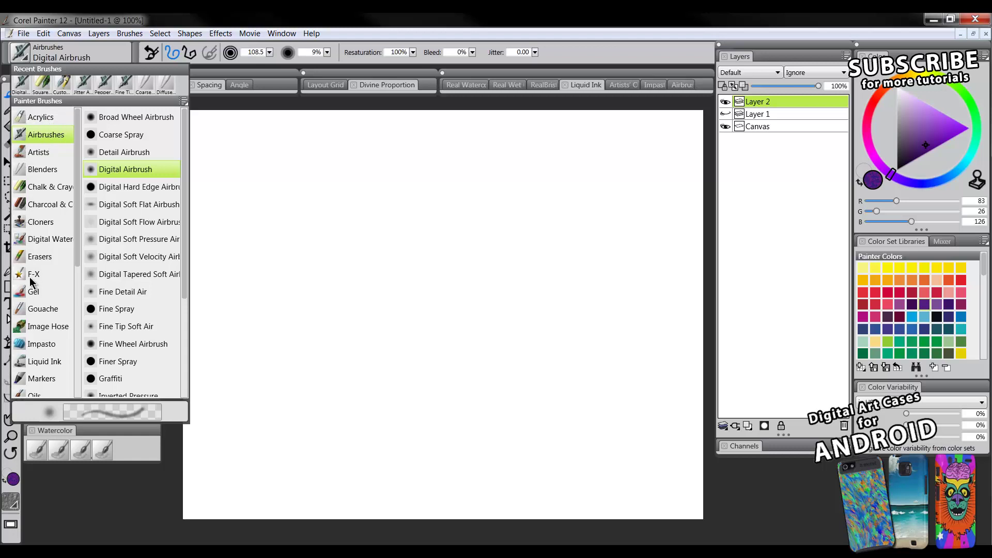
pyautogui.click(31, 116)
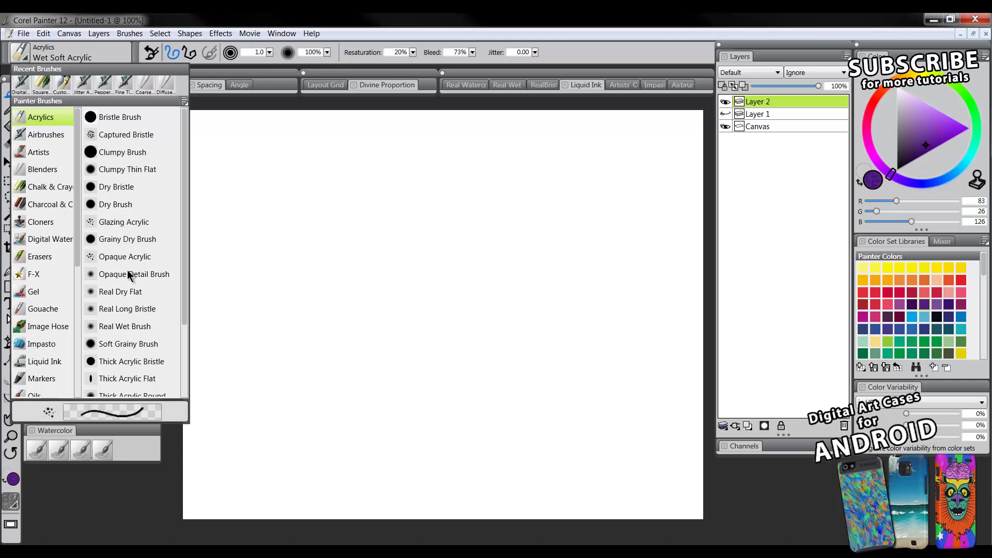
pyautogui.click(125, 133)
pyautogui.moveTo(303, 212)
pyautogui.mouseDown()
pyautogui.moveTo(381, 231)
pyautogui.moveTo(450, 215)
pyautogui.mouseUp()
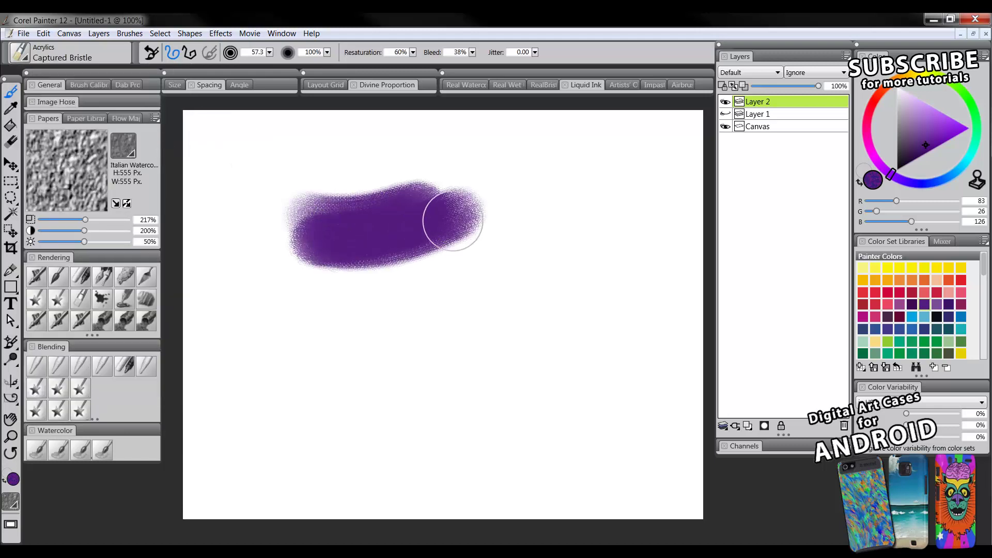
pyautogui.hotkey('ctrl', 'z')
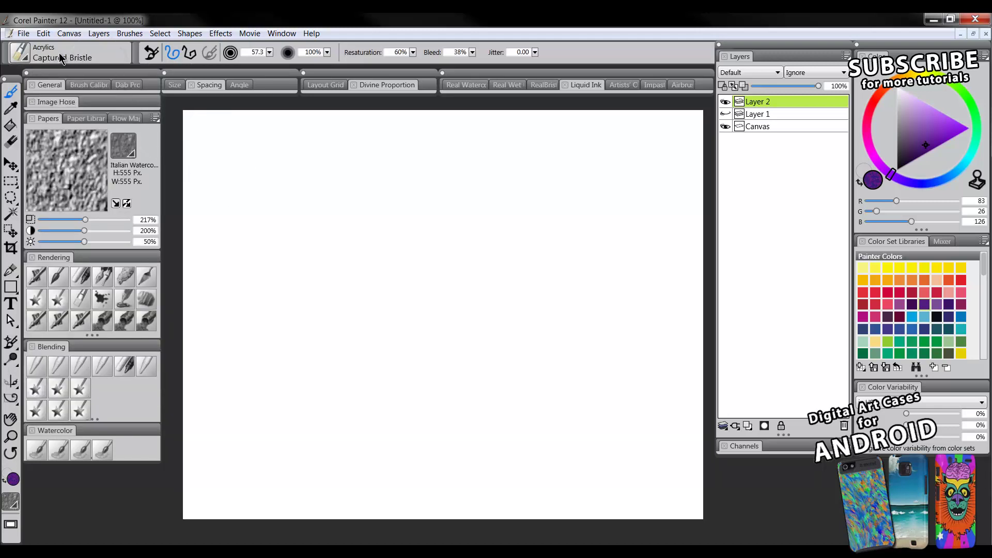
# Save the Digital Airbrush as a new variant named "Pixel Airbrush" in the Airbrushes category
pyautogui.click(21, 53)
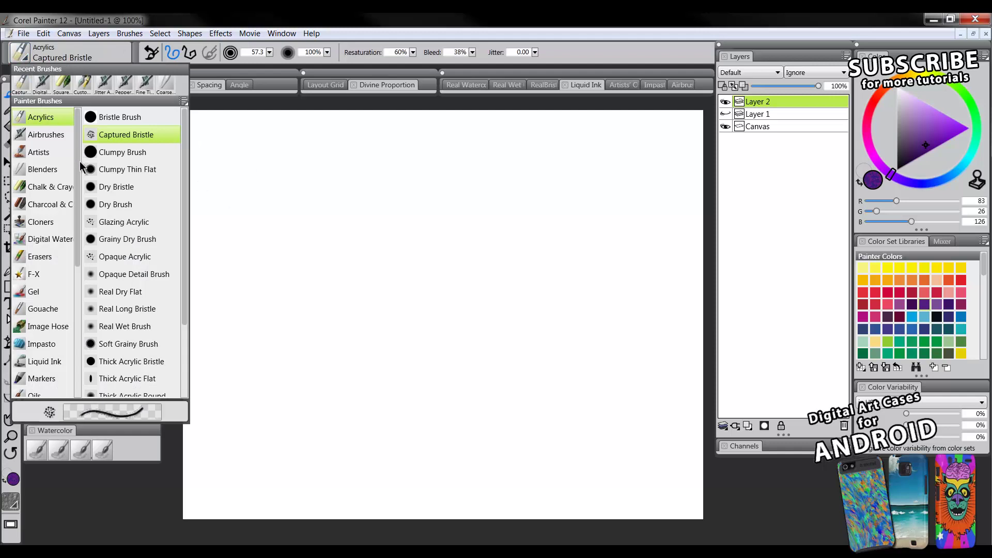
pyautogui.click(45, 134)
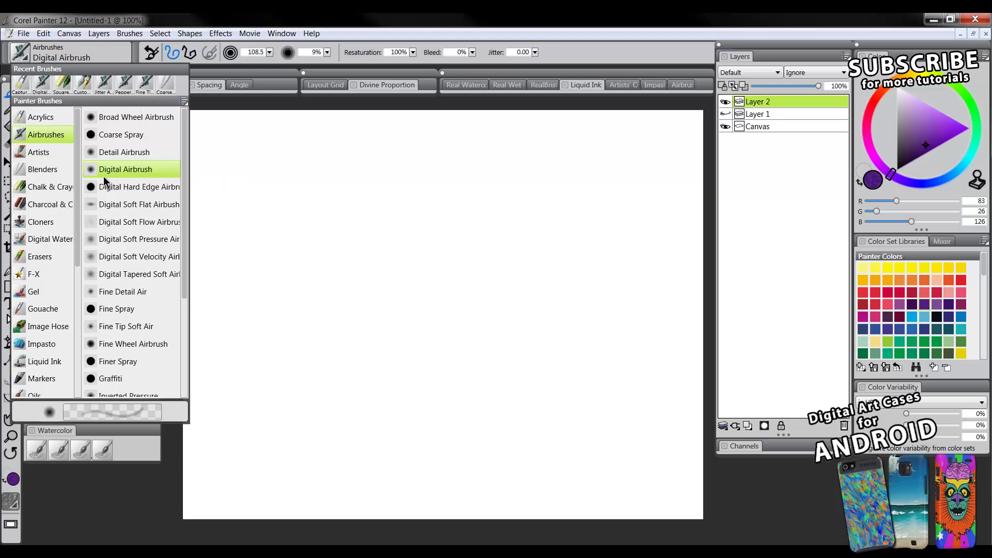
pyautogui.click(183, 101)
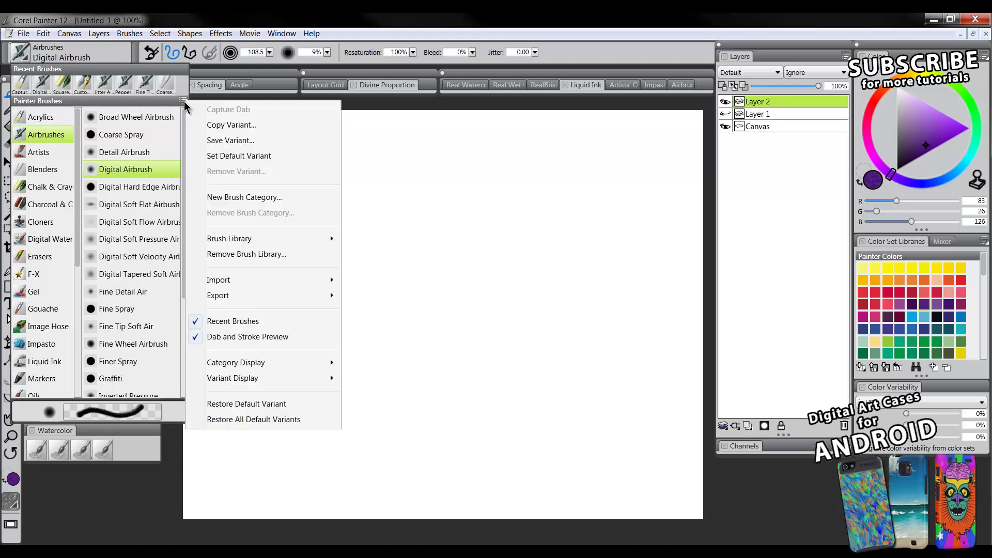
pyautogui.click(227, 141)
pyautogui.doubleClick(373, 218)
pyautogui.write('Pixel Airbrush')
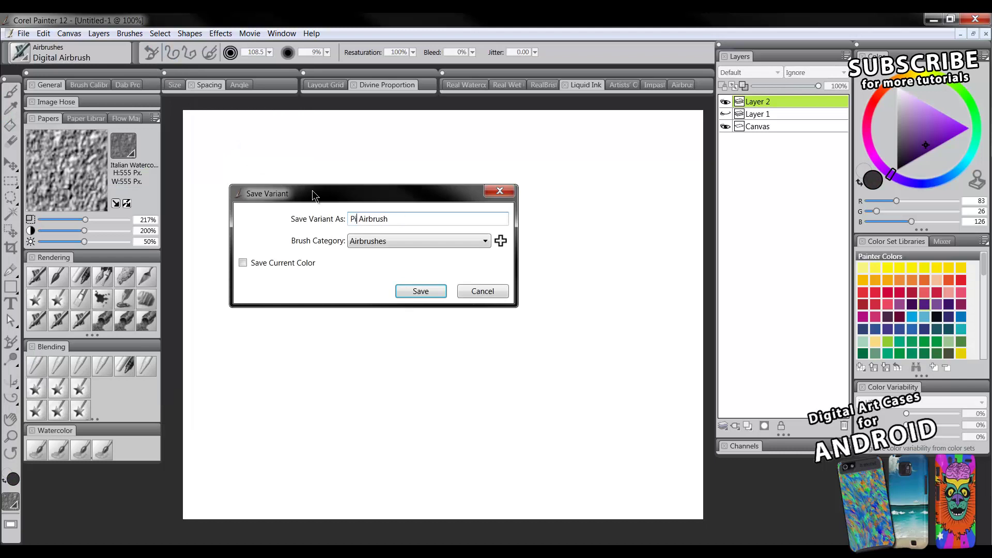
pyautogui.click(421, 292)
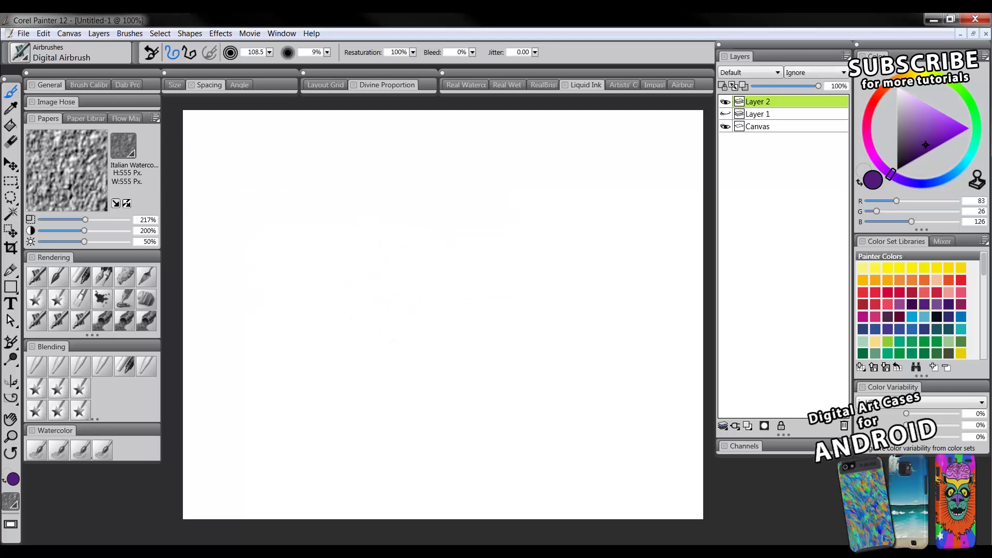
# Select the new Pixel Airbrush variant from the Airbrushes category, test it on the canvas, and undo the stroke
pyautogui.click(19, 54)
pyautogui.moveTo(183, 130); pyautogui.dragTo(212, 256)
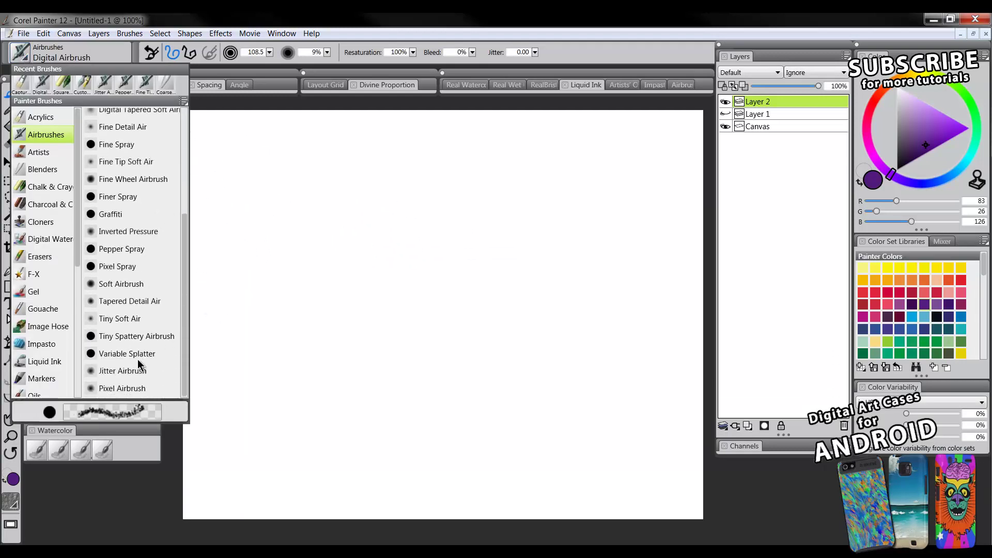
pyautogui.click(116, 387)
pyautogui.moveTo(301, 248)
pyautogui.mouseDown()
pyautogui.moveTo(408, 252)
pyautogui.moveTo(341, 316)
pyautogui.moveTo(279, 269)
pyautogui.moveTo(317, 192)
pyautogui.moveTo(428, 215)
pyautogui.moveTo(243, 161)
pyautogui.mouseUp()
pyautogui.hotkey('ctrl', 'z')
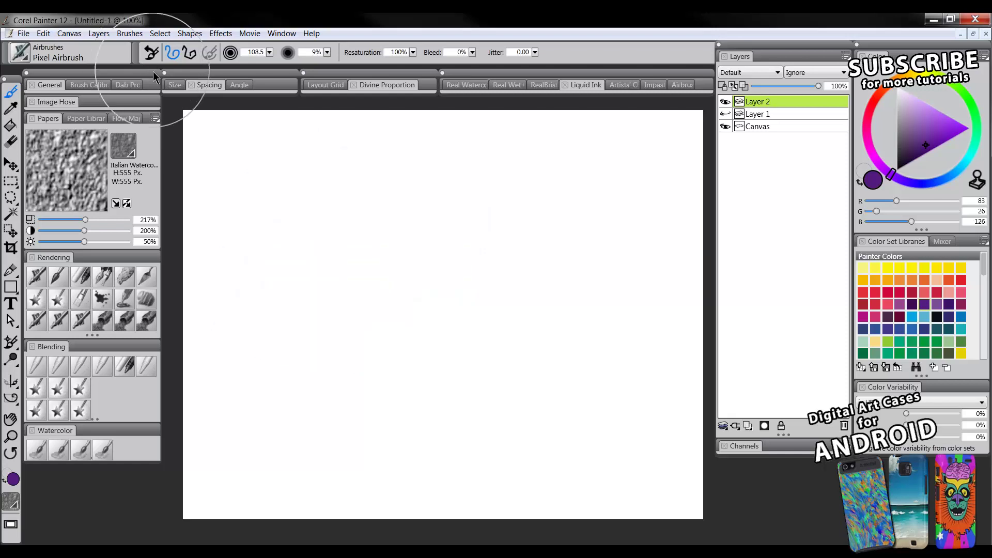
# Change the Pixel Airbrush variant's dab type to Pixel Airbrush, test it across the canvas, and undo the test stroke
pyautogui.click(53, 87)
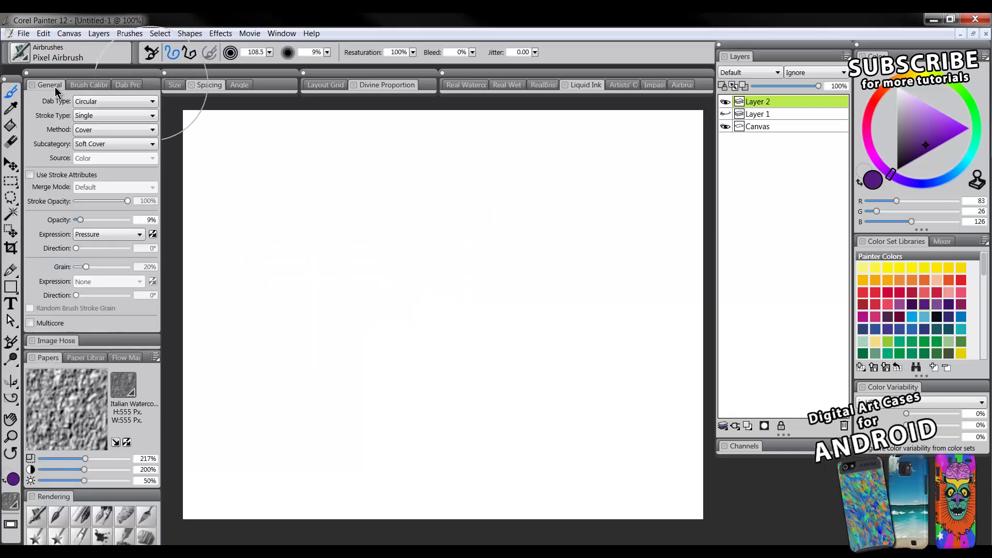
pyautogui.click(99, 100)
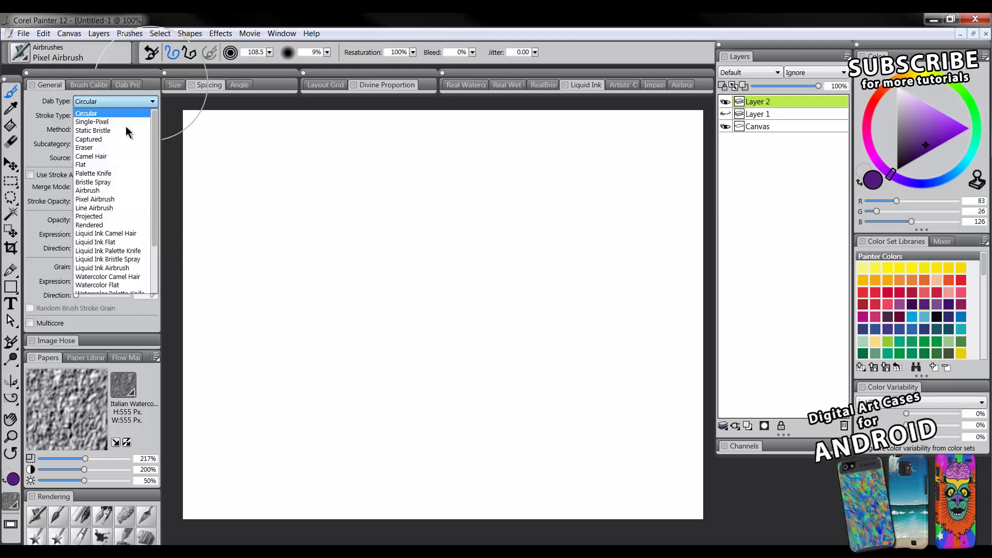
pyautogui.click(104, 199)
pyautogui.moveTo(343, 255)
pyautogui.mouseDown()
pyautogui.moveTo(318, 286)
pyautogui.moveTo(411, 299)
pyautogui.moveTo(366, 228)
pyautogui.moveTo(312, 235)
pyautogui.moveTo(308, 333)
pyautogui.moveTo(378, 349)
pyautogui.moveTo(445, 294)
pyautogui.moveTo(457, 246)
pyautogui.moveTo(388, 208)
pyautogui.moveTo(317, 218)
pyautogui.moveTo(320, 306)
pyautogui.moveTo(396, 338)
pyautogui.moveTo(468, 298)
pyautogui.moveTo(373, 286)
pyautogui.moveTo(372, 257)
pyautogui.moveTo(516, 248)
pyautogui.moveTo(503, 293)
pyautogui.moveTo(580, 262)
pyautogui.mouseUp()
pyautogui.hotkey('ctrl', 'z')
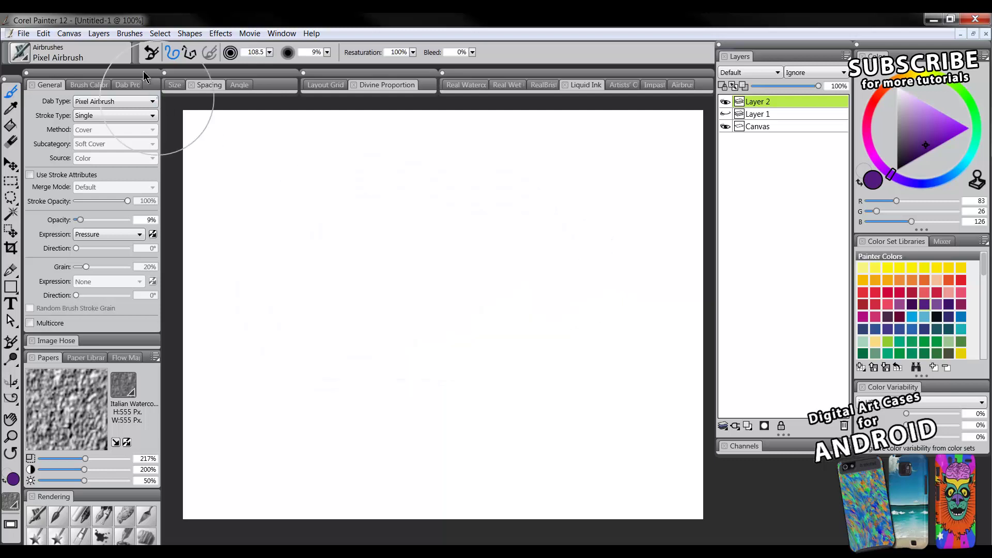
pyautogui.click(58, 85)
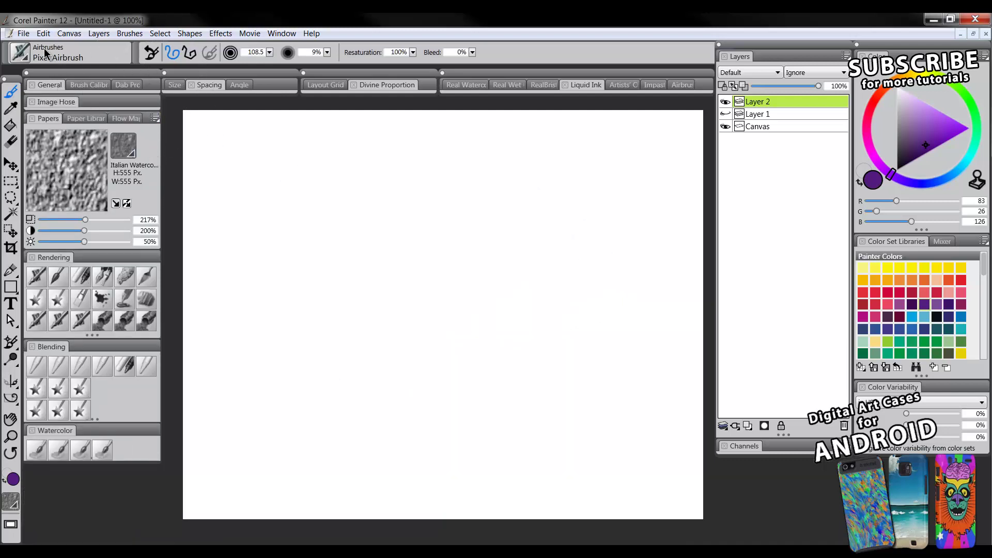
# Create a floating custom palette over the canvas that holds the Pixel Airbrush variant
pyautogui.click(21, 53)
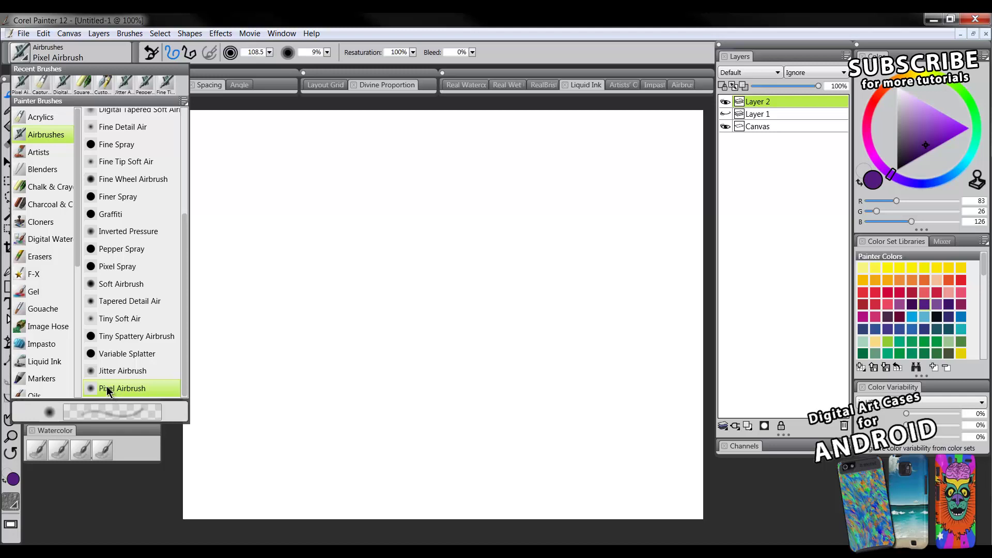
pyautogui.moveTo(104, 387)
pyautogui.mouseDown()
pyautogui.moveTo(337, 387)
pyautogui.moveTo(340, 377)
pyautogui.moveTo(324, 377)
pyautogui.moveTo(334, 375)
pyautogui.moveTo(341, 342)
pyautogui.moveTo(304, 330)
pyautogui.mouseUp()
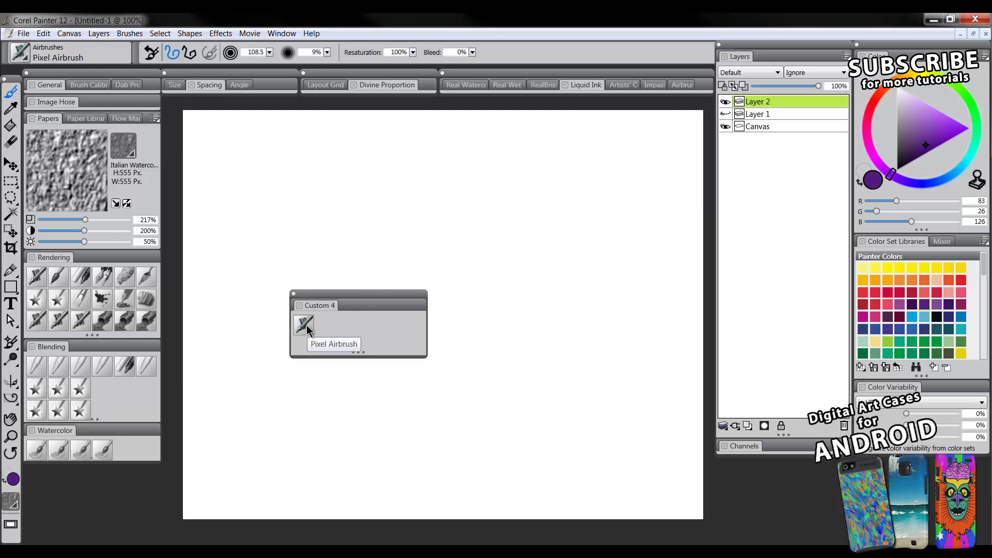
# Scribble with the Detail Oils Brush, and spray a grainy patch beside it using Pixel Airbrush from the custom palette
pyautogui.click(58, 277)
pyautogui.moveTo(479, 230)
pyautogui.mouseDown()
pyautogui.moveTo(519, 242)
pyautogui.moveTo(544, 283)
pyautogui.moveTo(577, 254)
pyautogui.mouseUp()
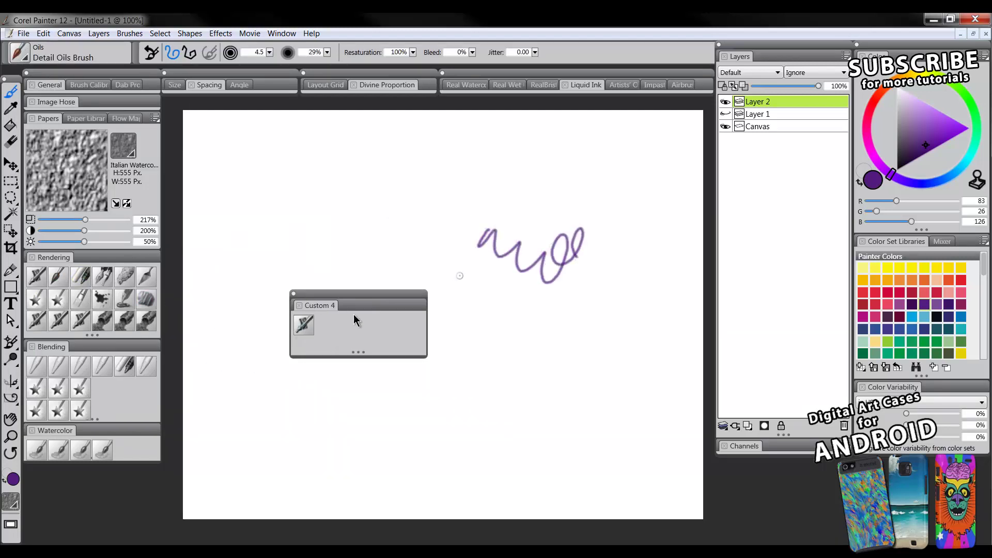
pyautogui.click(304, 325)
pyautogui.moveTo(366, 222)
pyautogui.mouseDown()
pyautogui.moveTo(395, 205)
pyautogui.moveTo(466, 192)
pyautogui.moveTo(443, 210)
pyautogui.mouseUp()
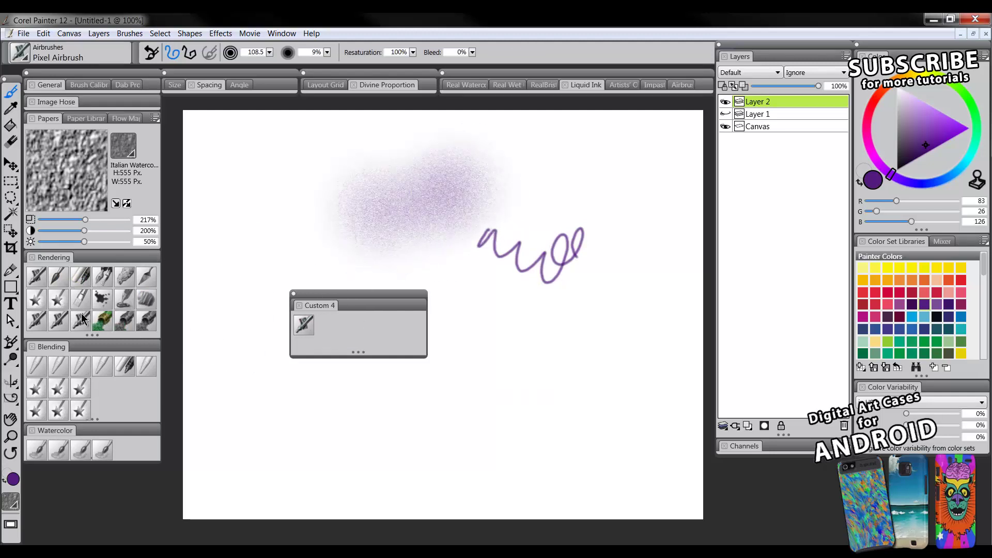
# Paint a soft purple patch with the Digital Airbrush to the left of the grainy spray, and undo it
pyautogui.click(34, 280)
pyautogui.moveTo(258, 191)
pyautogui.mouseDown()
pyautogui.moveTo(247, 187)
pyautogui.moveTo(344, 171)
pyautogui.moveTo(277, 233)
pyautogui.moveTo(338, 195)
pyautogui.mouseUp()
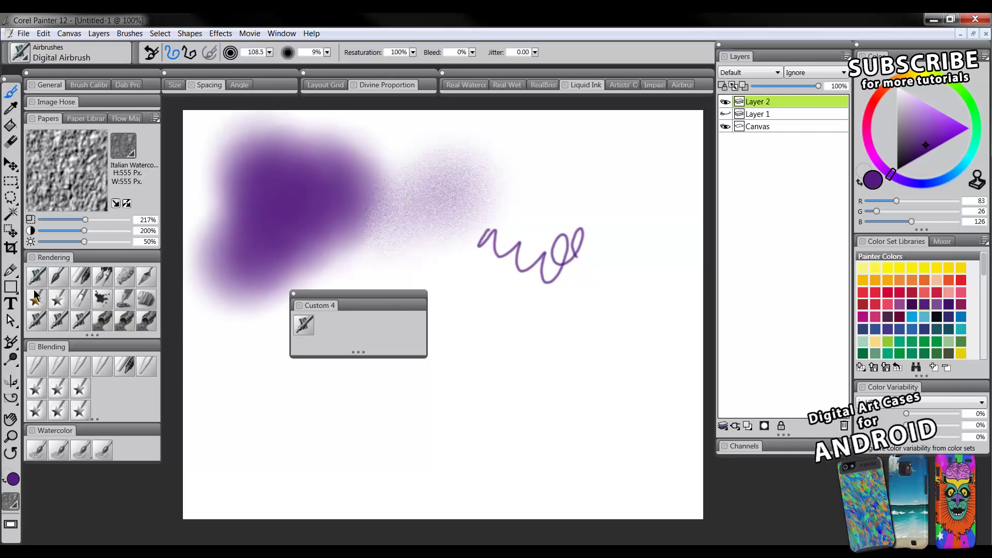
pyautogui.hotkey('ctrl', 'z')
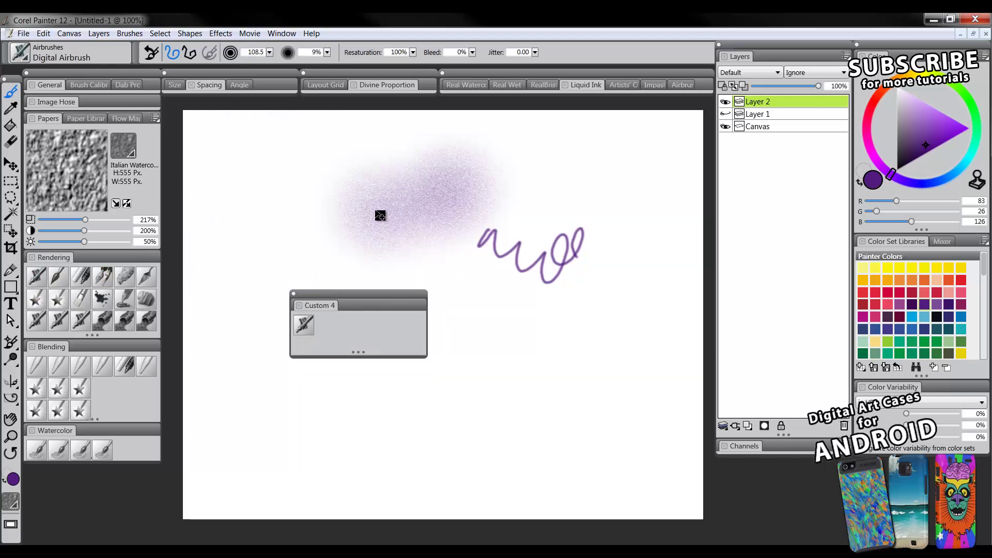
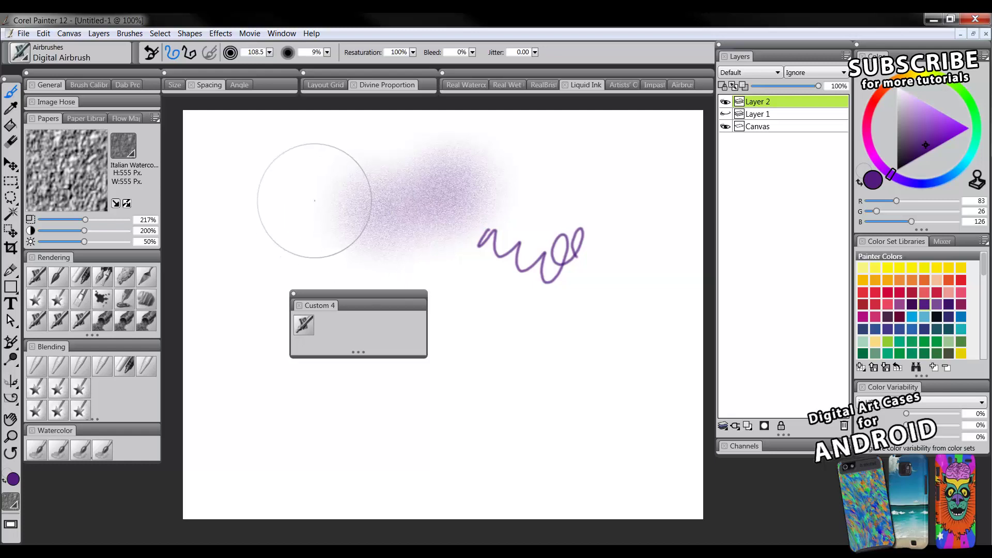
# Dock the custom palette holding Pixel Airbrush directly below the Watercolor palette
pyautogui.moveTo(341, 293)
pyautogui.mouseDown()
pyautogui.moveTo(317, 265)
pyautogui.moveTo(202, 388)
pyautogui.moveTo(55, 468)
pyautogui.mouseUp()
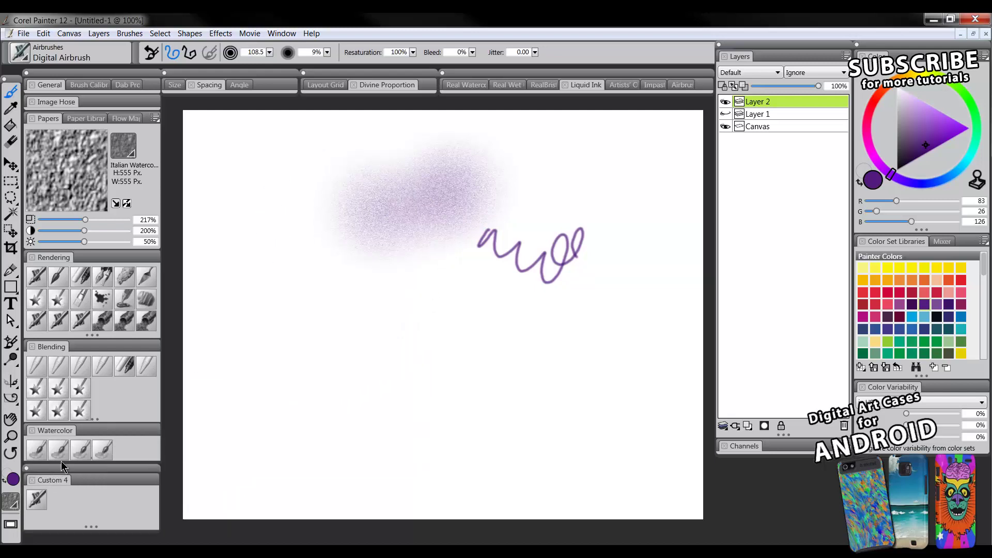
# Choose the Fine Sponge, add a new layer, and paint a textured purple patch below the grainy airbrush spray
pyautogui.click(128, 280)
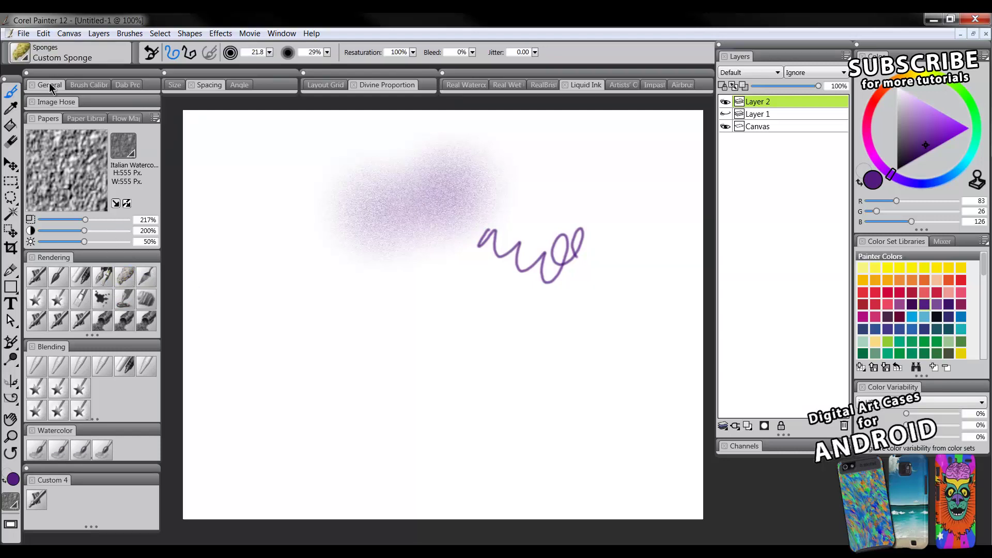
pyautogui.click(21, 52)
pyautogui.click(126, 152)
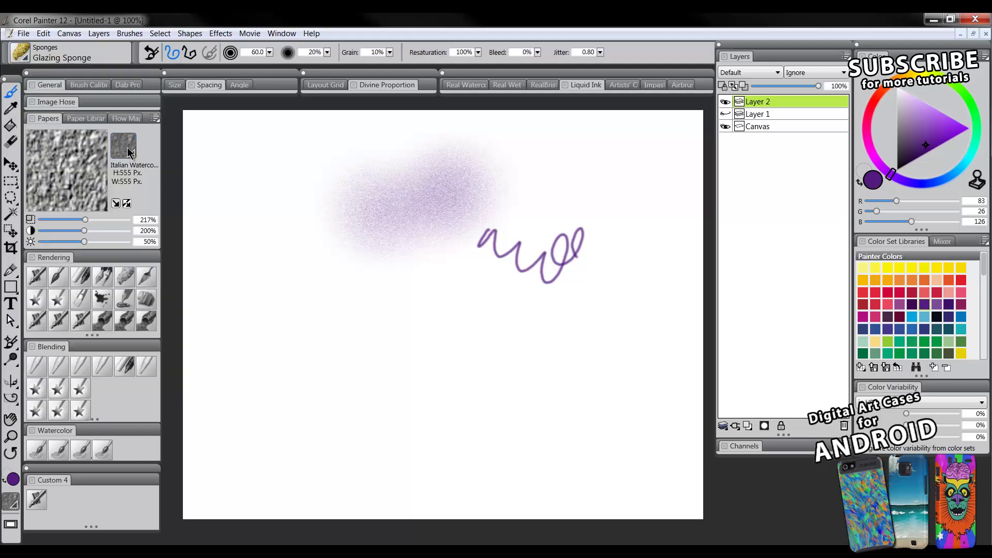
pyautogui.click(21, 55)
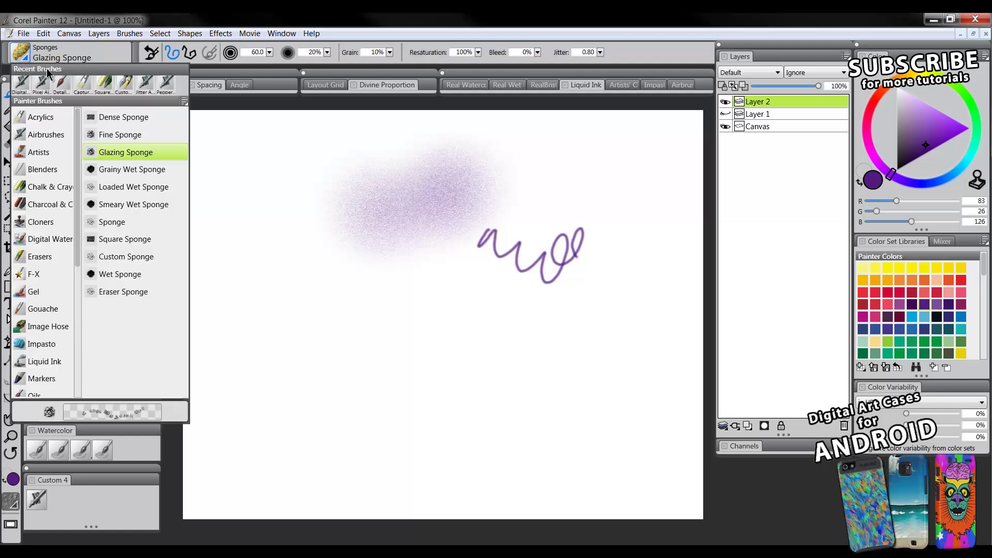
pyautogui.click(127, 136)
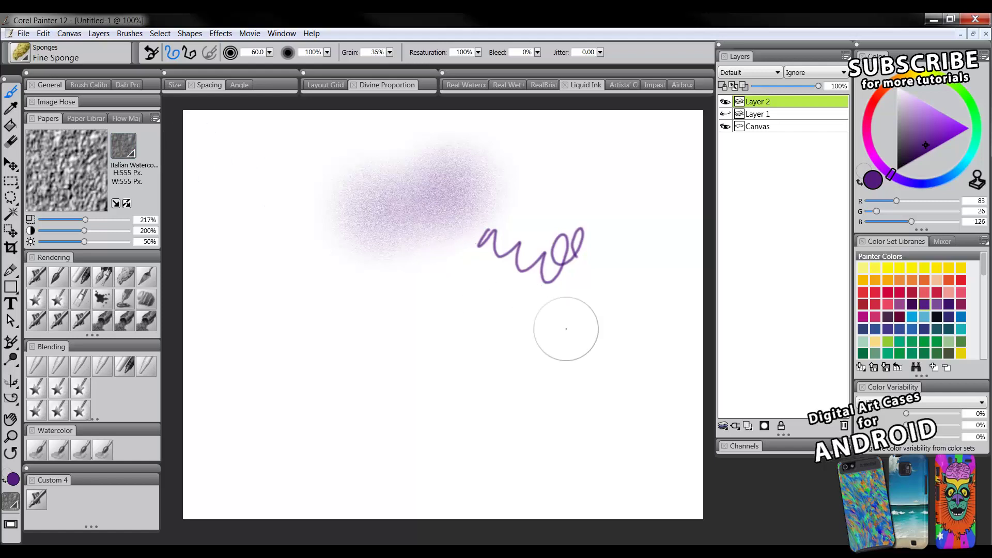
pyautogui.click(747, 426)
pyautogui.moveTo(357, 238)
pyautogui.mouseDown()
pyautogui.moveTo(351, 276)
pyautogui.moveTo(369, 296)
pyautogui.moveTo(319, 305)
pyautogui.moveTo(341, 323)
pyautogui.moveTo(388, 340)
pyautogui.moveTo(408, 293)
pyautogui.moveTo(377, 253)
pyautogui.moveTo(424, 254)
pyautogui.moveTo(444, 303)
pyautogui.moveTo(355, 357)
pyautogui.moveTo(318, 354)
pyautogui.moveTo(362, 359)
pyautogui.mouseUp()
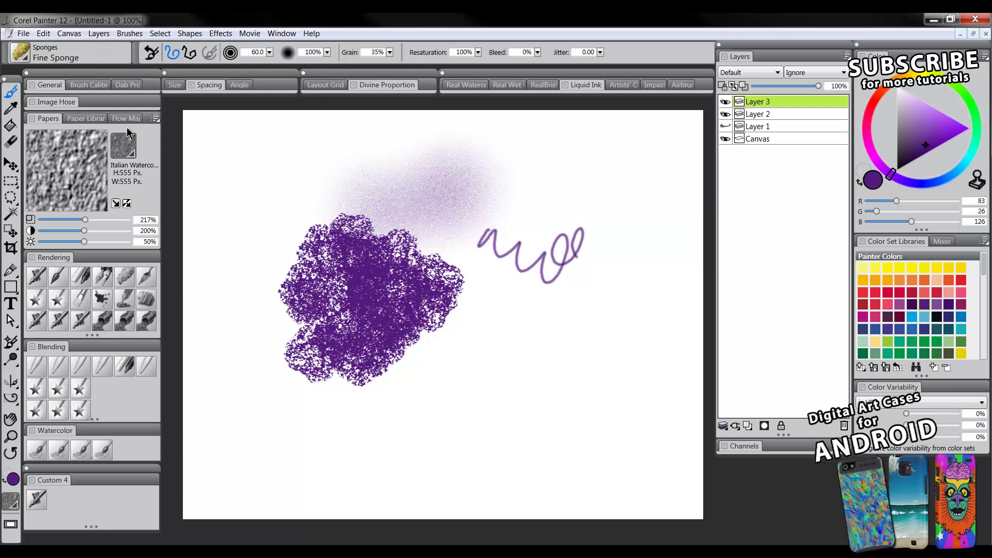
# Save the Fine Sponge as a new variant named "Test Sponge" in the Sponges category, and reopen the brush library
pyautogui.click(22, 52)
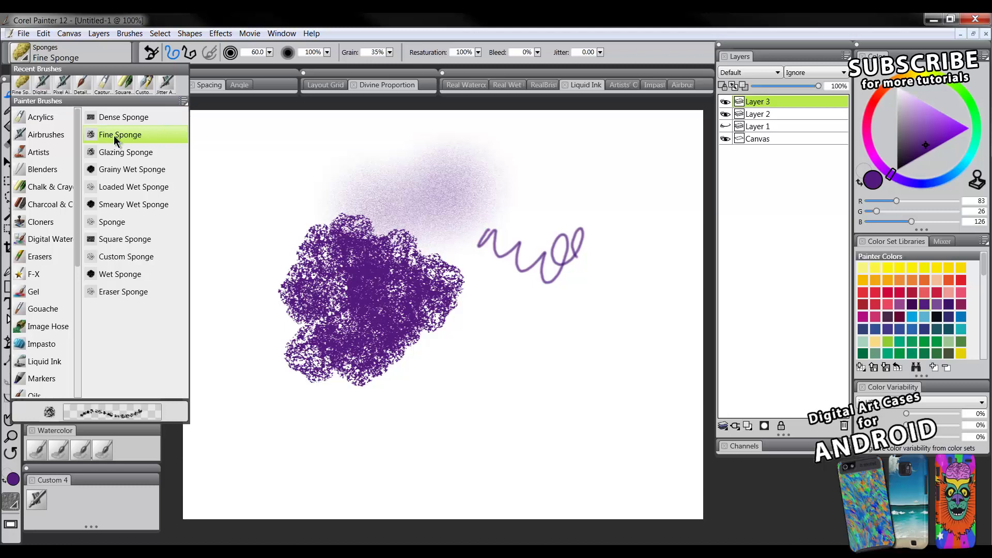
pyautogui.click(184, 102)
pyautogui.click(246, 140)
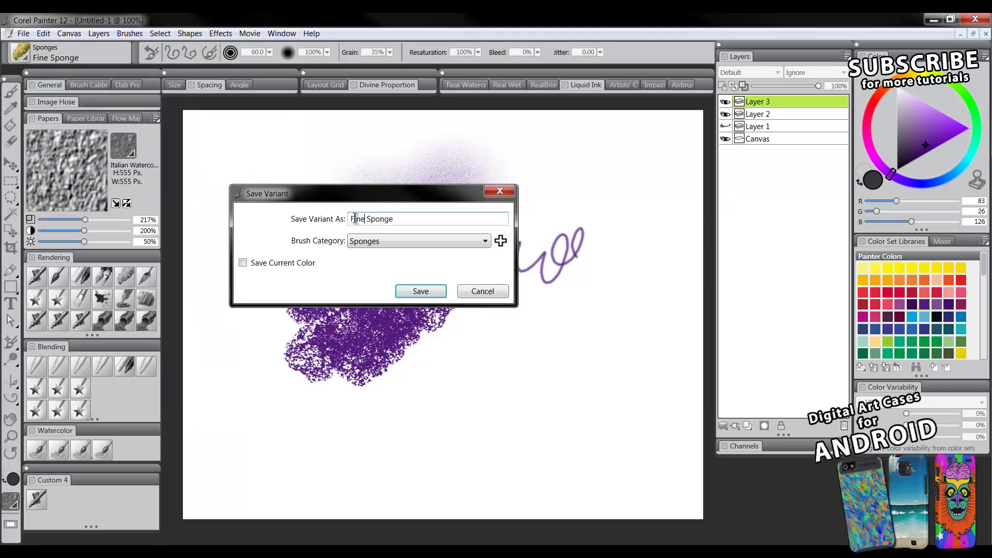
pyautogui.doubleClick(356, 219)
pyautogui.write('C')
pyautogui.press('BackSpace')
pyautogui.write('Test')
pyautogui.press('Tab')
pyautogui.click(421, 291)
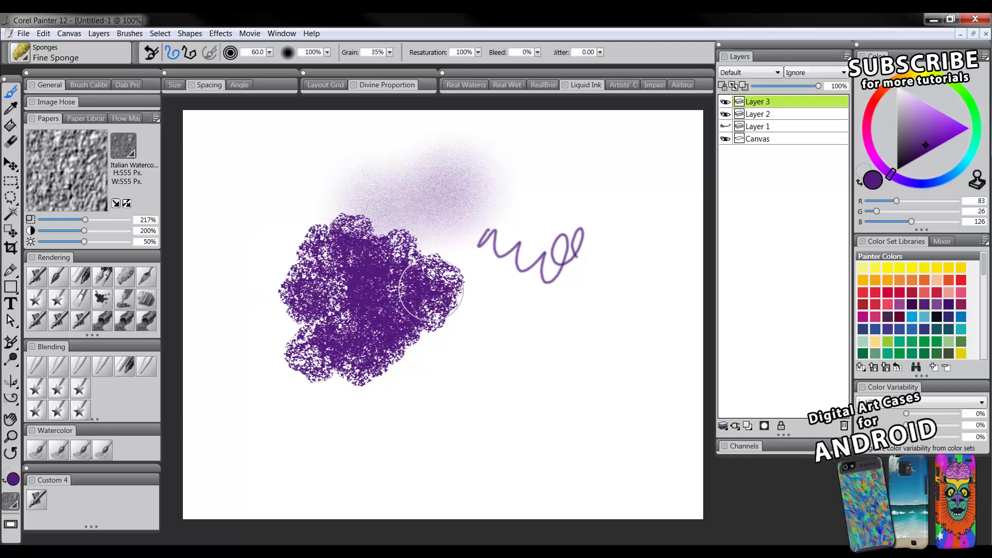
pyautogui.click(20, 52)
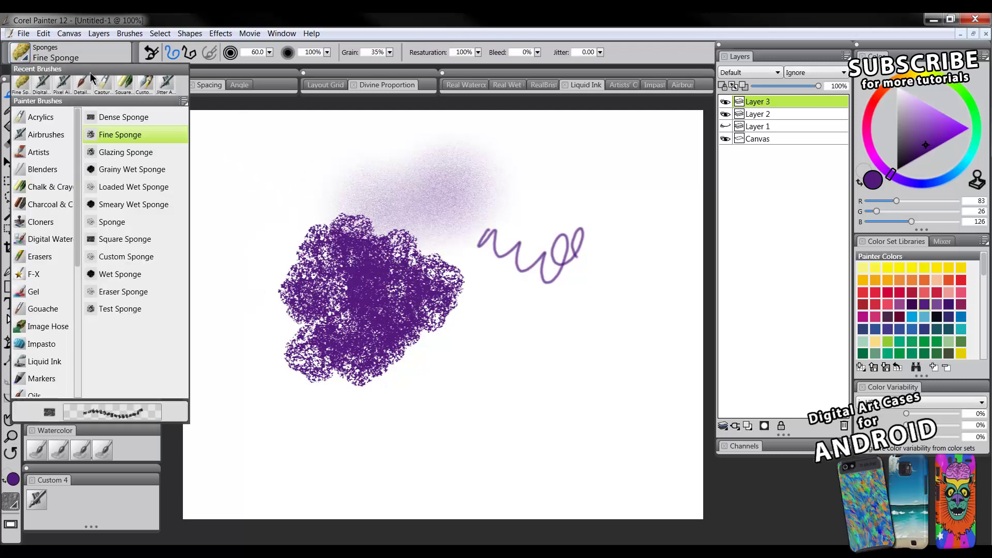
# Choose the Test Sponge, paint and undo a small purple patch beside the dark sponge patch, and set the opacity to 9%
pyautogui.click(110, 308)
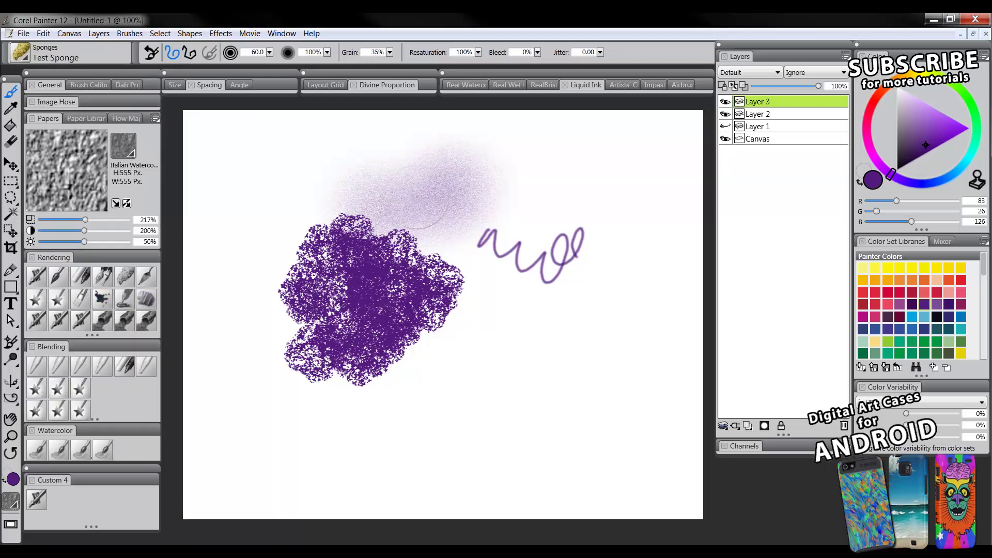
pyautogui.moveTo(509, 353)
pyautogui.mouseDown()
pyautogui.moveTo(505, 383)
pyautogui.moveTo(553, 354)
pyautogui.mouseUp()
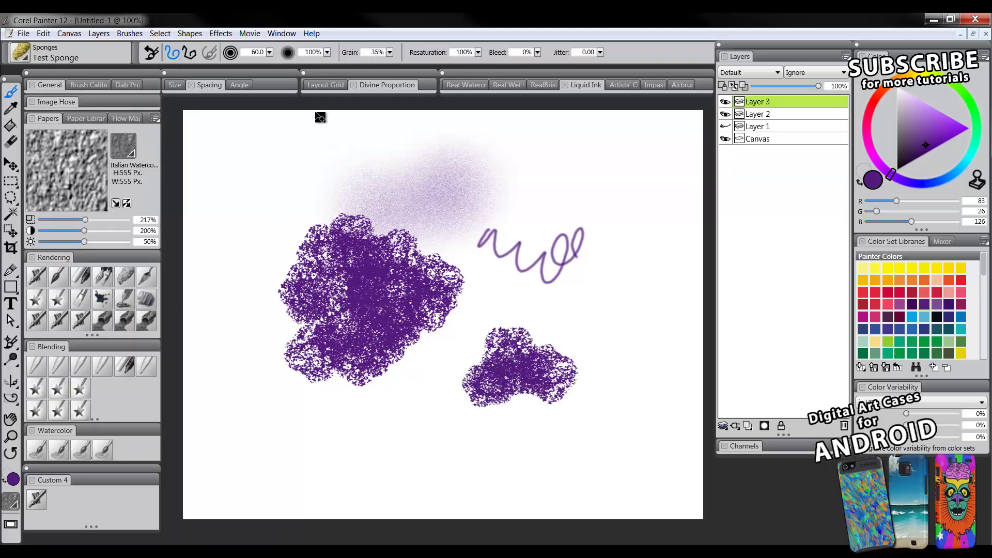
pyautogui.hotkey('ctrl', 'z')
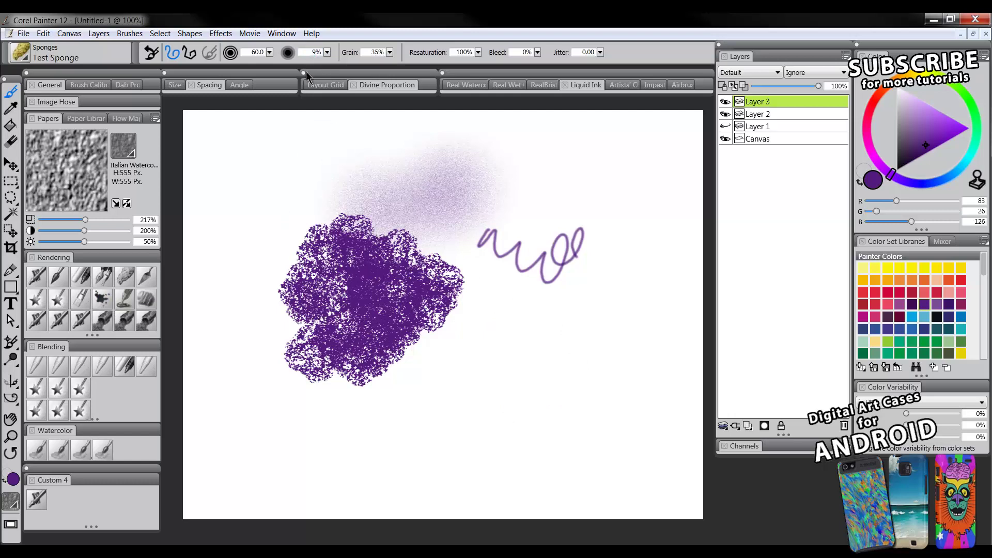
# Calibrate the Test Sponge from a sample stroke and paint a pale purple patch to the lower right of the dark one
pyautogui.click(86, 83)
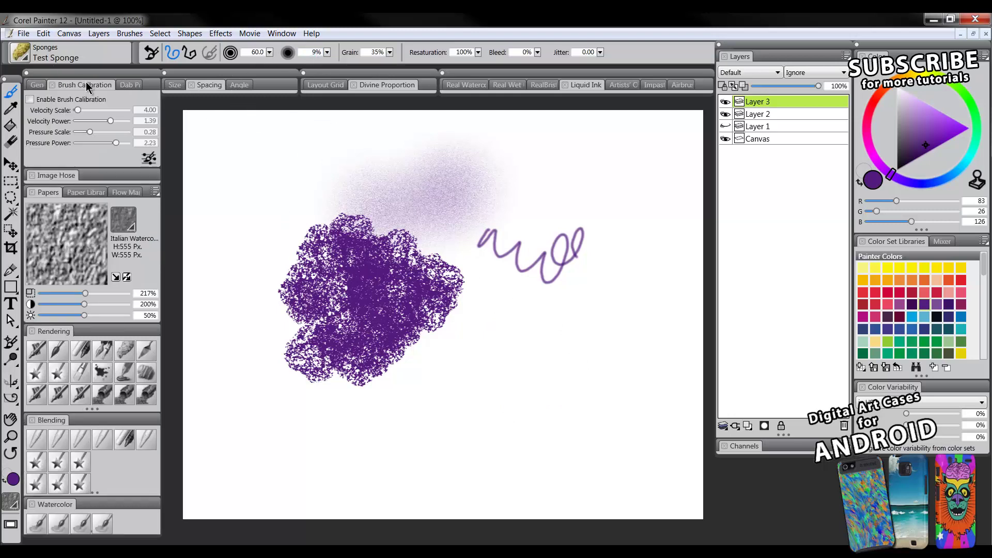
pyautogui.click(149, 157)
pyautogui.moveTo(407, 221)
pyautogui.mouseDown()
pyautogui.moveTo(549, 244)
pyautogui.moveTo(578, 230)
pyautogui.moveTo(582, 252)
pyautogui.mouseUp()
pyautogui.click(587, 421)
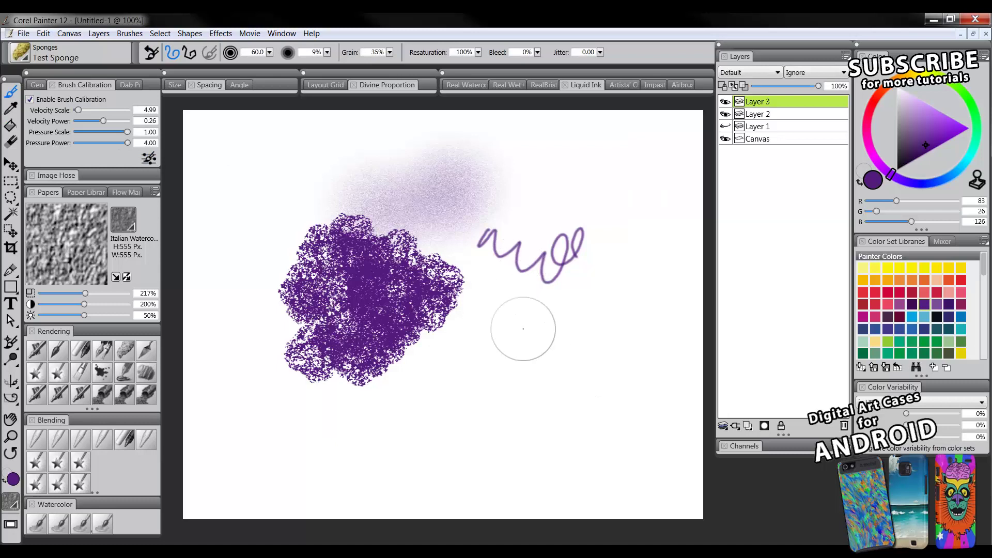
pyautogui.moveTo(521, 328)
pyautogui.mouseDown()
pyautogui.moveTo(505, 365)
pyautogui.moveTo(549, 391)
pyautogui.moveTo(555, 326)
pyautogui.moveTo(569, 377)
pyautogui.moveTo(458, 405)
pyautogui.moveTo(492, 427)
pyautogui.moveTo(571, 405)
pyautogui.moveTo(587, 336)
pyautogui.moveTo(496, 352)
pyautogui.moveTo(499, 421)
pyautogui.moveTo(571, 443)
pyautogui.moveTo(594, 378)
pyautogui.mouseUp()
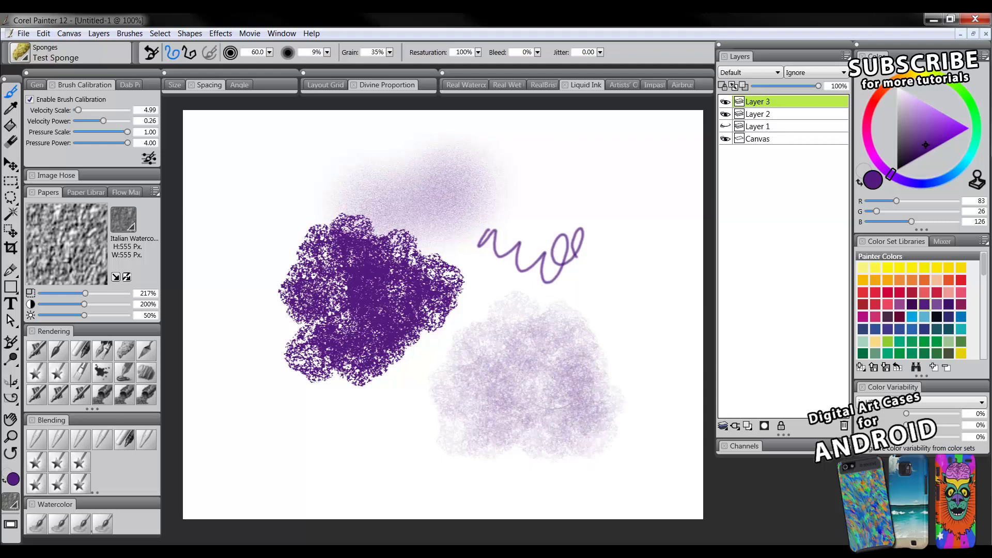
pyautogui.moveTo(519, 389)
pyautogui.mouseDown()
pyautogui.moveTo(502, 416)
pyautogui.moveTo(470, 409)
pyautogui.moveTo(446, 420)
pyautogui.moveTo(465, 412)
pyautogui.moveTo(458, 374)
pyautogui.mouseUp()
# Switch to the Fine Sponge and paint a dark purple patch over the left side of the grainy airbrush spray
pyautogui.click(22, 54)
pyautogui.click(114, 133)
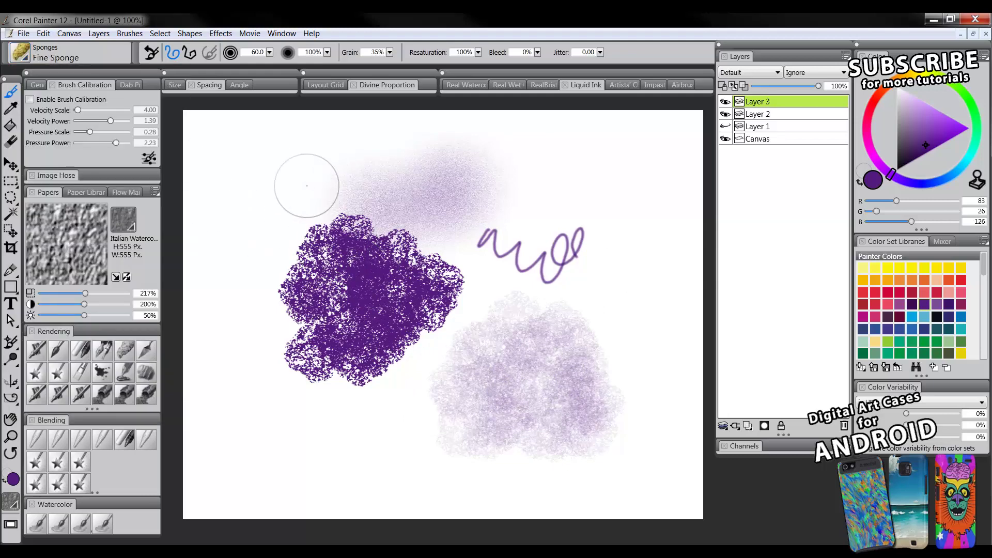
pyautogui.moveTo(308, 184)
pyautogui.mouseDown()
pyautogui.moveTo(329, 156)
pyautogui.moveTo(336, 184)
pyautogui.moveTo(353, 183)
pyautogui.moveTo(372, 148)
pyautogui.moveTo(397, 189)
pyautogui.moveTo(343, 203)
pyautogui.moveTo(298, 160)
pyautogui.moveTo(284, 217)
pyautogui.mouseUp()
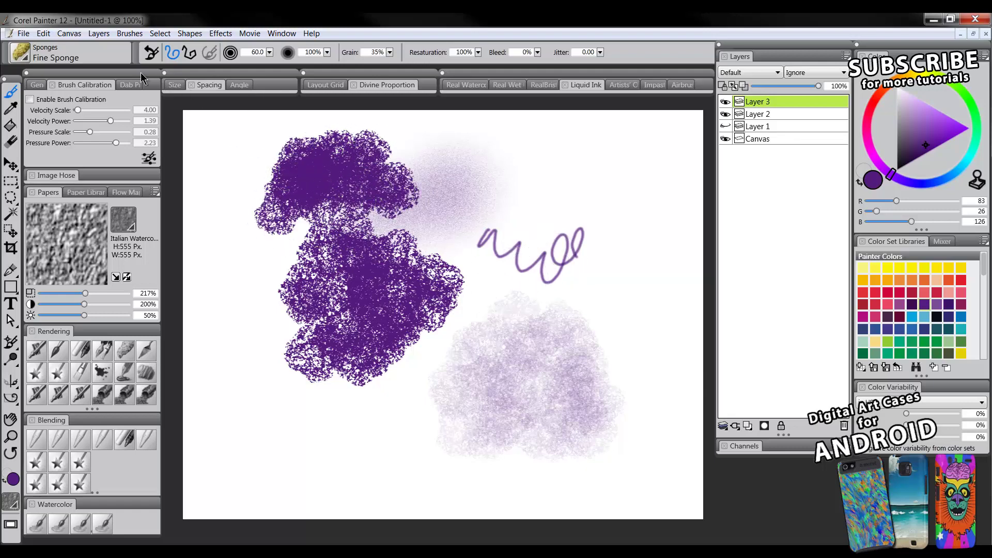
# Reselect the Test Sponge and place it in a new custom palette over the canvas
pyautogui.click(22, 53)
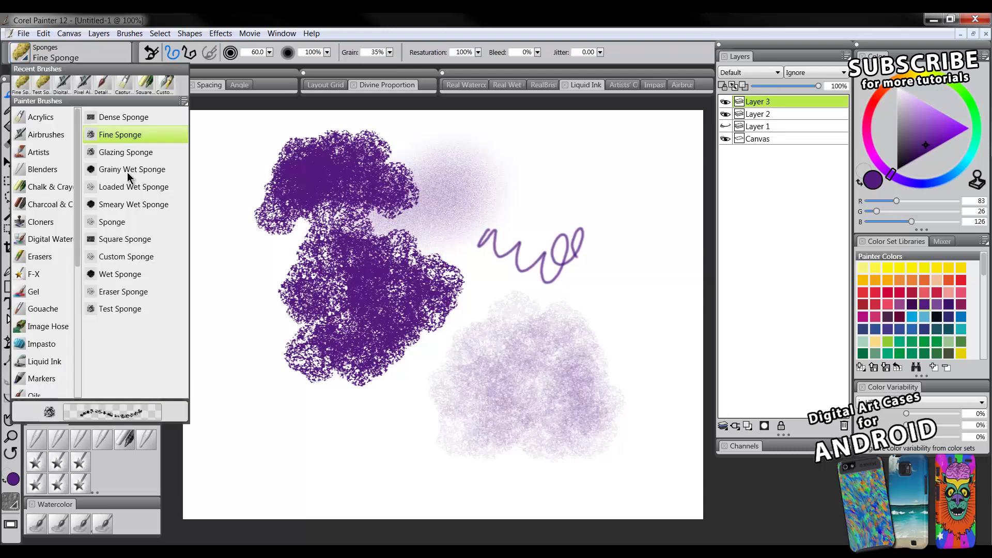
pyautogui.click(101, 310)
pyautogui.click(27, 61)
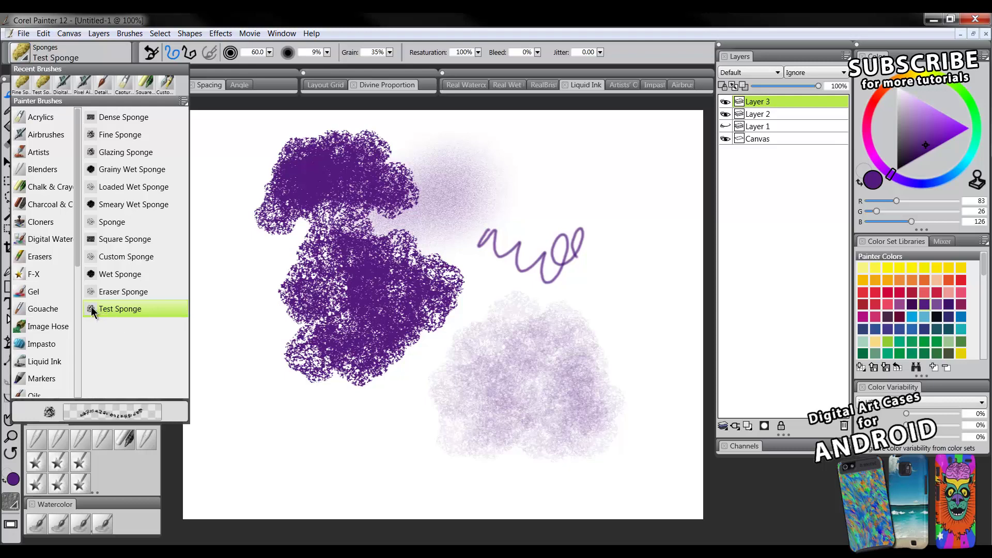
pyautogui.moveTo(102, 313)
pyautogui.mouseDown()
pyautogui.moveTo(359, 312)
pyautogui.moveTo(309, 398)
pyautogui.moveTo(239, 449)
pyautogui.moveTo(186, 462)
pyautogui.moveTo(212, 454)
pyautogui.moveTo(350, 323)
pyautogui.moveTo(336, 310)
pyautogui.mouseUp()
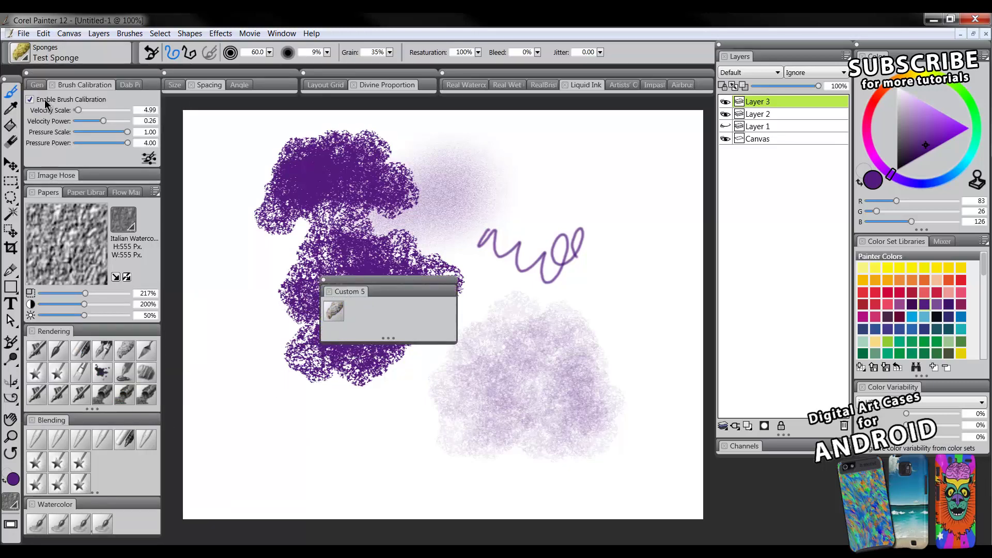
# Collapse the Brush Calibration settings and move Test Sponge into the Custom 4 palette beside Pixel Airbrush
pyautogui.click(67, 86)
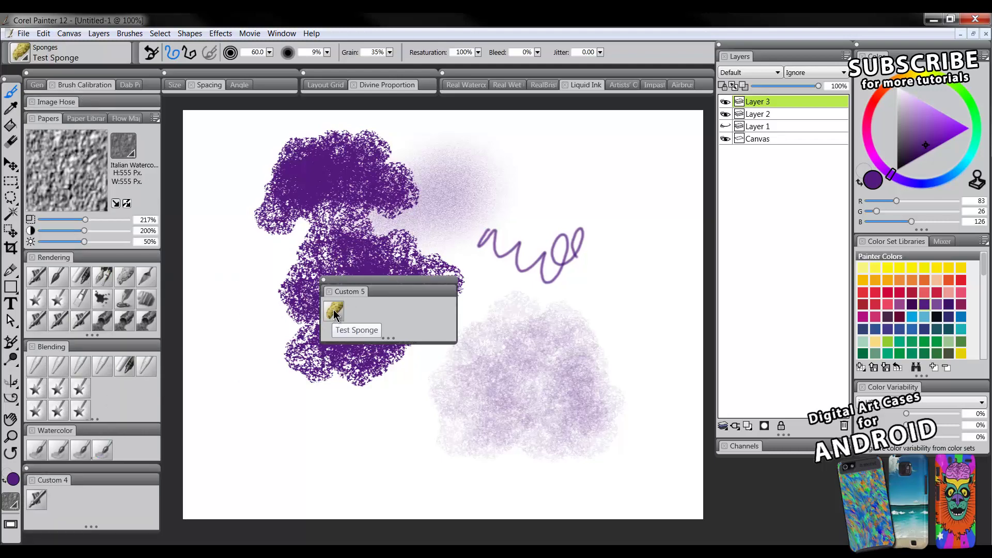
pyautogui.moveTo(334, 313); pyautogui.dragTo(62, 503)
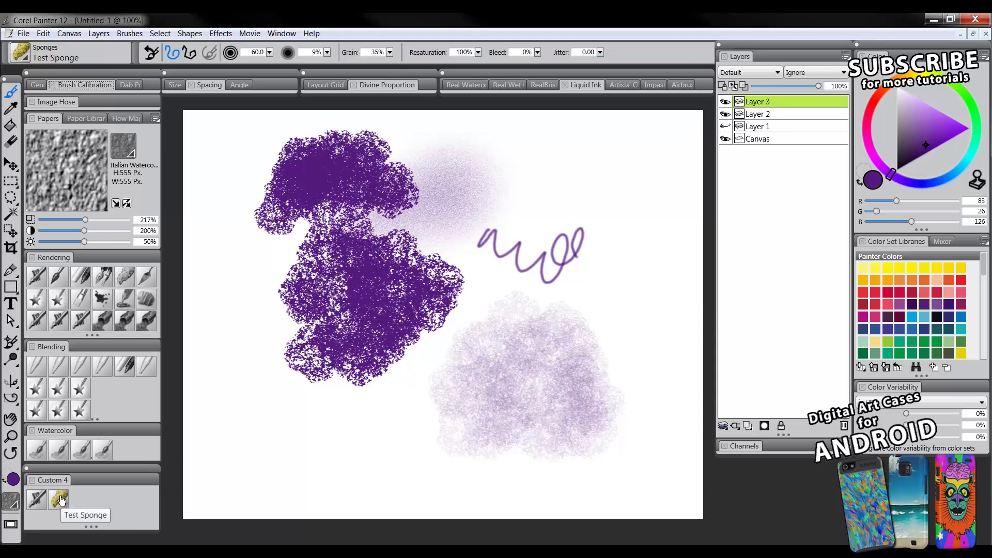
pyautogui.moveTo(61, 499)
pyautogui.mouseDown()
pyautogui.moveTo(111, 503)
pyautogui.moveTo(68, 496)
pyautogui.mouseUp()
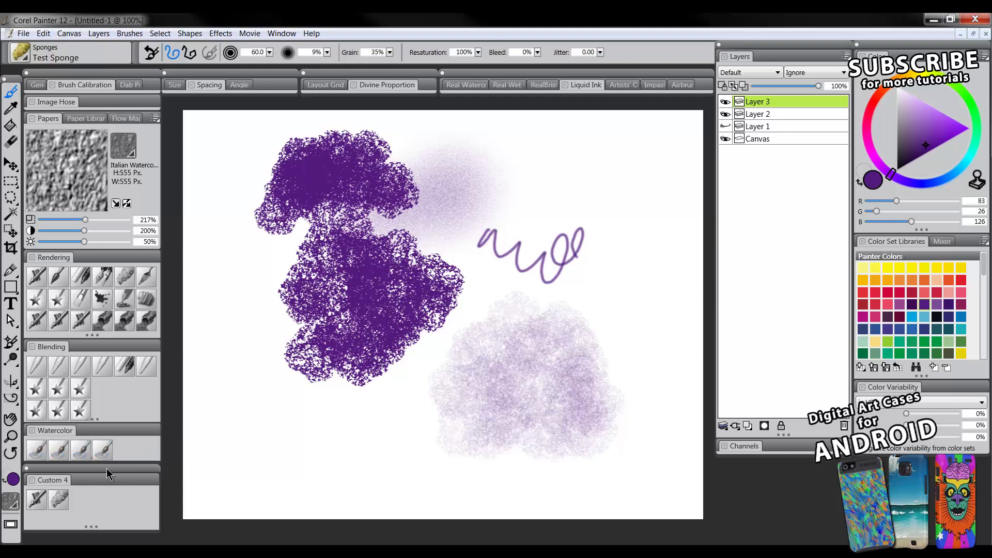
# Undock the Custom 4 palette and delete it through the Custom Palette Organizer
pyautogui.moveTo(48, 470); pyautogui.dragTo(249, 201)
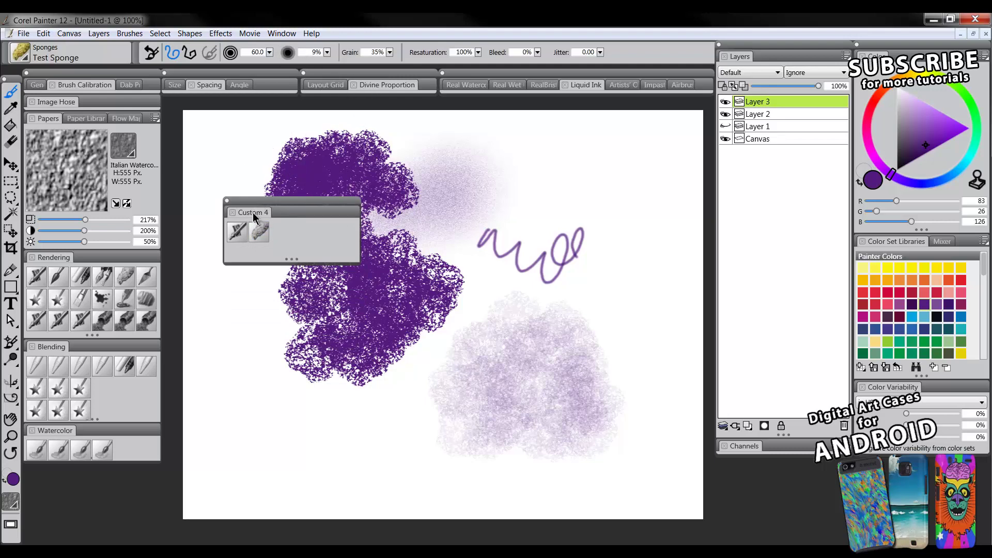
pyautogui.click(282, 33)
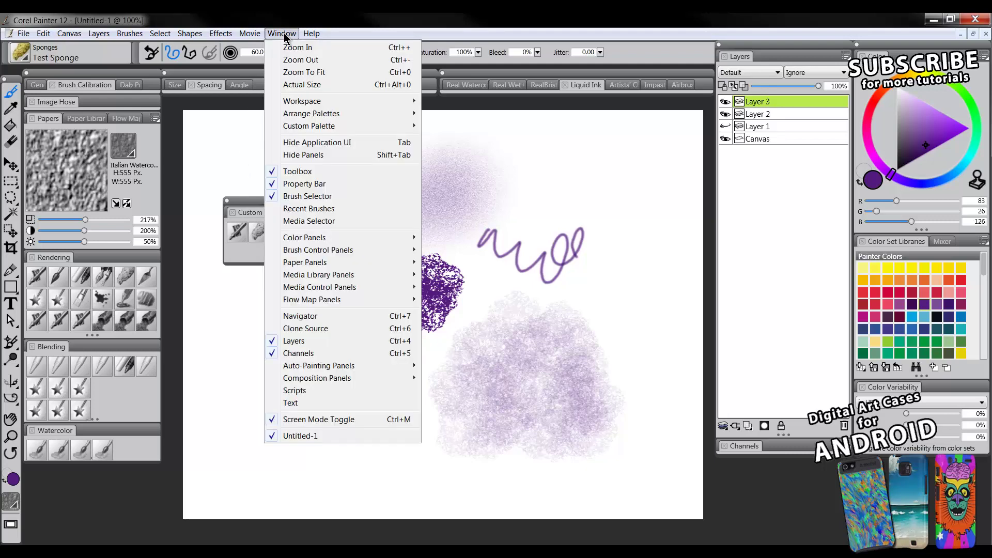
pyautogui.moveTo(321, 127)
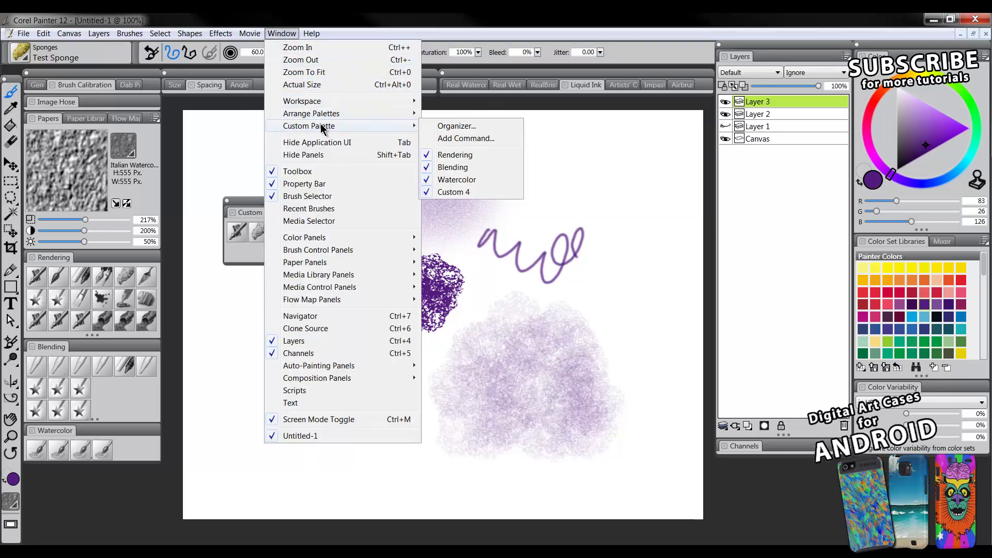
pyautogui.click(450, 125)
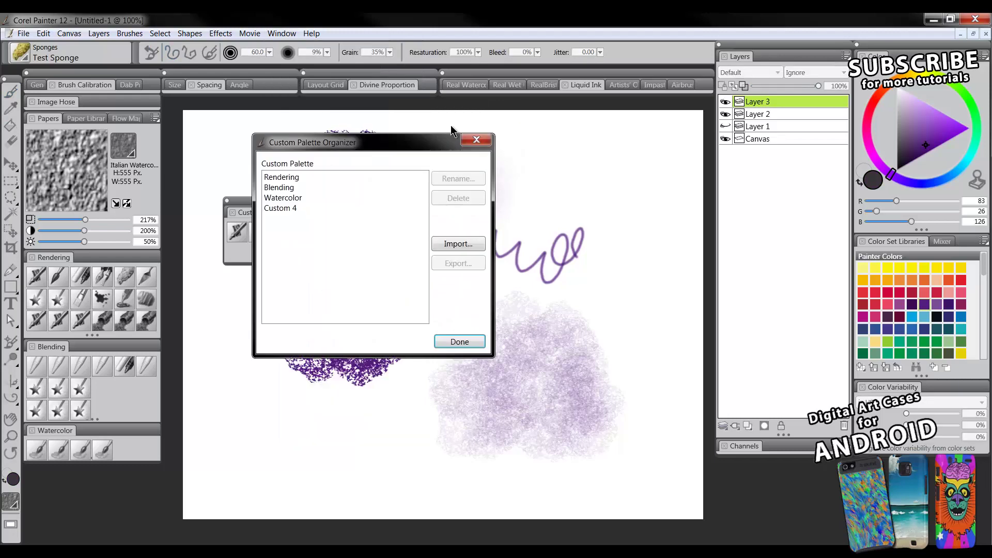
pyautogui.moveTo(387, 139); pyautogui.dragTo(516, 139)
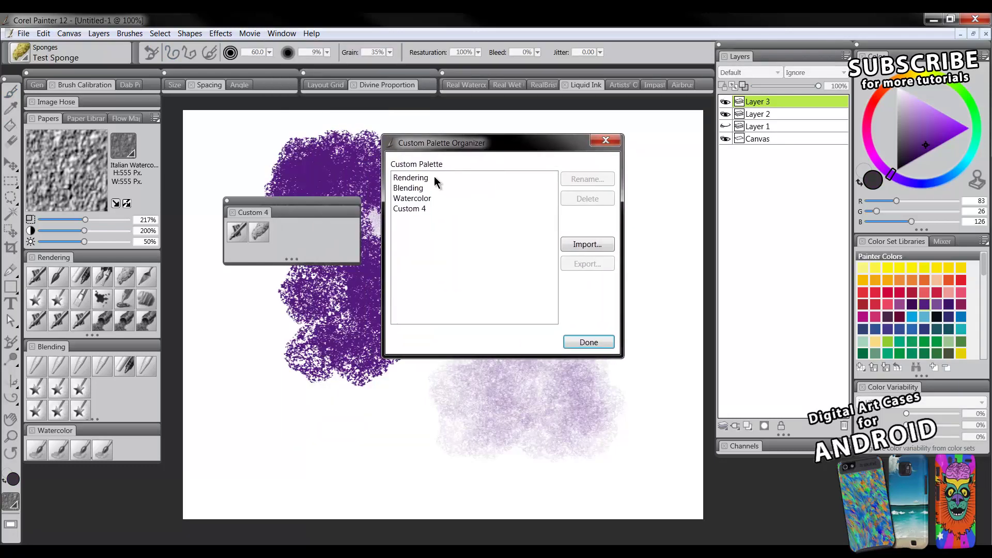
pyautogui.click(416, 209)
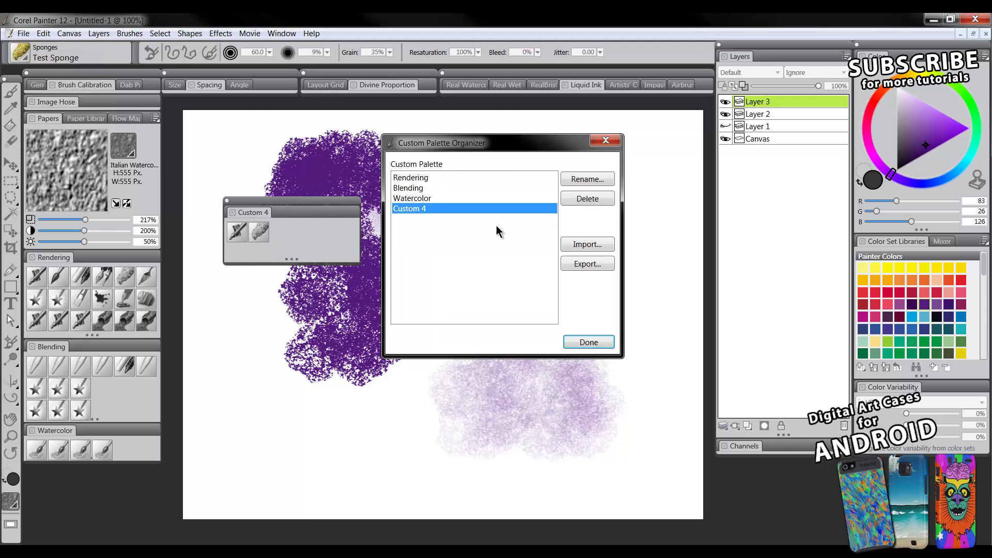
pyautogui.click(578, 198)
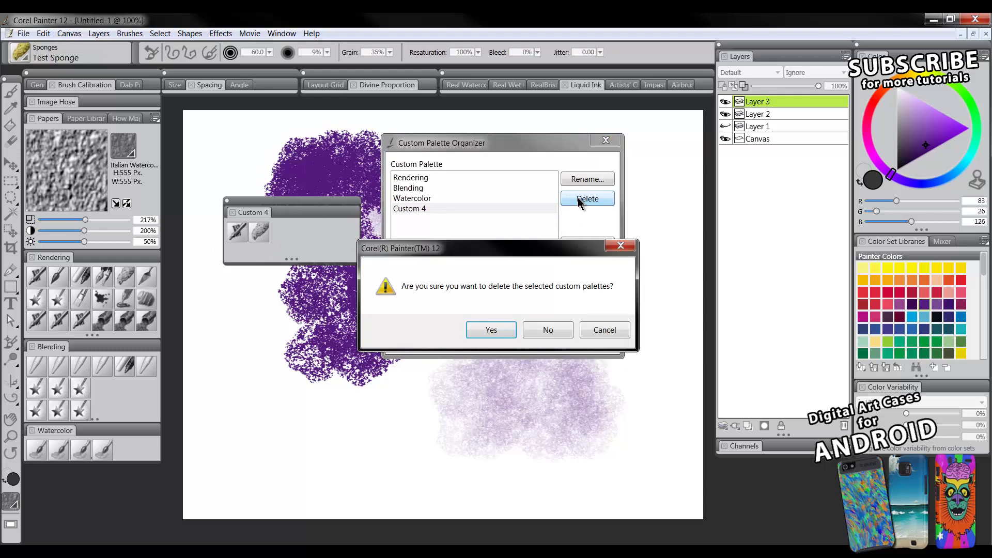
pyautogui.click(500, 330)
pyautogui.click(592, 338)
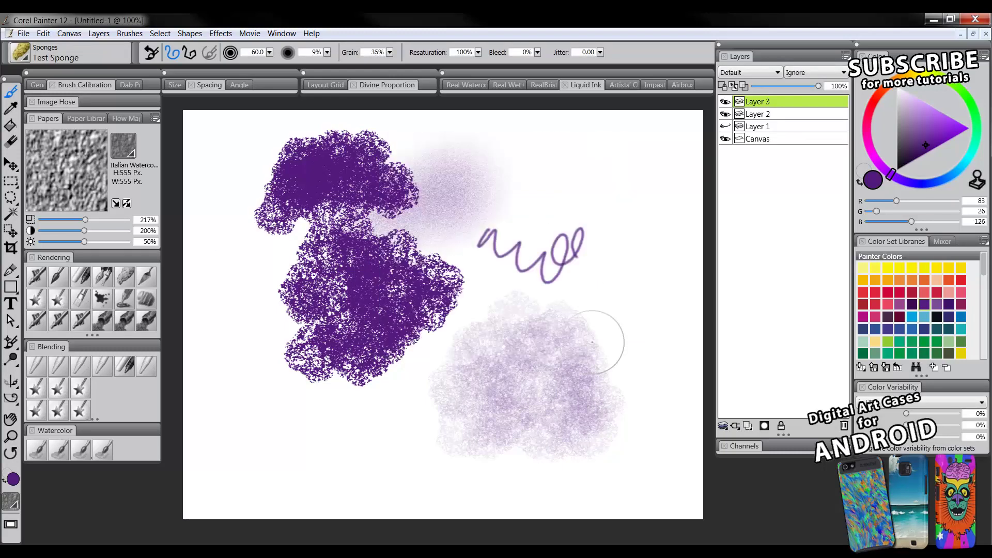
# Remove the Test Sponge variant from the Sponges category of the brush library
pyautogui.click(21, 53)
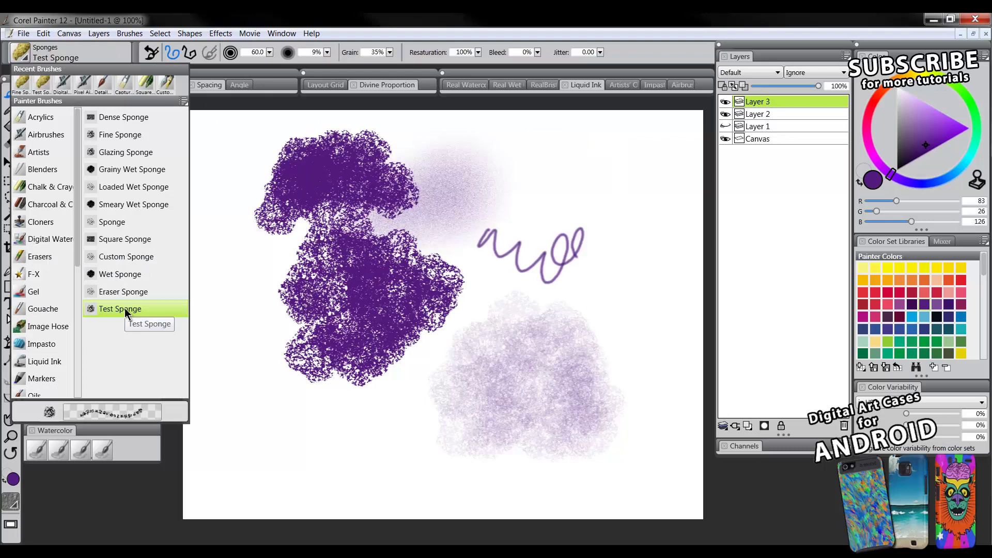
pyautogui.click(184, 103)
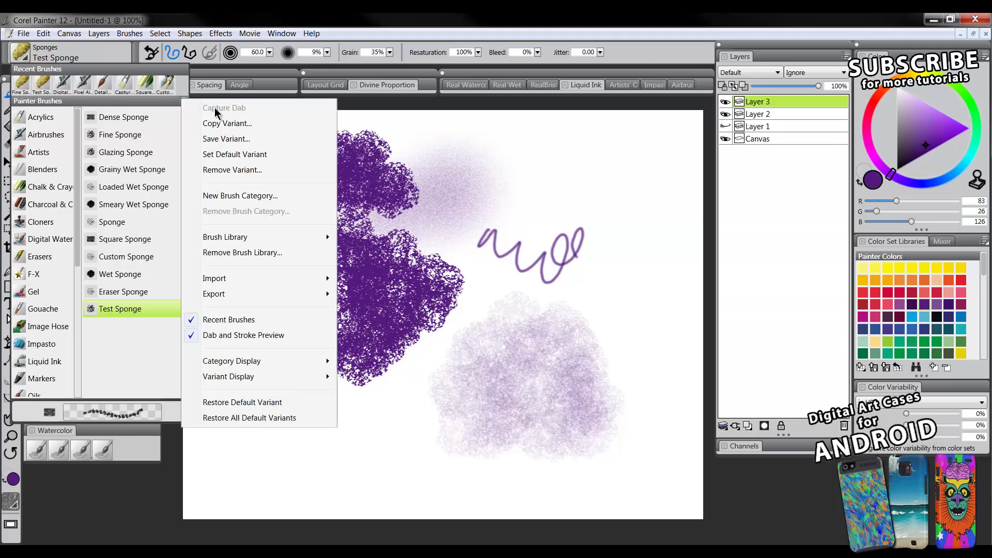
pyautogui.click(232, 170)
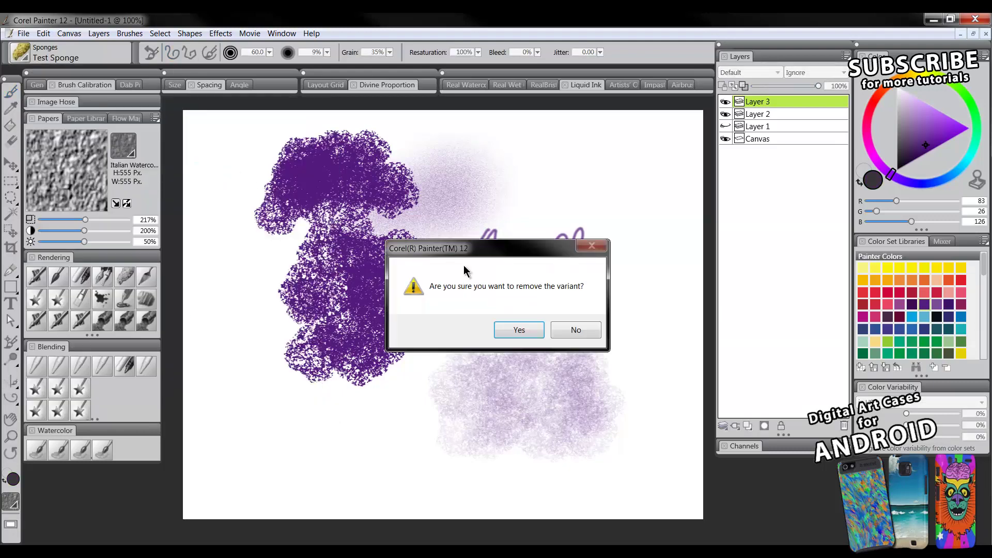
pyautogui.click(518, 329)
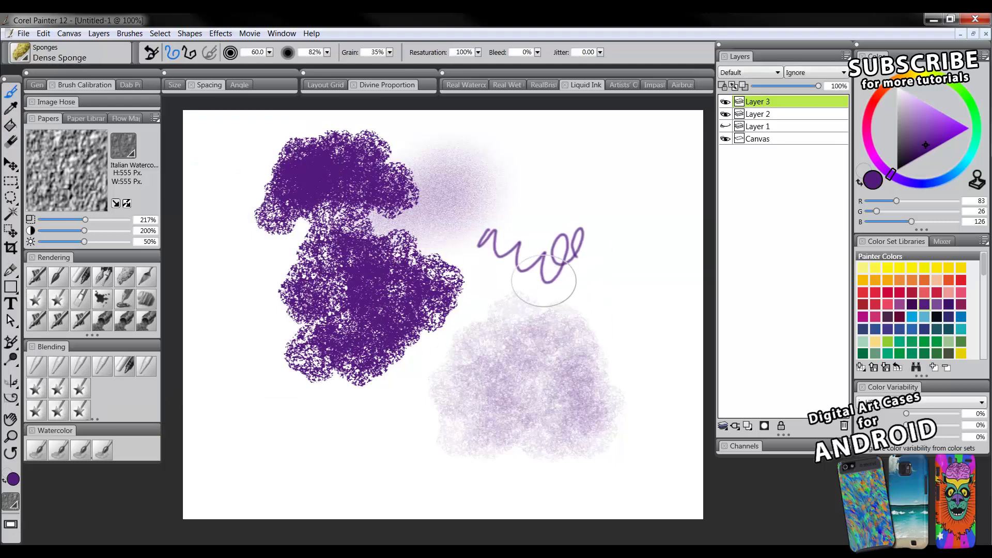
# Examine the import and export options for brushes, categories and brush libraries, and those for workspaces
pyautogui.click(21, 52)
pyautogui.click(183, 102)
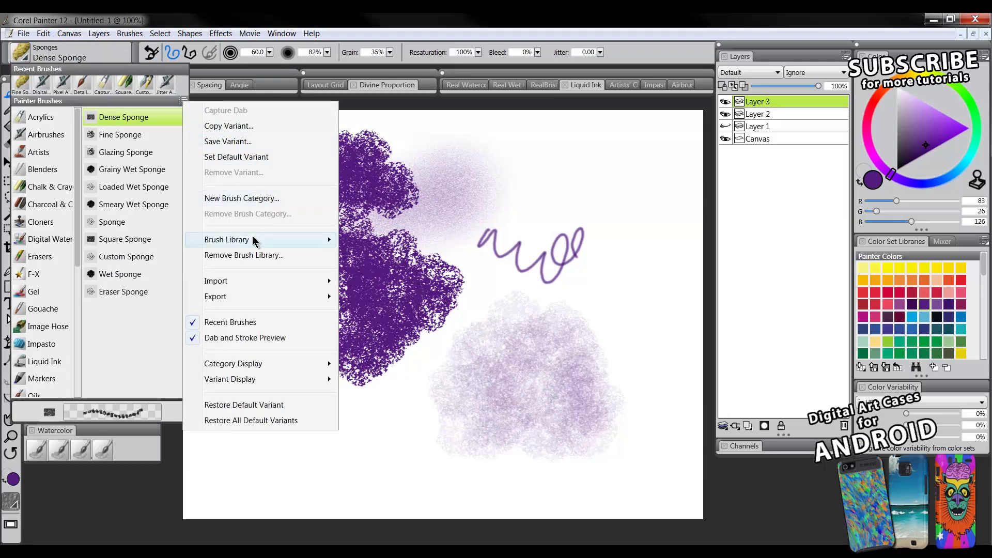
pyautogui.moveTo(320, 296)
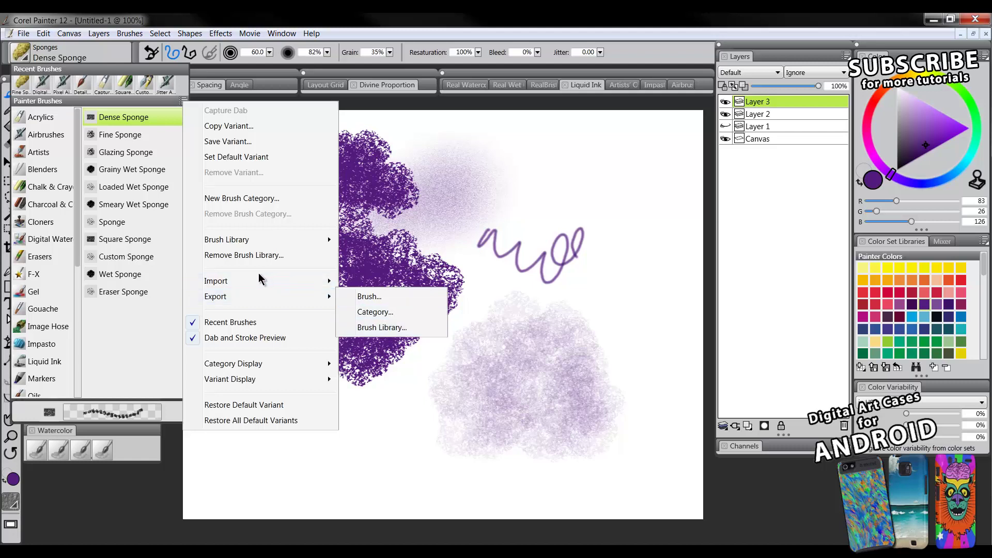
pyautogui.moveTo(259, 284)
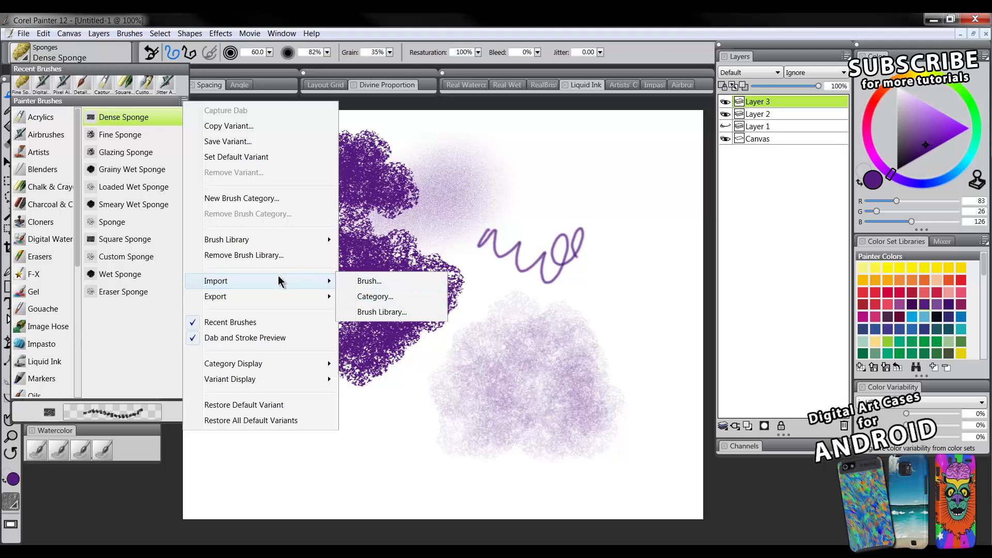
pyautogui.click(282, 34)
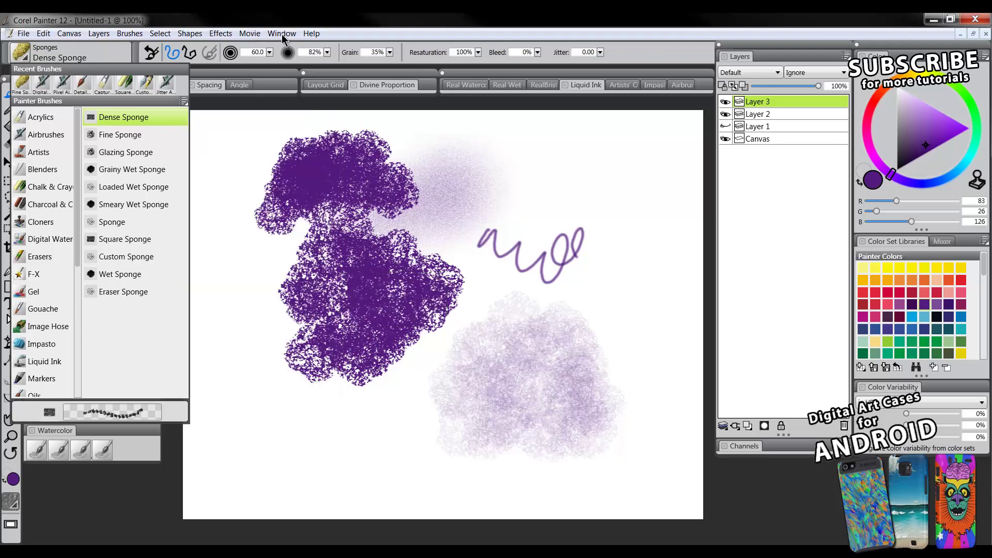
pyautogui.click(282, 33)
pyautogui.moveTo(298, 100)
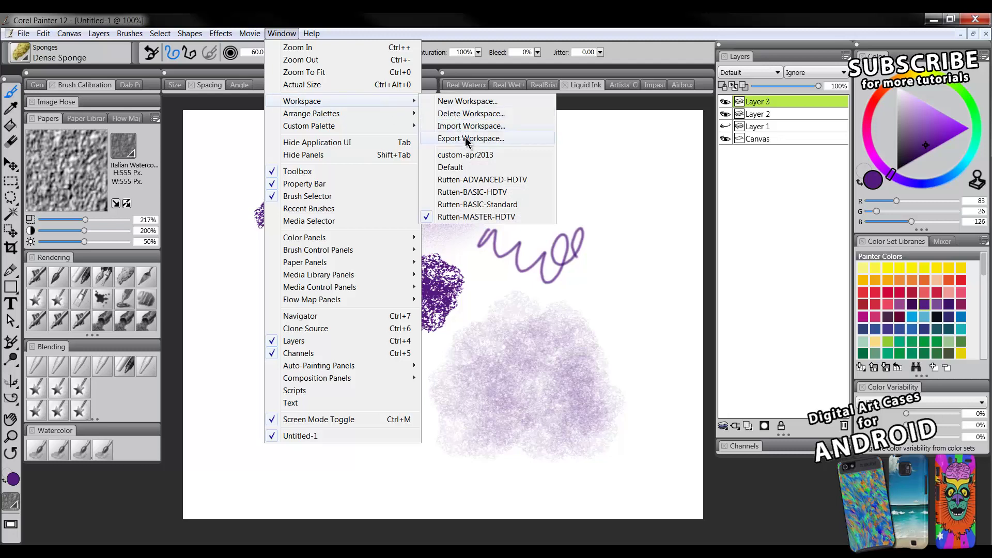
pyautogui.click(281, 33)
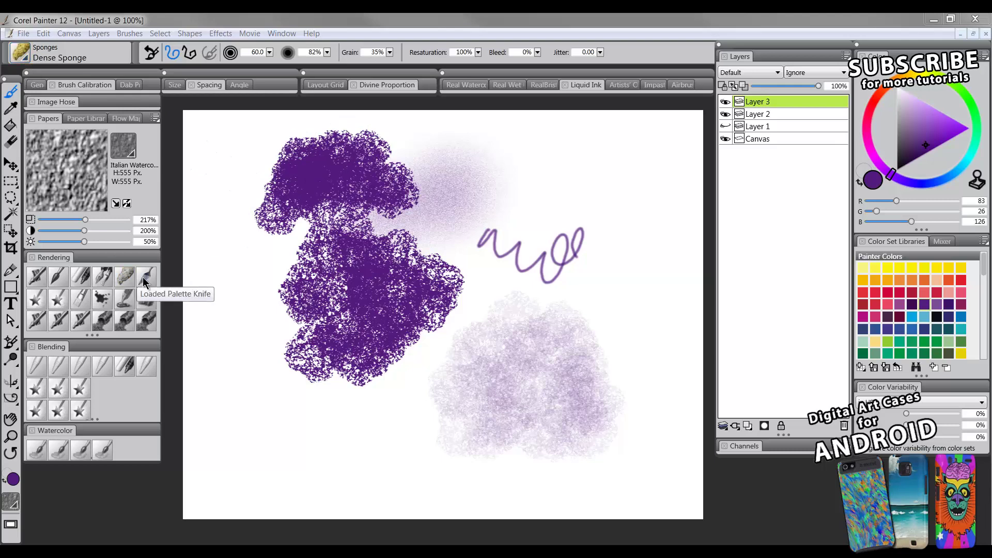
# Switch from Dense Sponge to the Loaded Palette Knife in the Palette Knives category
pyautogui.click(24, 51)
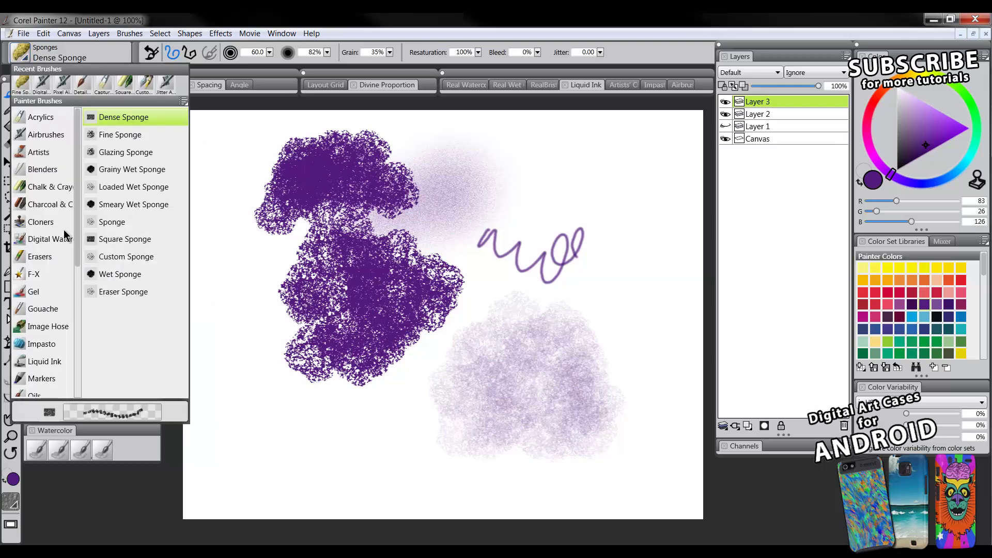
pyautogui.click(79, 339)
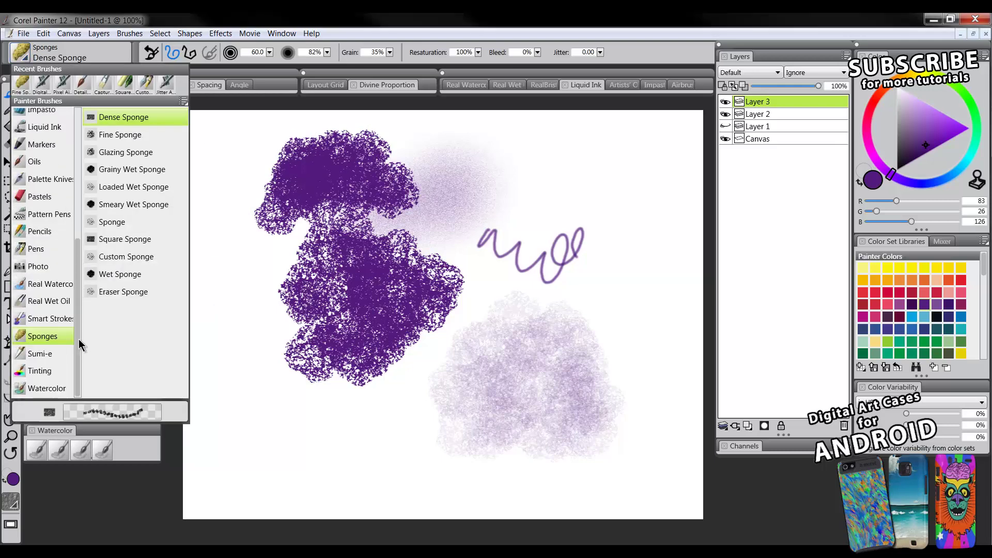
pyautogui.click(44, 181)
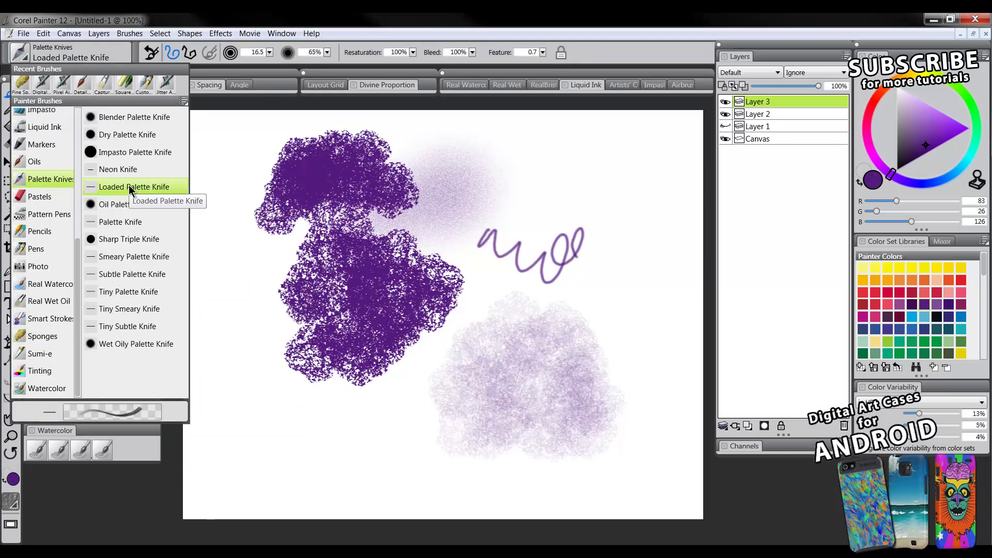
# Switch to the Impasto Palette Knife and replace Layers 1 to 3 with a new empty layer, selected for painting
pyautogui.click(133, 152)
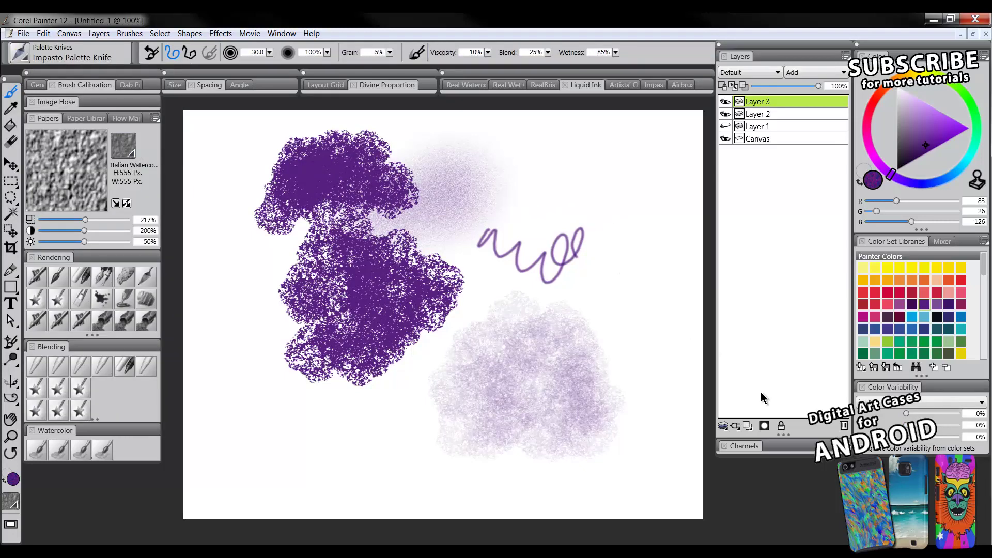
pyautogui.click(749, 427)
pyautogui.click(770, 115)
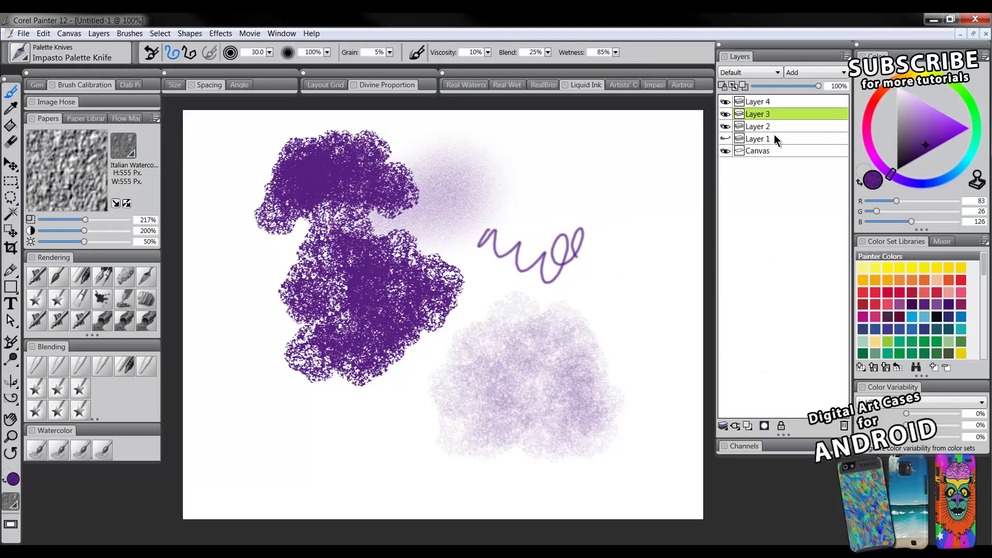
pyautogui.click(842, 421)
pyautogui.click(844, 423)
pyautogui.click(845, 423)
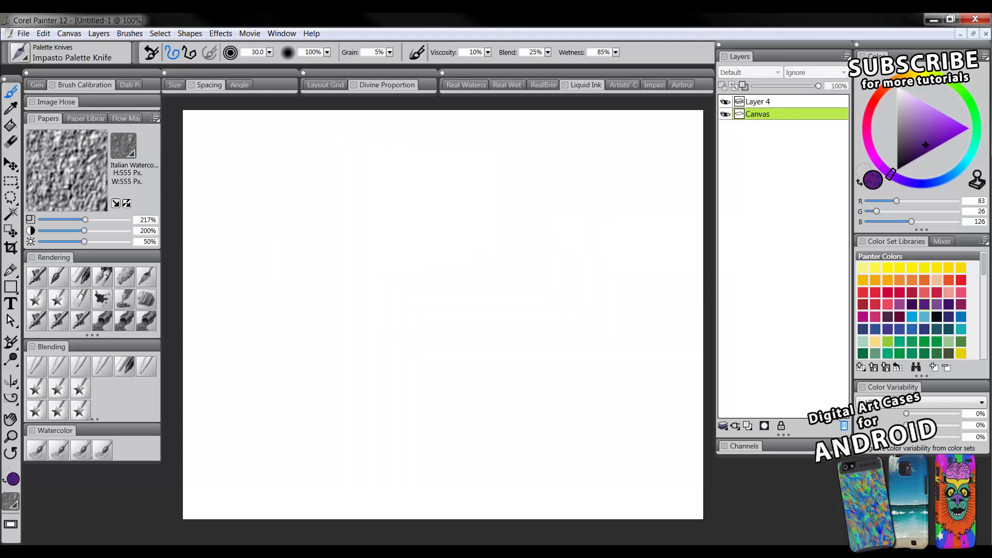
pyautogui.click(789, 102)
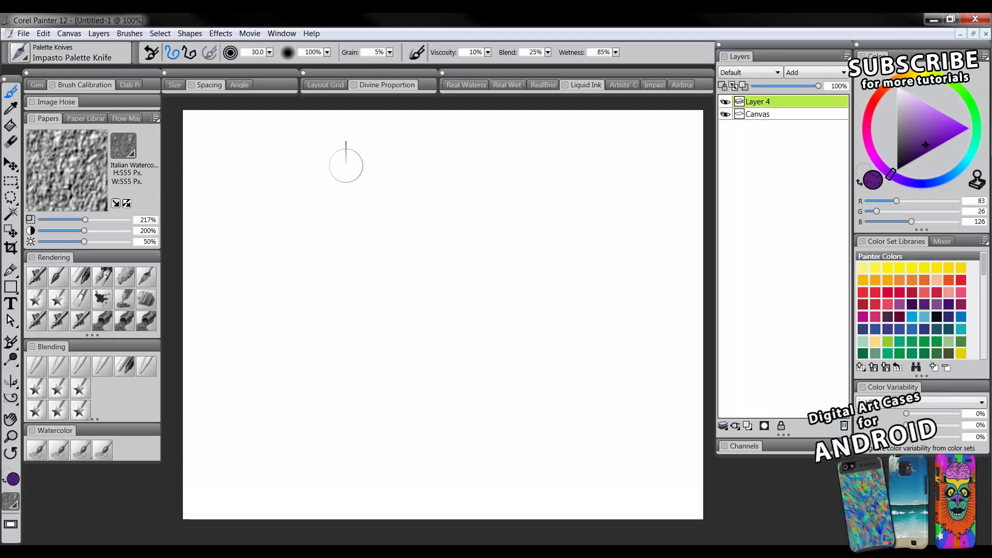
# Set the Impasto Palette Knife's dab type to Projected and paint a test stroke across the middle of the canvas
pyautogui.click(37, 84)
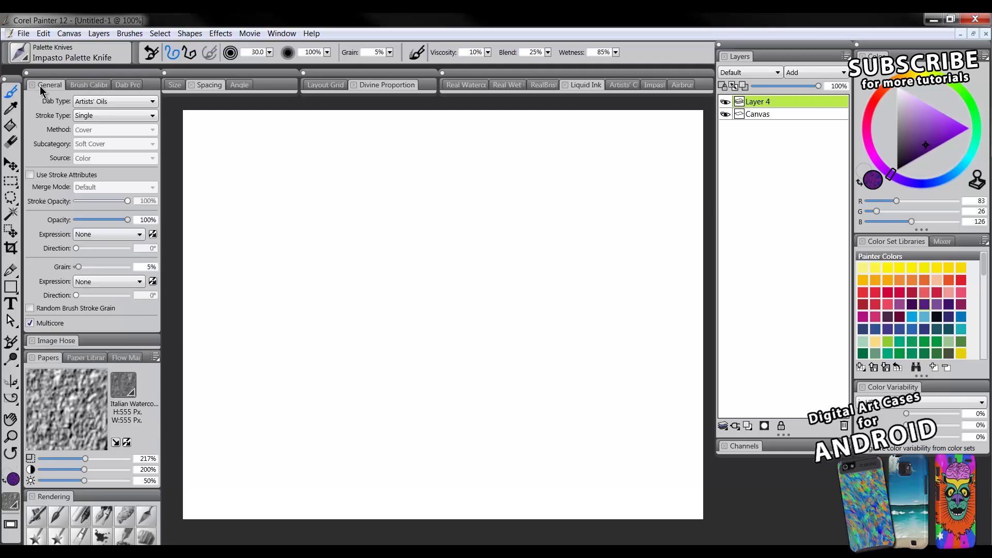
pyautogui.click(112, 103)
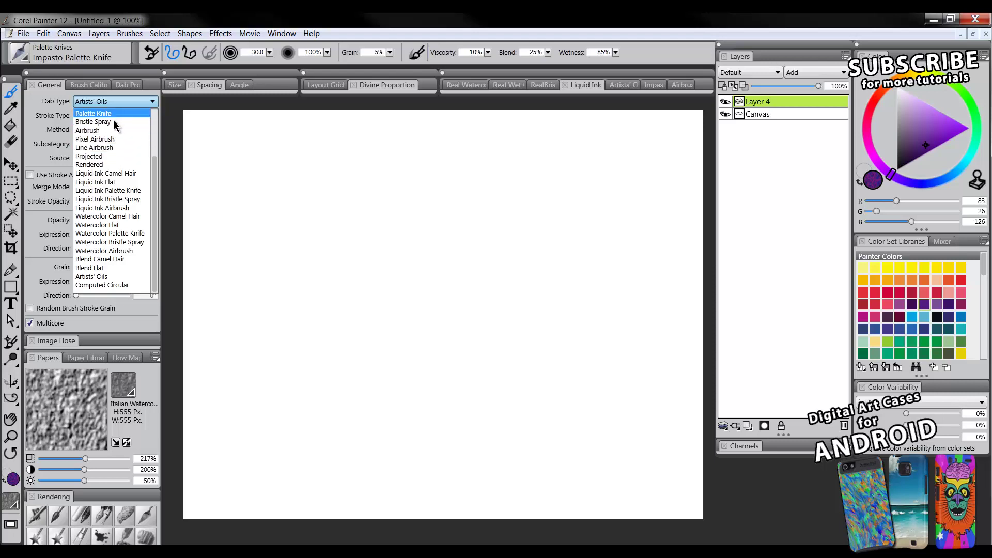
pyautogui.click(103, 158)
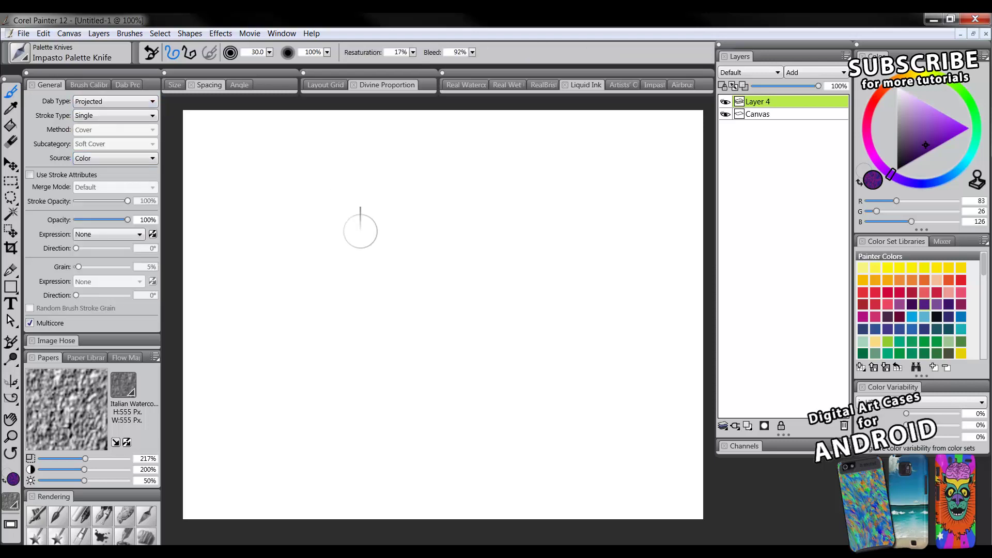
pyautogui.moveTo(358, 227)
pyautogui.mouseDown()
pyautogui.moveTo(369, 247)
pyautogui.moveTo(395, 244)
pyautogui.moveTo(429, 259)
pyautogui.moveTo(482, 250)
pyautogui.moveTo(509, 215)
pyautogui.mouseUp()
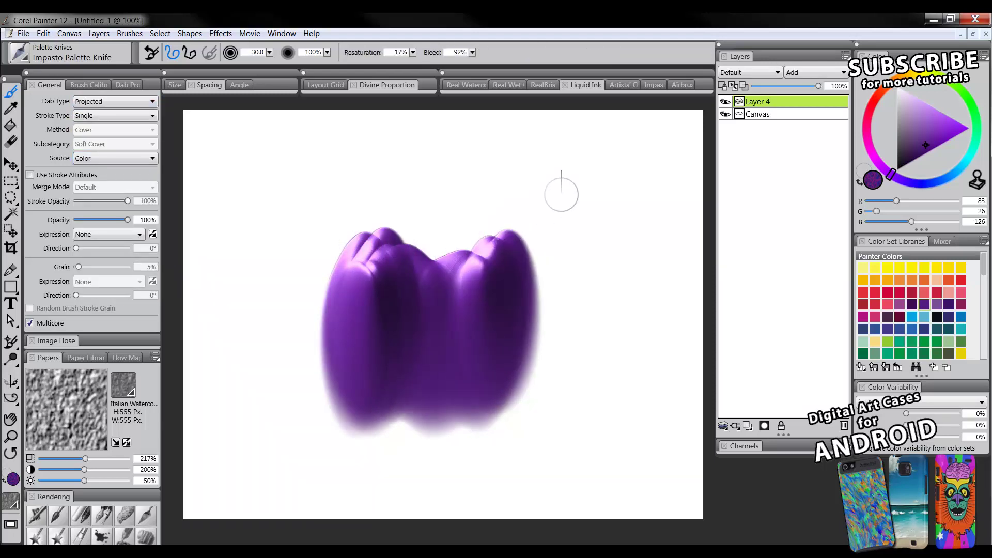
# Undo the test stroke and paint long looping strokes over the canvas with the brush size reduced to 9.9
pyautogui.hotkey('ctrl', 'z')
pyautogui.press('[')
pyautogui.press('[')
pyautogui.press('[')
pyautogui.moveTo(395, 248)
pyautogui.mouseDown()
pyautogui.moveTo(477, 242)
pyautogui.moveTo(459, 210)
pyautogui.moveTo(464, 189)
pyautogui.moveTo(515, 223)
pyautogui.moveTo(518, 272)
pyautogui.moveTo(549, 308)
pyautogui.moveTo(525, 328)
pyautogui.moveTo(448, 317)
pyautogui.moveTo(339, 339)
pyautogui.moveTo(283, 326)
pyautogui.moveTo(273, 354)
pyautogui.moveTo(325, 388)
pyautogui.moveTo(387, 407)
pyautogui.moveTo(472, 405)
pyautogui.moveTo(568, 385)
pyautogui.moveTo(603, 349)
pyautogui.moveTo(599, 249)
pyautogui.moveTo(624, 173)
pyautogui.moveTo(579, 148)
pyautogui.moveTo(412, 144)
pyautogui.moveTo(268, 169)
pyautogui.moveTo(260, 194)
pyautogui.moveTo(400, 195)
pyautogui.moveTo(379, 225)
pyautogui.moveTo(295, 220)
pyautogui.moveTo(247, 230)
pyautogui.moveTo(253, 252)
pyautogui.moveTo(382, 262)
pyautogui.moveTo(332, 281)
pyautogui.moveTo(358, 295)
pyautogui.moveTo(404, 296)
pyautogui.moveTo(330, 311)
pyautogui.moveTo(382, 324)
pyautogui.moveTo(345, 327)
pyautogui.moveTo(375, 341)
pyautogui.moveTo(366, 355)
pyautogui.moveTo(490, 378)
pyautogui.moveTo(519, 367)
pyautogui.moveTo(578, 331)
pyautogui.moveTo(552, 295)
pyautogui.moveTo(570, 255)
pyautogui.moveTo(524, 227)
pyautogui.moveTo(514, 202)
pyautogui.moveTo(565, 199)
pyautogui.moveTo(586, 225)
pyautogui.moveTo(550, 244)
pyautogui.mouseUp()
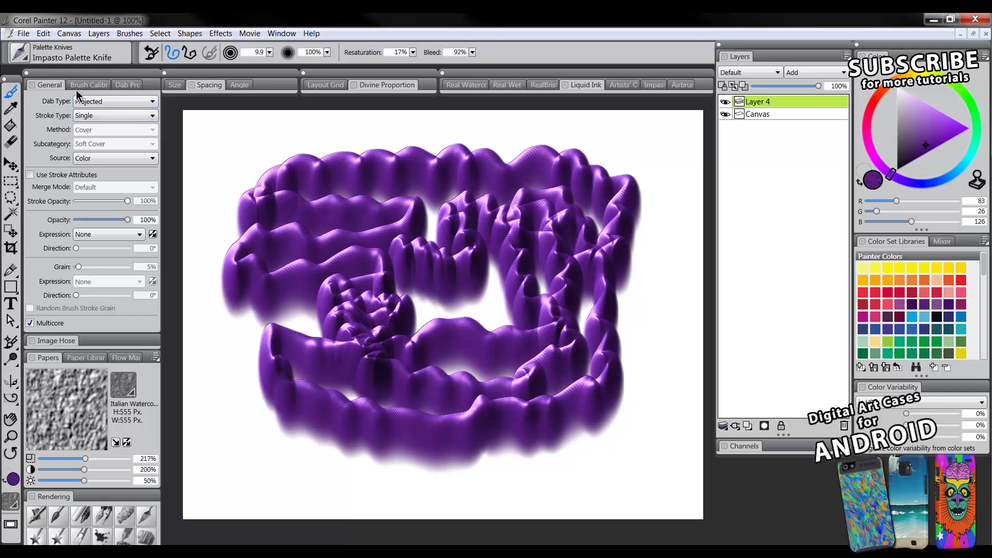
pyautogui.click(54, 86)
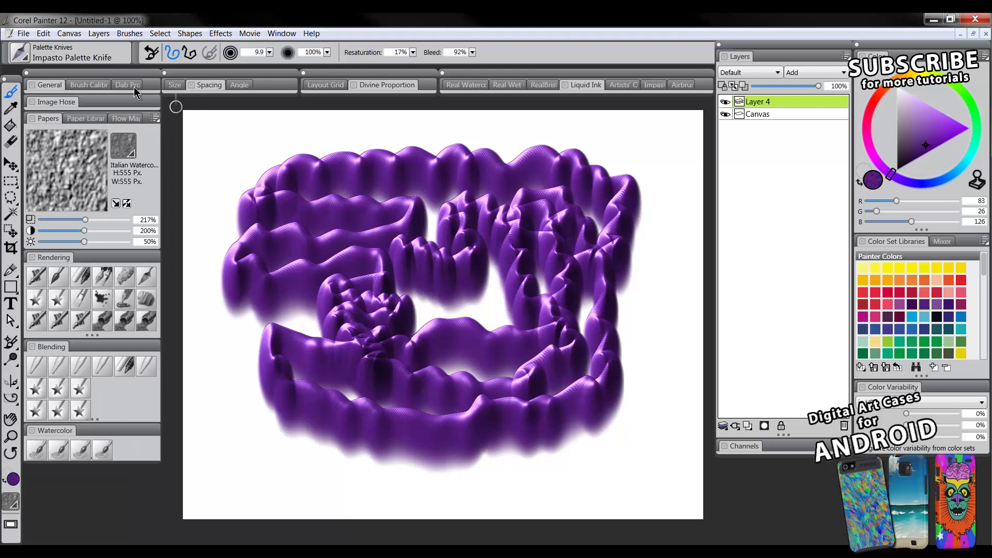
# Save the modified brush as a new variant named Crazy Palette Knife in the Palette Knives category
pyautogui.click(19, 51)
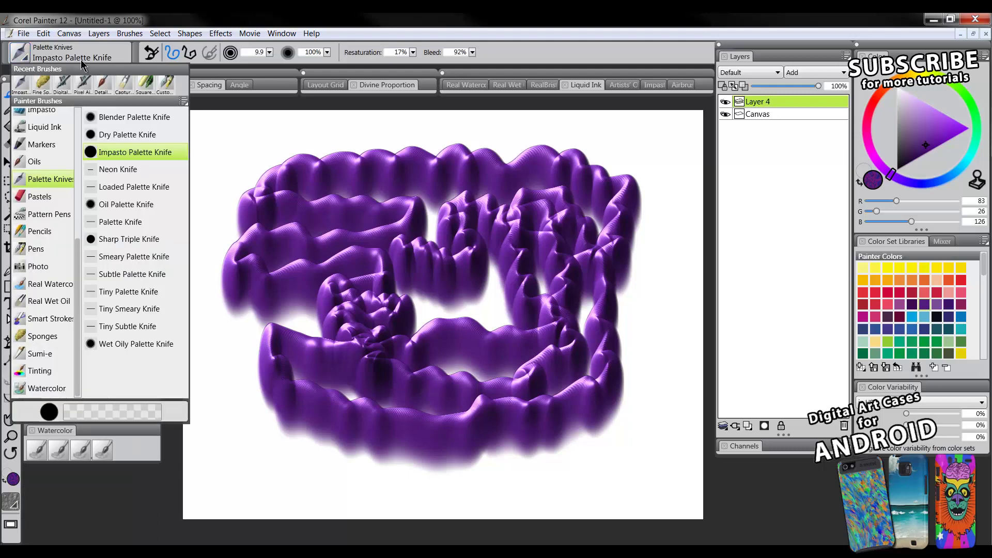
pyautogui.click(183, 101)
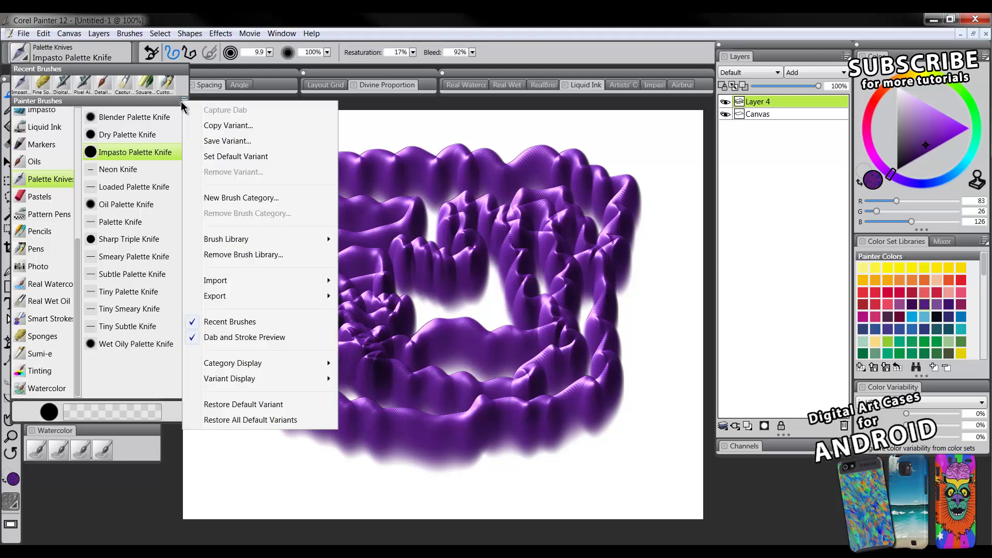
pyautogui.click(234, 142)
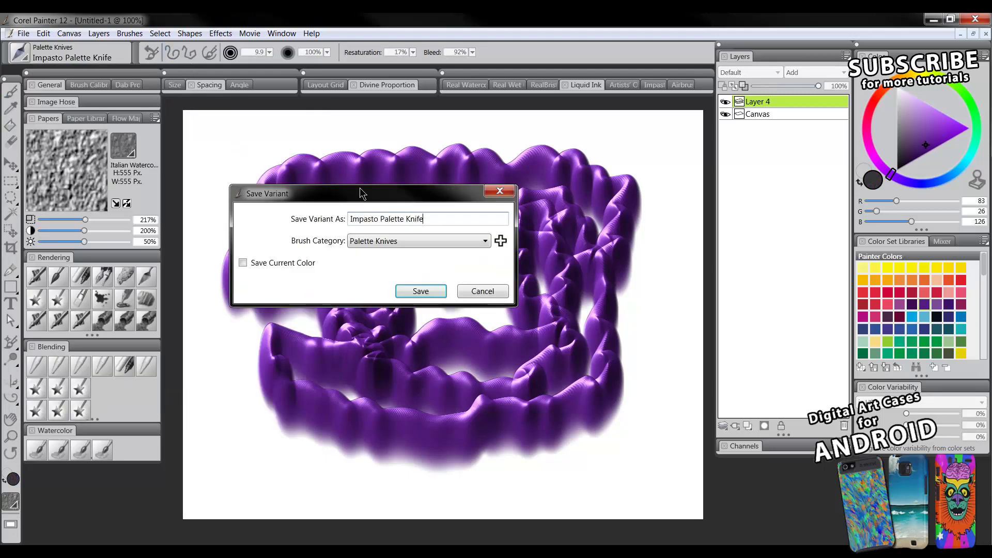
pyautogui.doubleClick(375, 219)
pyautogui.press('BackSpace')
pyautogui.write('Crazy')
pyautogui.click(418, 291)
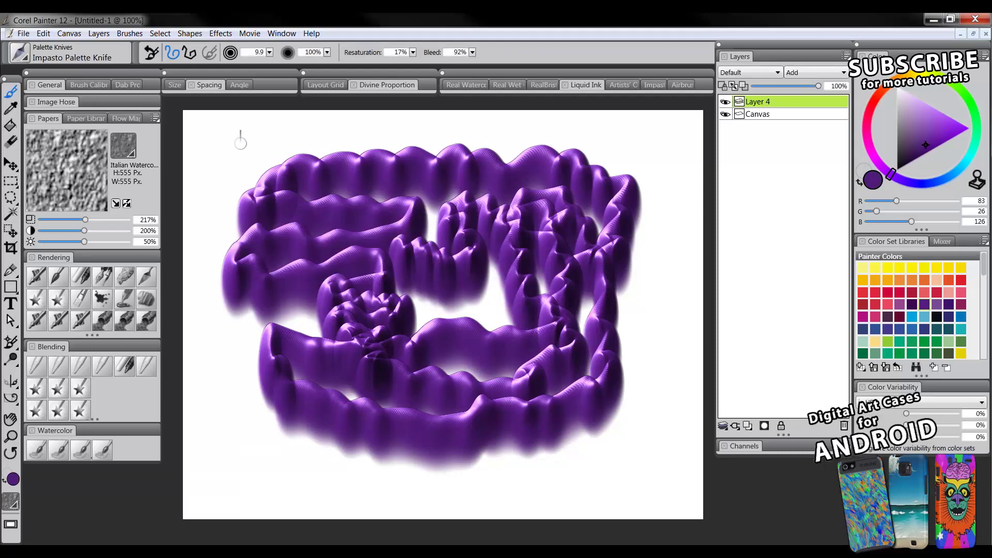
# Select the Crazy Palette Knife variant and add it to the Blending custom palette
pyautogui.click(24, 52)
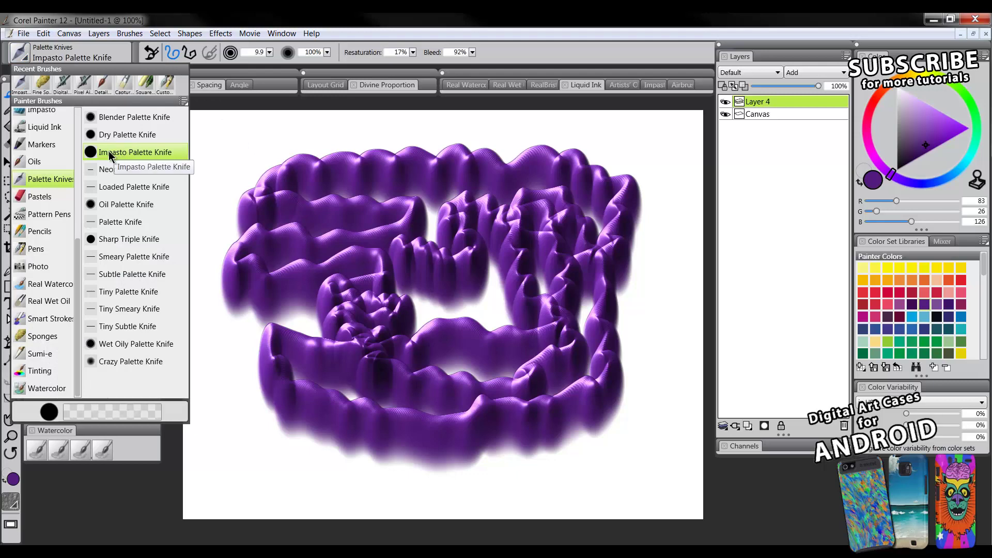
pyautogui.click(114, 361)
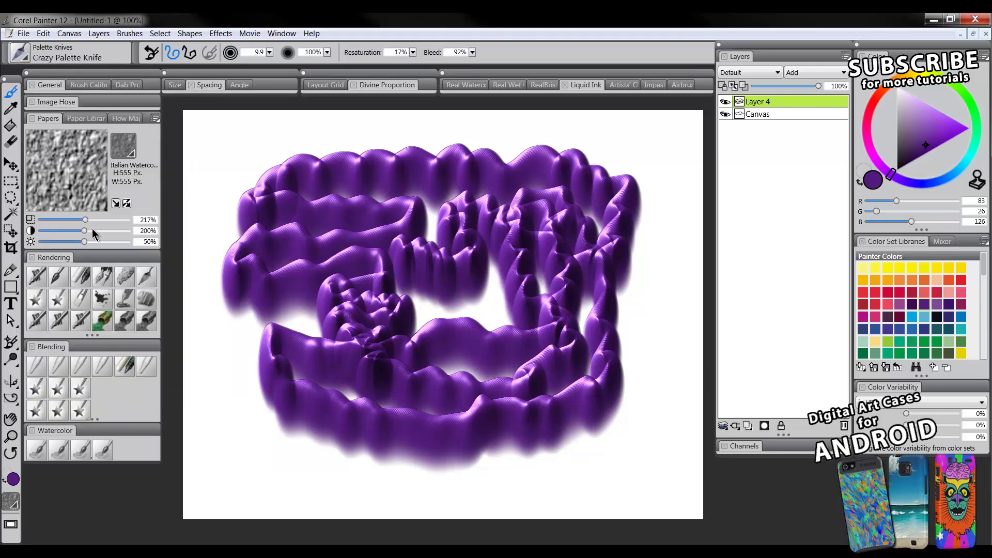
pyautogui.click(21, 52)
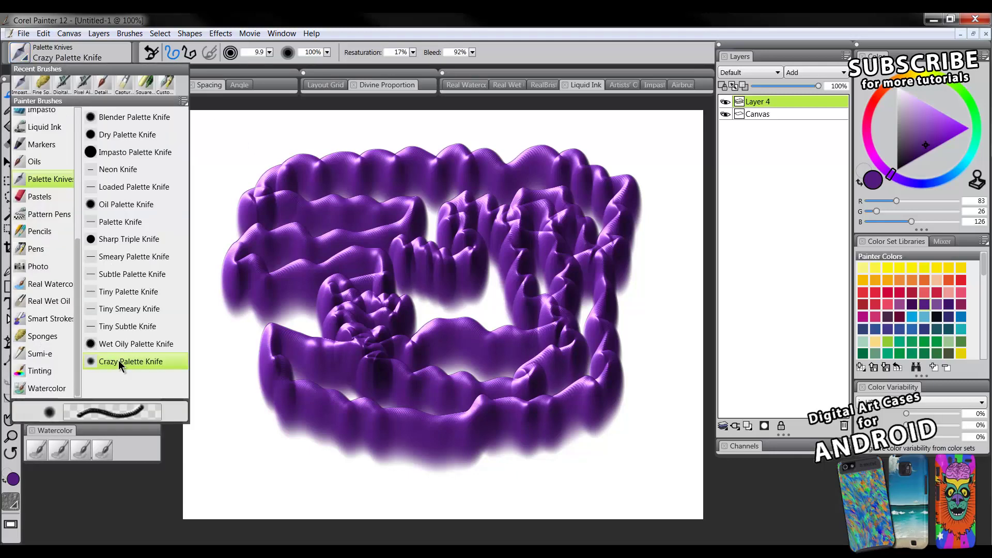
pyautogui.moveTo(118, 360)
pyautogui.mouseDown()
pyautogui.moveTo(236, 368)
pyautogui.moveTo(398, 336)
pyautogui.moveTo(373, 328)
pyautogui.mouseUp()
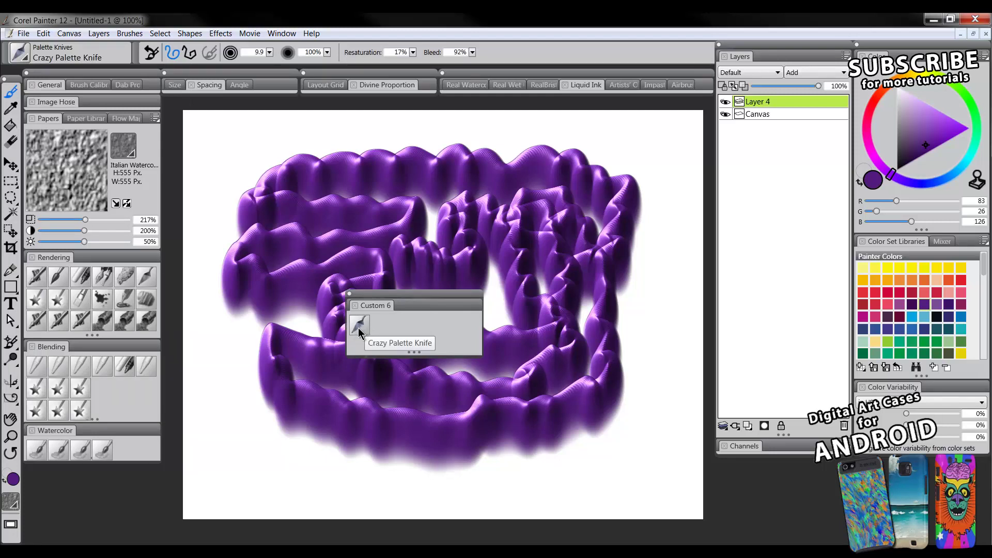
pyautogui.moveTo(362, 334); pyautogui.dragTo(147, 383)
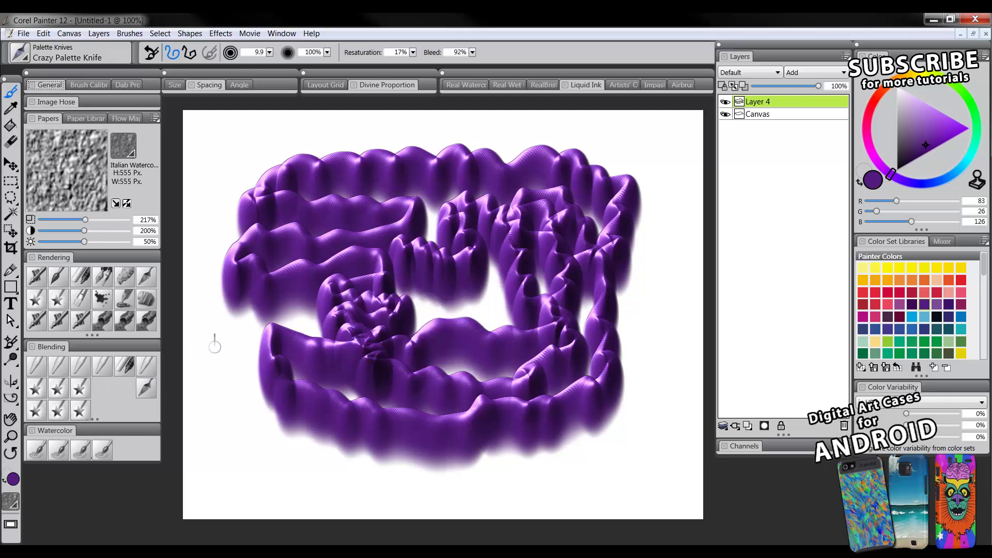
# Paint test strokes with the Loaded Palette Knife from the Rendering palette and the Crazy Palette Knife from the Blending palette
pyautogui.click(144, 276)
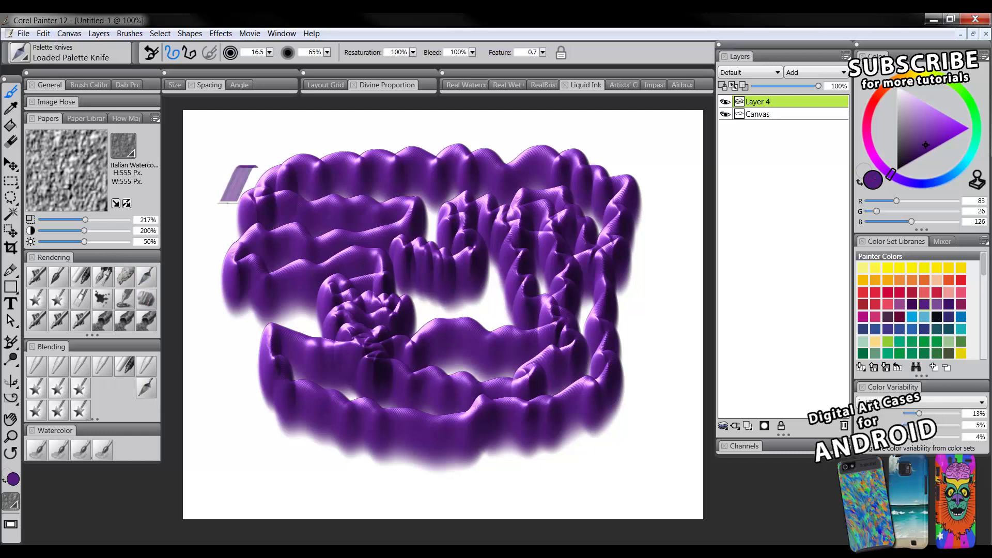
pyautogui.moveTo(228, 203)
pyautogui.mouseDown()
pyautogui.moveTo(213, 161)
pyautogui.moveTo(227, 204)
pyautogui.moveTo(266, 148)
pyautogui.moveTo(227, 227)
pyautogui.mouseUp()
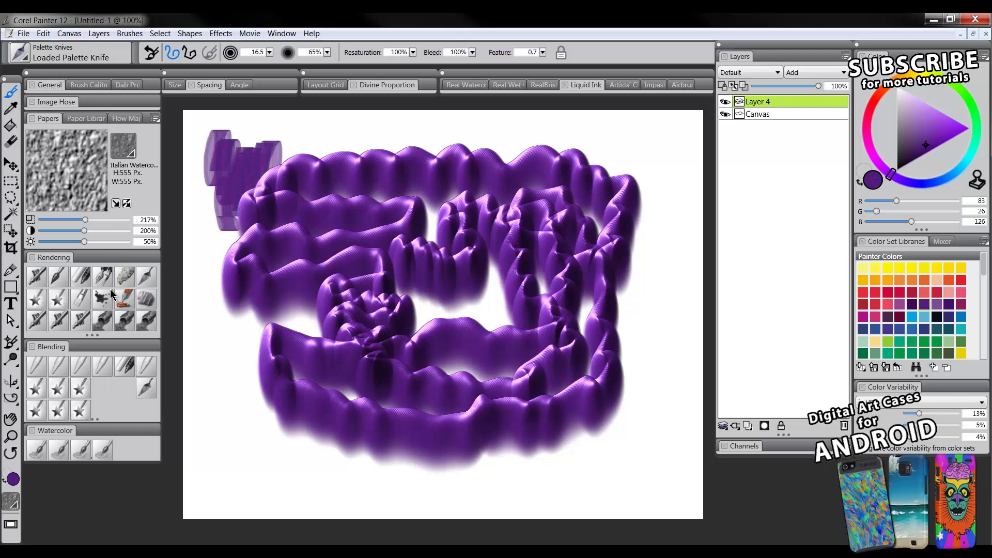
pyautogui.click(147, 393)
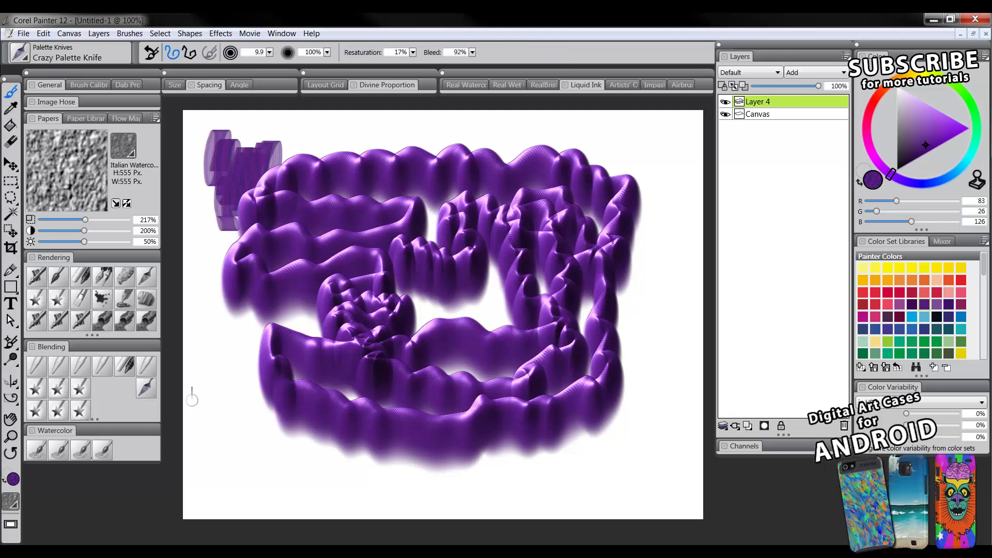
pyautogui.moveTo(217, 416)
pyautogui.mouseDown()
pyautogui.moveTo(268, 455)
pyautogui.moveTo(212, 403)
pyautogui.moveTo(291, 433)
pyautogui.moveTo(363, 428)
pyautogui.moveTo(412, 451)
pyautogui.moveTo(495, 418)
pyautogui.moveTo(421, 435)
pyautogui.moveTo(366, 396)
pyautogui.moveTo(513, 390)
pyautogui.moveTo(466, 361)
pyautogui.moveTo(375, 361)
pyautogui.mouseUp()
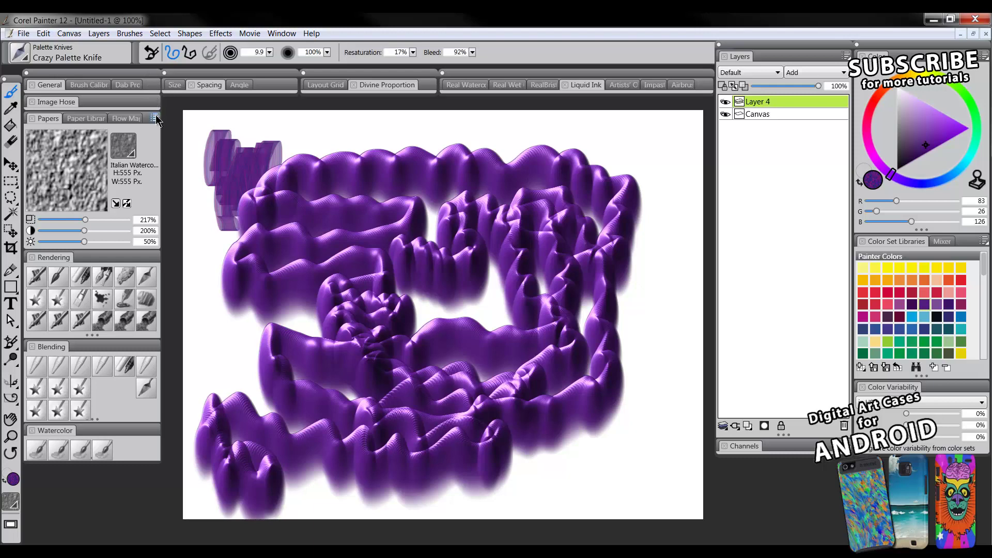
# Review the brush library's export and import options, and paint more Crazy Palette Knife strokes near the canvas's lower-right corner
pyautogui.click(44, 55)
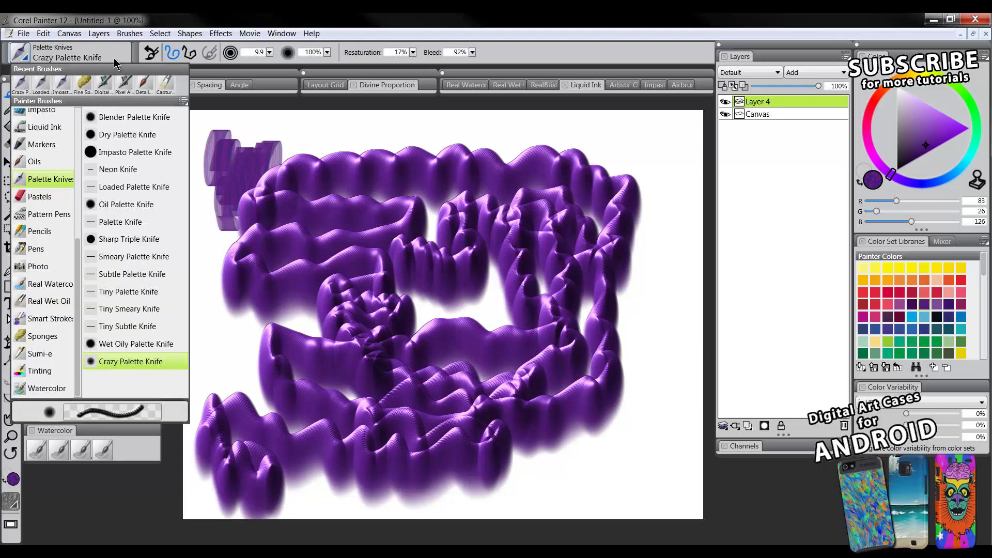
pyautogui.click(184, 102)
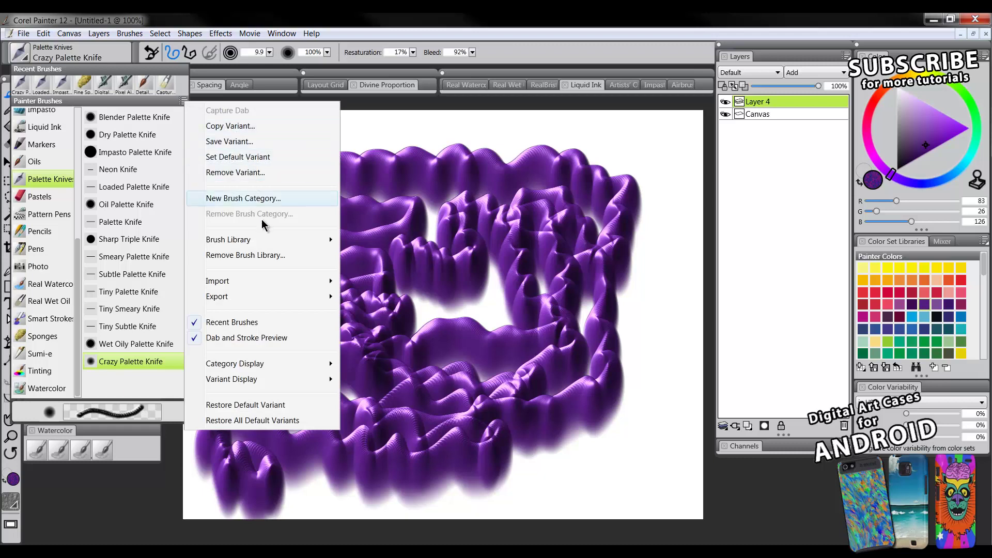
pyautogui.moveTo(290, 305)
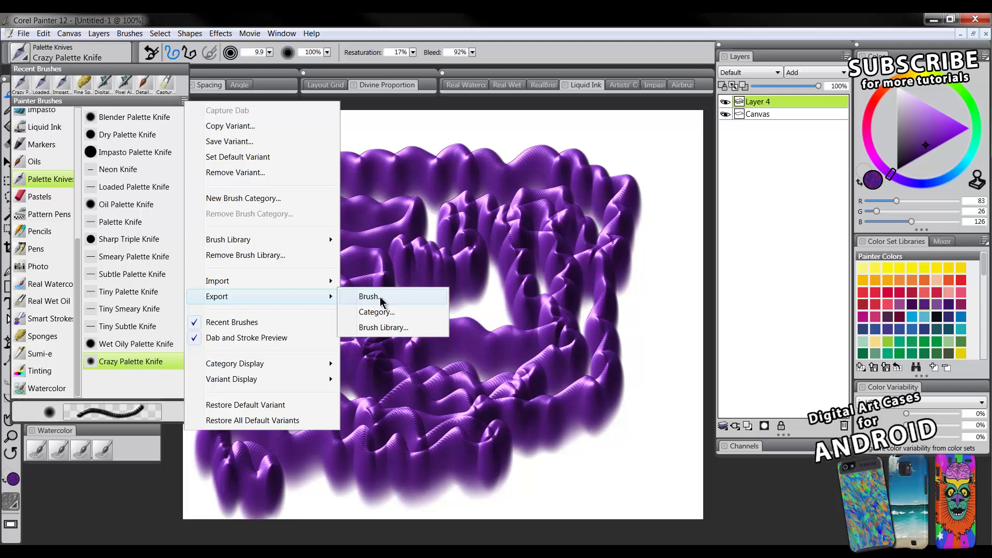
pyautogui.moveTo(252, 283)
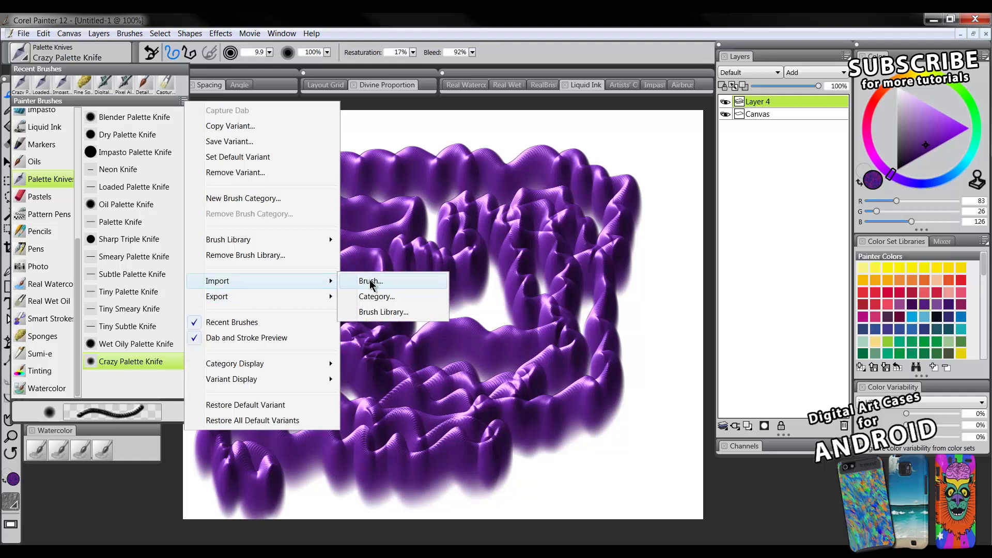
pyautogui.click(621, 282)
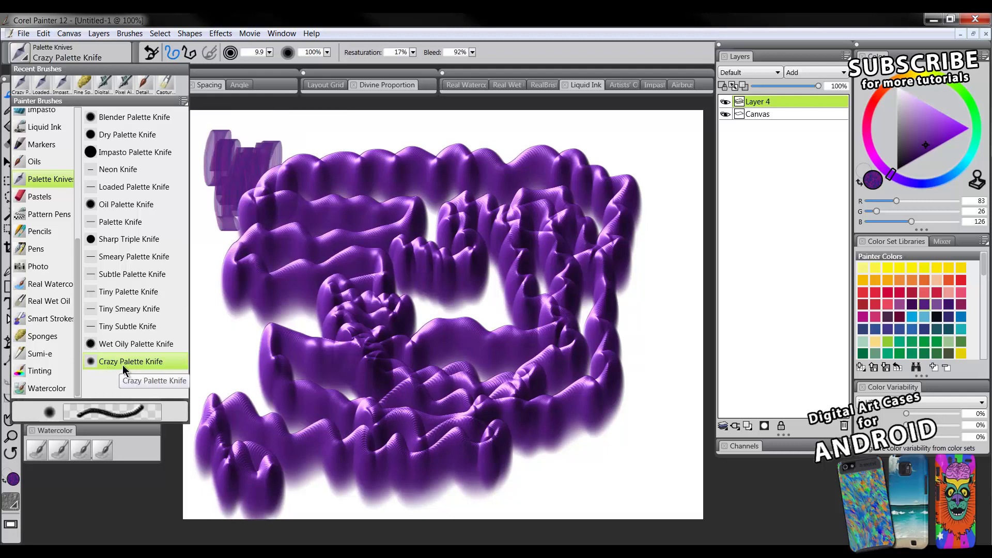
pyautogui.moveTo(573, 465)
pyautogui.mouseDown()
pyautogui.moveTo(617, 458)
pyautogui.moveTo(637, 421)
pyautogui.moveTo(609, 429)
pyautogui.moveTo(625, 396)
pyautogui.moveTo(645, 393)
pyautogui.moveTo(649, 369)
pyautogui.moveTo(585, 393)
pyautogui.moveTo(656, 334)
pyautogui.moveTo(593, 355)
pyautogui.moveTo(648, 327)
pyautogui.moveTo(612, 325)
pyautogui.moveTo(600, 351)
pyautogui.mouseUp()
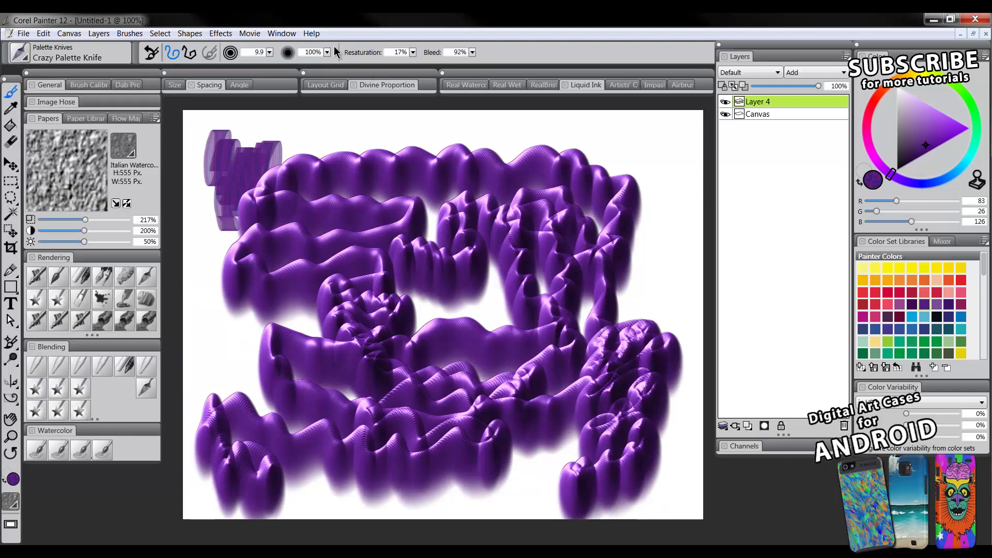
# Examine the General brush settings, the list of available brush control panels and the Real Watercolor settings
pyautogui.click(49, 85)
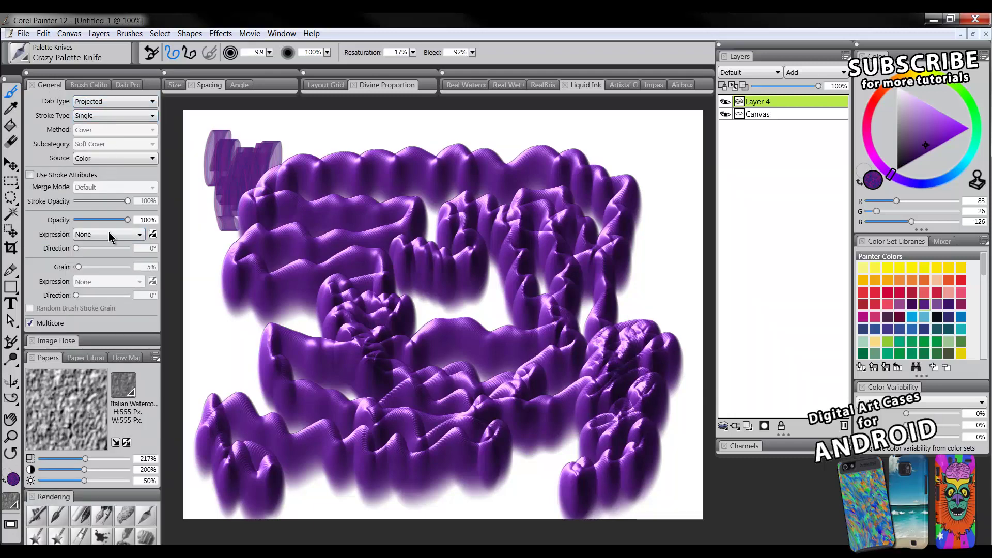
pyautogui.click(271, 34)
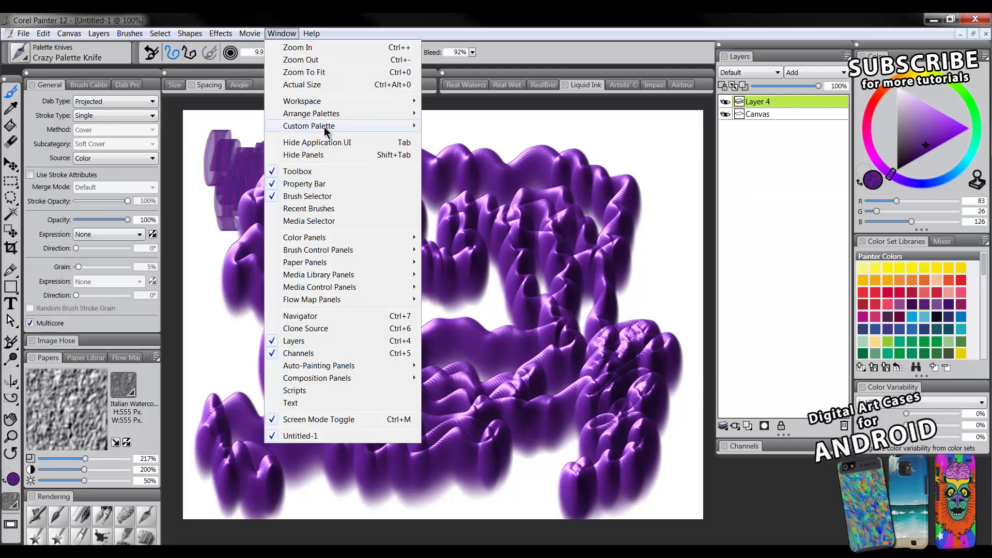
pyautogui.moveTo(368, 101)
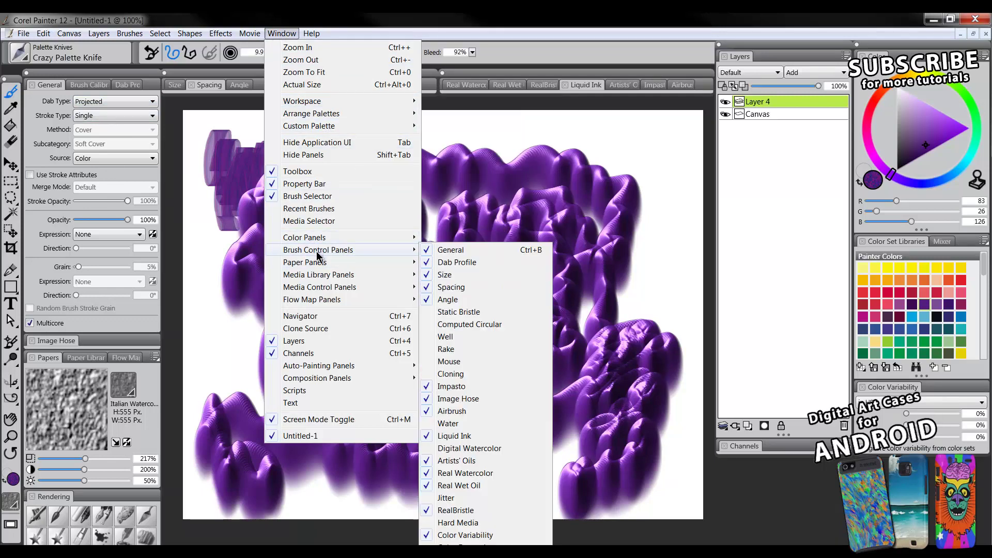
pyautogui.moveTo(318, 267)
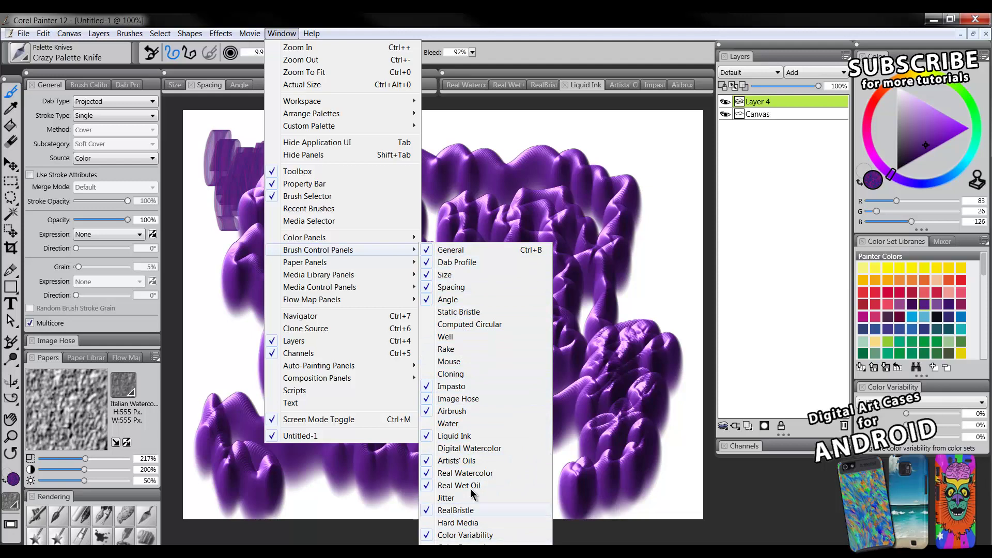
pyautogui.click(554, 63)
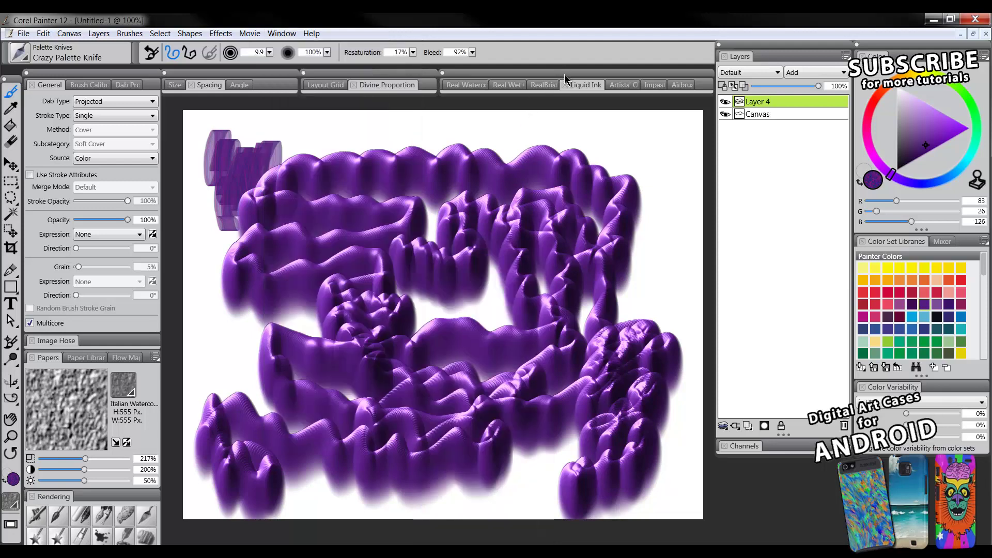
pyautogui.click(468, 85)
pyautogui.click(474, 87)
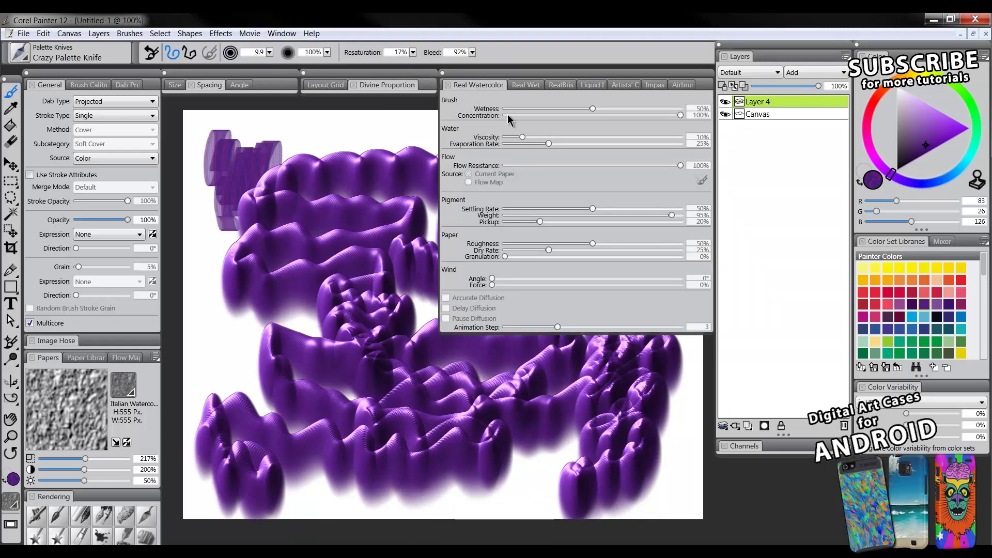
# Examine the Impasto brush settings, including the draw-to, depth method, smoothing and plow options
pyautogui.click(488, 84)
pyautogui.click(655, 86)
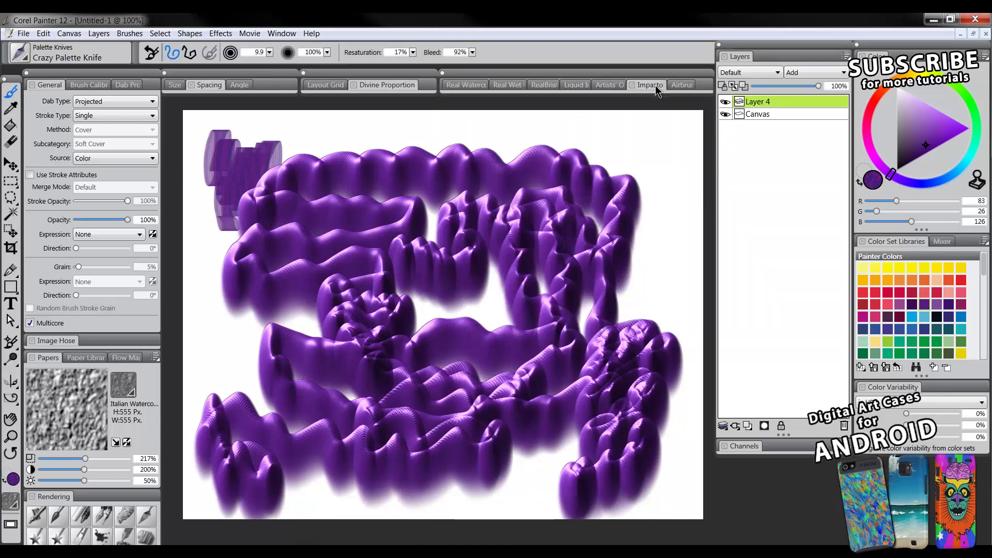
pyautogui.click(658, 87)
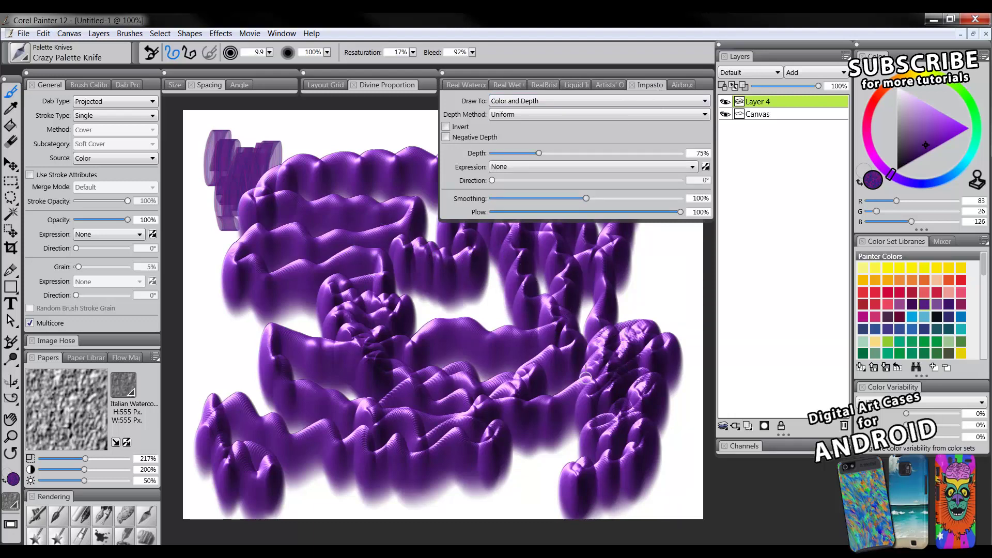
pyautogui.click(652, 85)
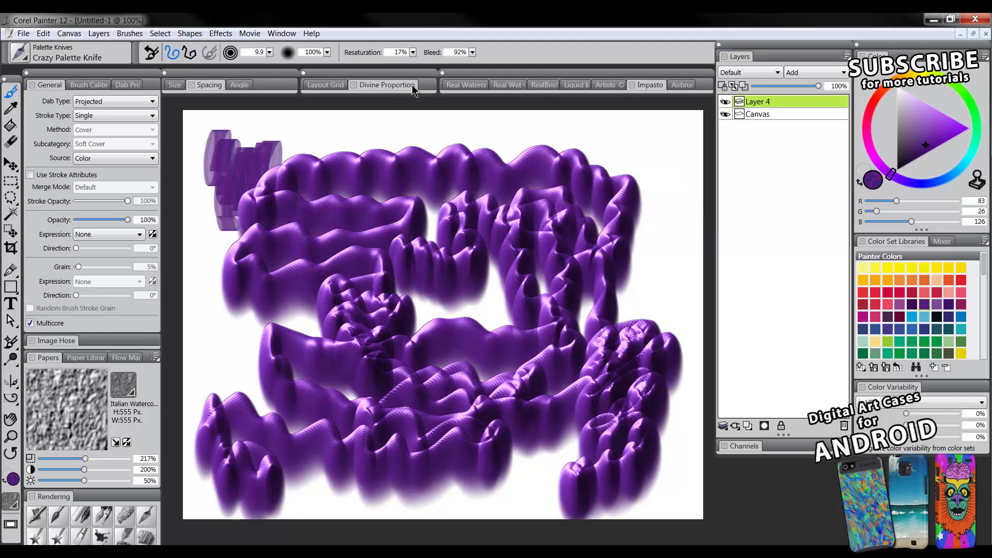
# Examine the brush's Size, Spacing and Angle settings, collapsing them again after viewing
pyautogui.click(178, 87)
pyautogui.click(181, 87)
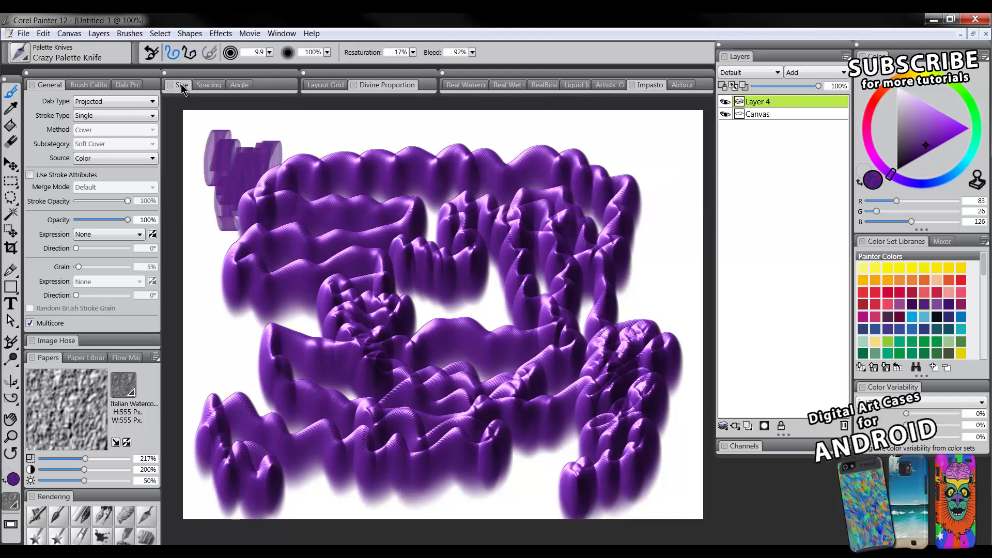
pyautogui.click(185, 87)
pyautogui.click(185, 87)
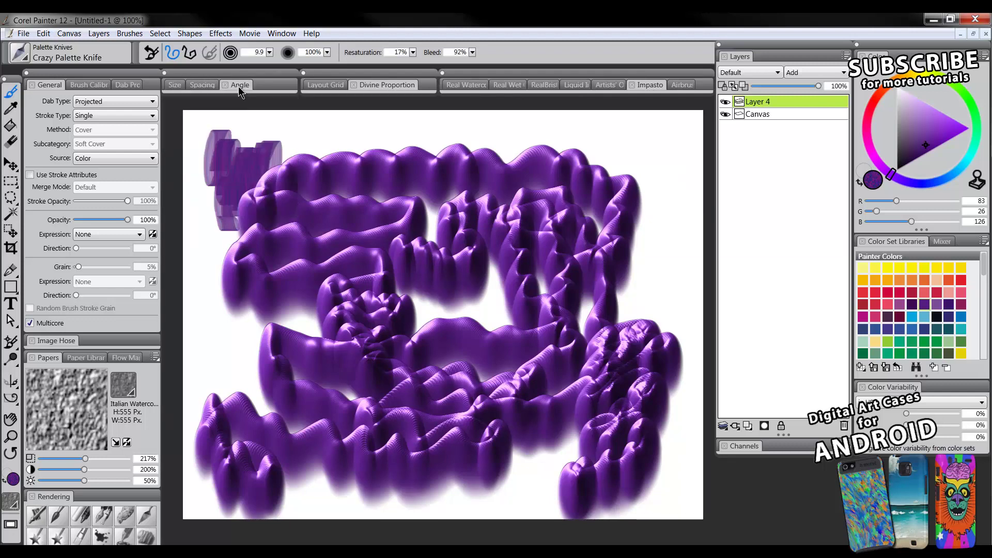
pyautogui.click(241, 88)
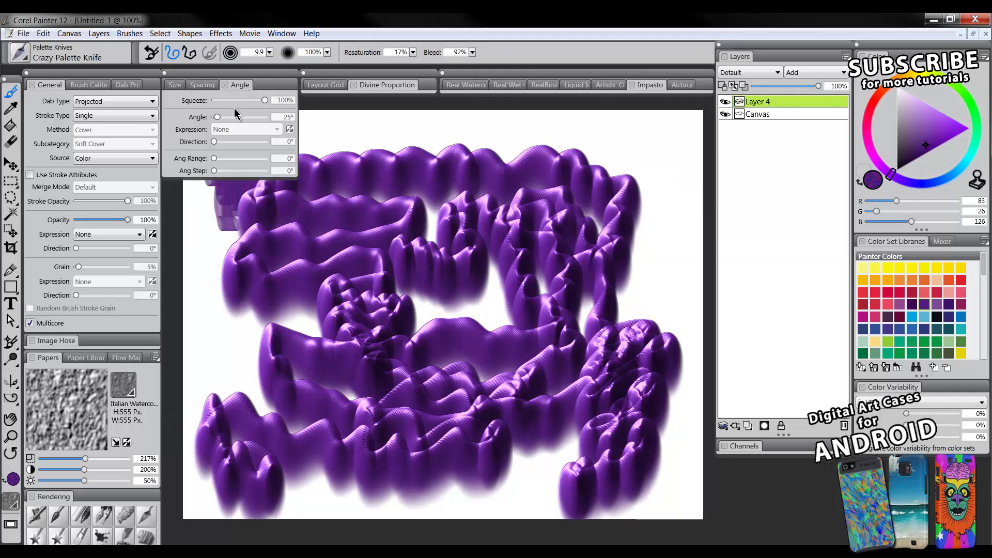
pyautogui.click(235, 85)
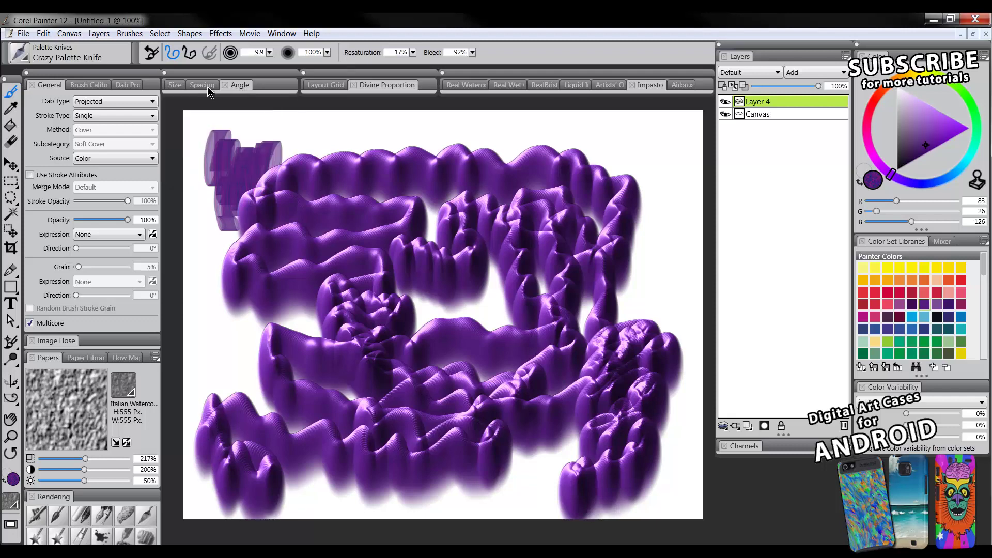
pyautogui.click(206, 86)
pyautogui.click(204, 87)
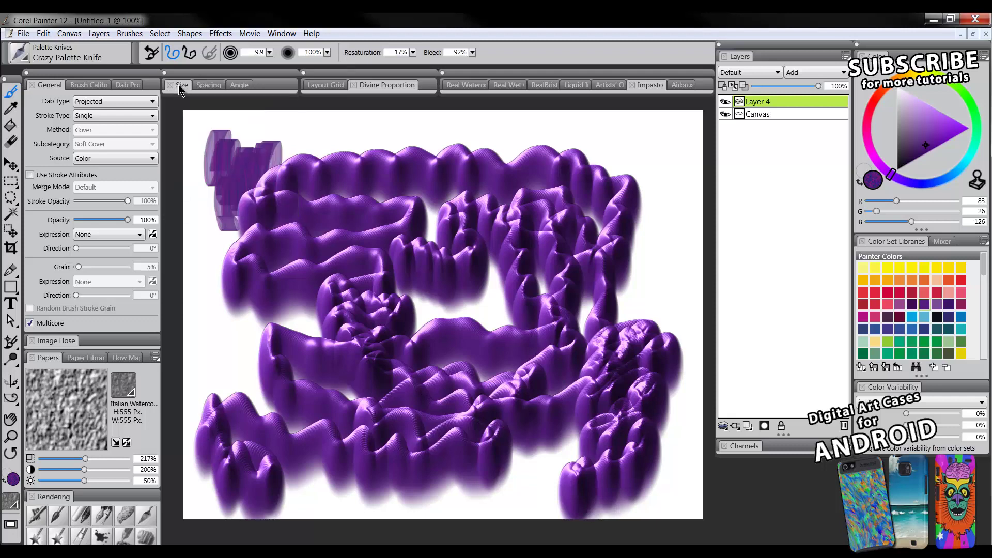
pyautogui.click(182, 87)
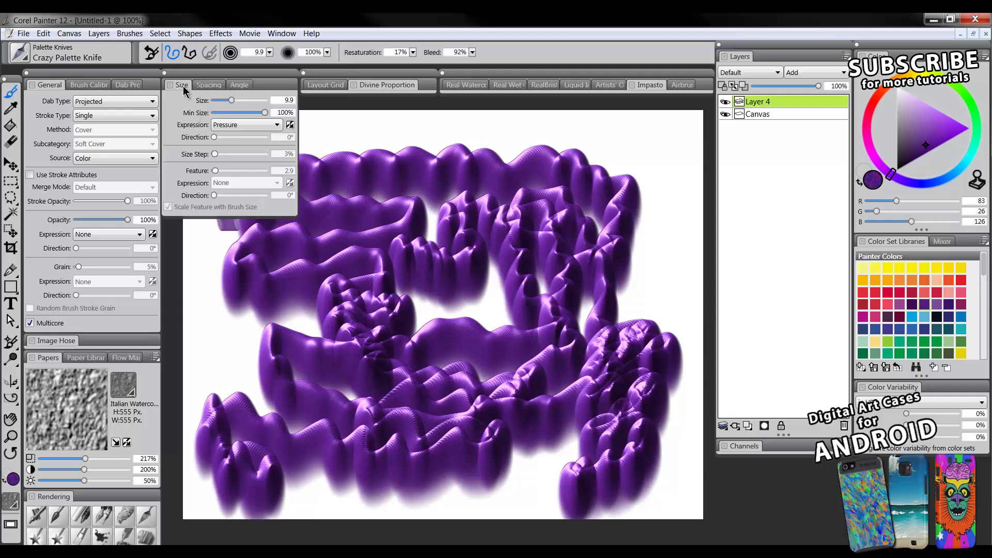
pyautogui.click(182, 87)
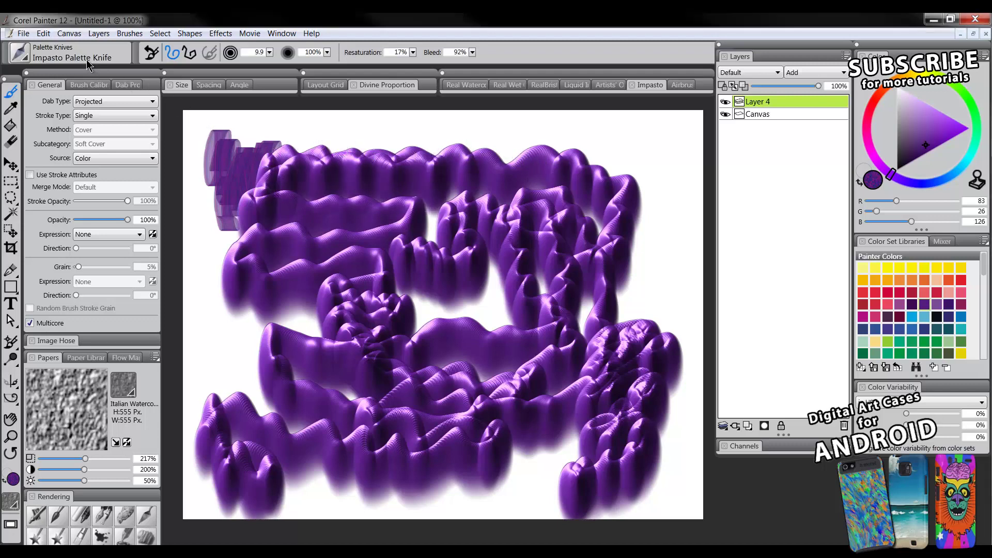
# Select the Impasto Palette Knife variant and paint a test stroke across the canvas's upper-right area
pyautogui.click(21, 52)
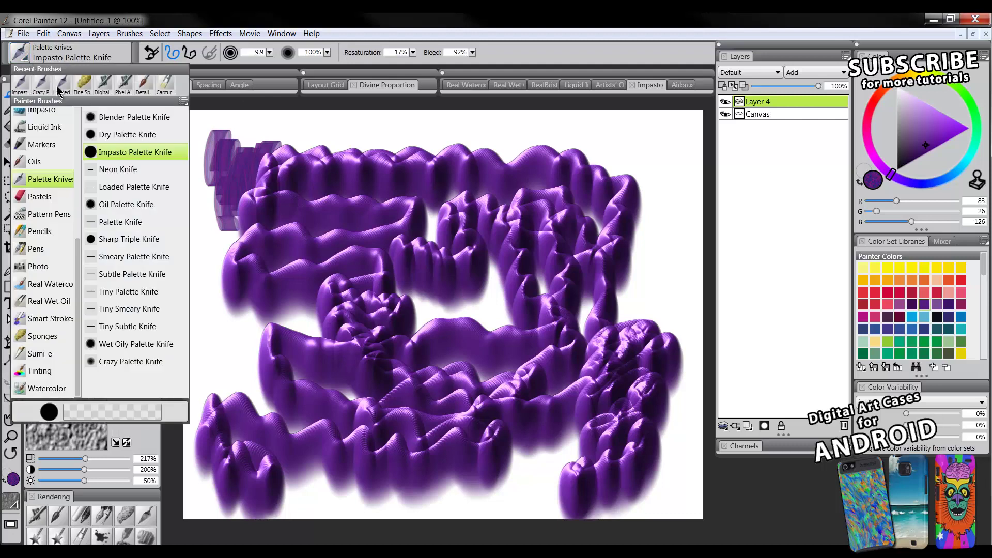
pyautogui.click(109, 151)
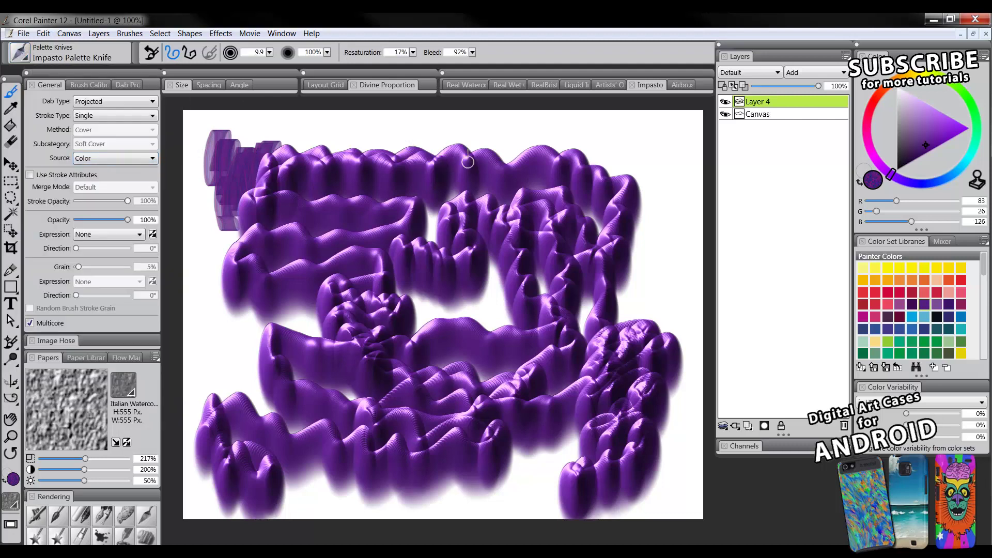
pyautogui.moveTo(540, 157)
pyautogui.mouseDown()
pyautogui.moveTo(630, 130)
pyautogui.moveTo(506, 125)
pyautogui.moveTo(457, 137)
pyautogui.mouseUp()
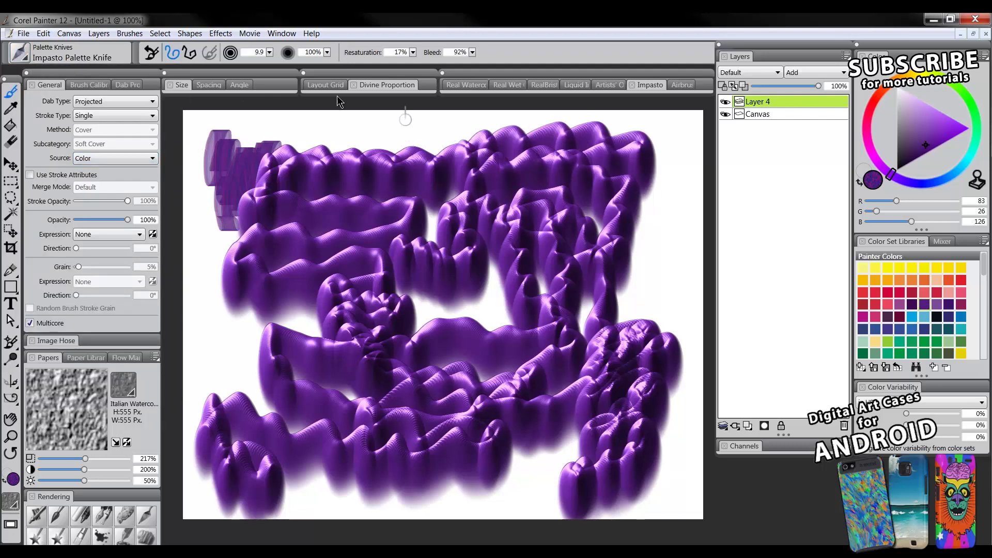
# Restore the Impasto Palette Knife to its default variant and paint test strokes over the upper and middle canvas
pyautogui.click(20, 53)
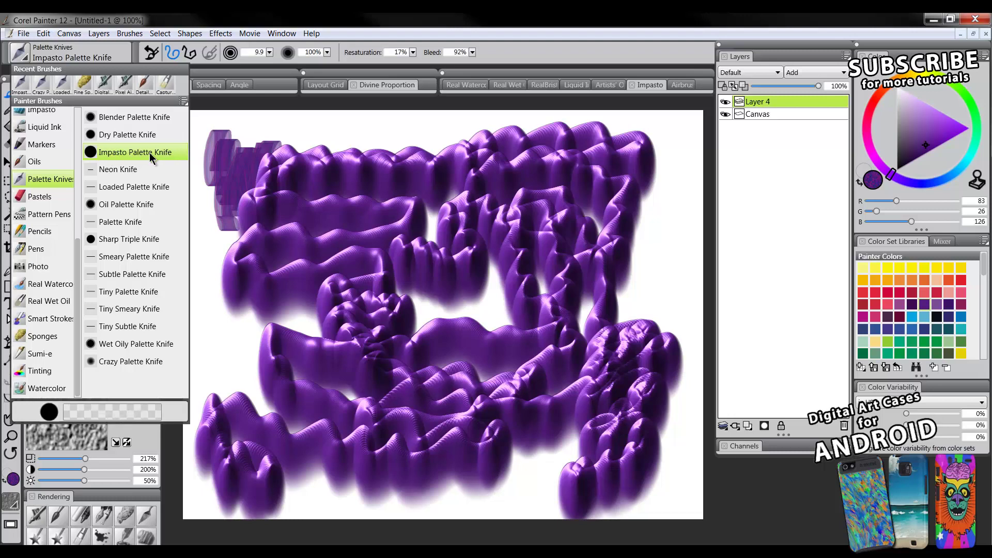
pyautogui.click(184, 101)
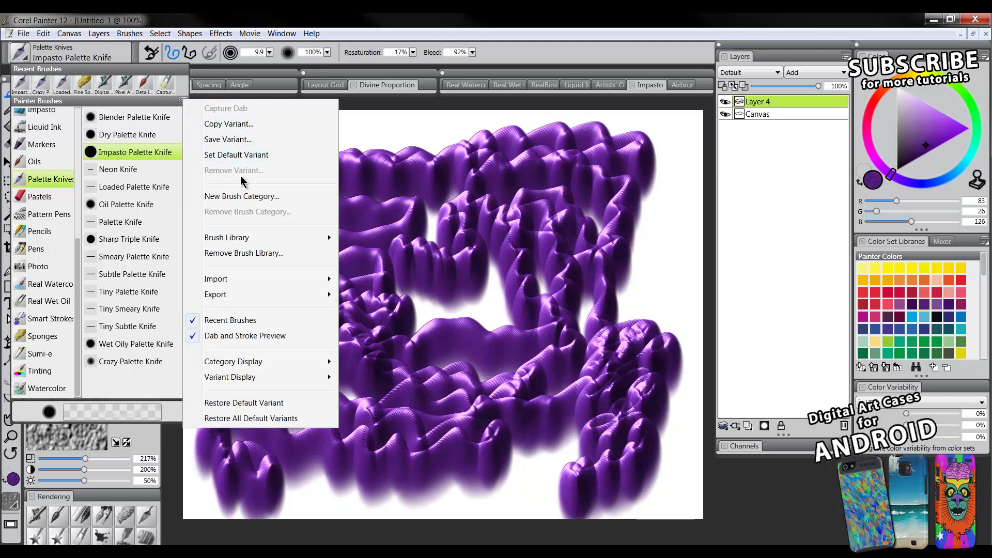
pyautogui.click(235, 406)
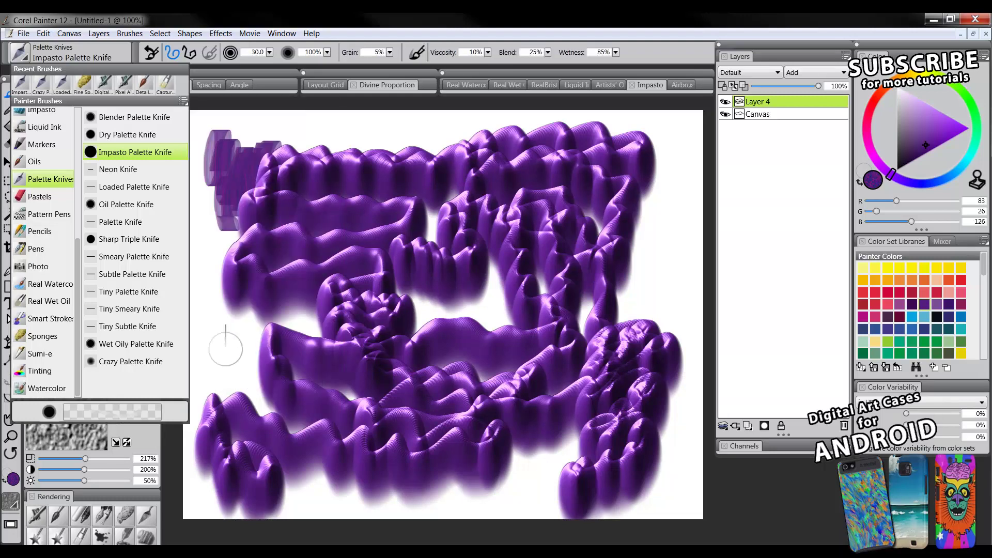
pyautogui.moveTo(302, 147)
pyautogui.mouseDown()
pyautogui.moveTo(312, 136)
pyautogui.moveTo(364, 127)
pyautogui.moveTo(411, 154)
pyautogui.moveTo(441, 196)
pyautogui.mouseUp()
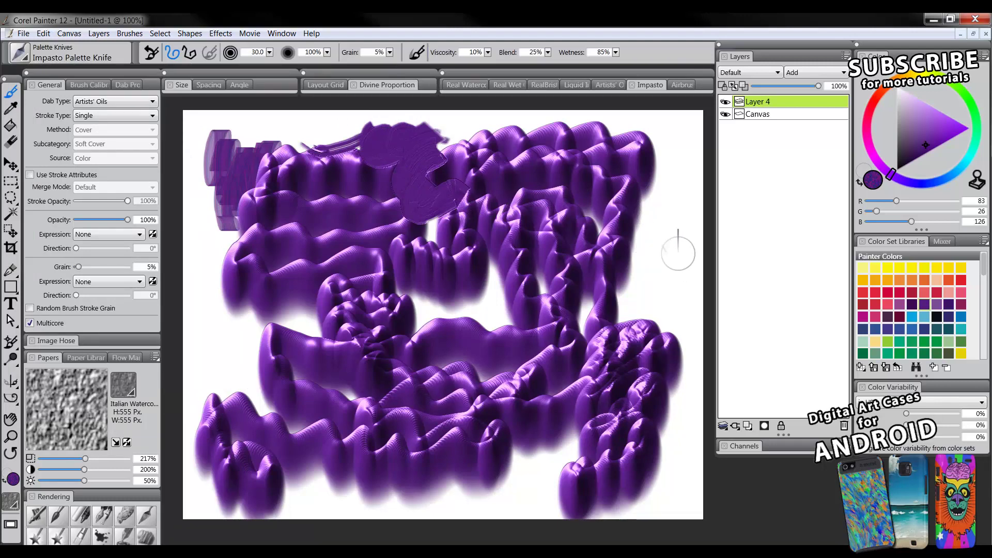
pyautogui.moveTo(666, 249)
pyautogui.mouseDown()
pyautogui.moveTo(599, 259)
pyautogui.moveTo(602, 226)
pyautogui.moveTo(592, 212)
pyautogui.moveTo(605, 207)
pyautogui.moveTo(575, 209)
pyautogui.moveTo(552, 278)
pyautogui.moveTo(574, 288)
pyautogui.moveTo(552, 341)
pyautogui.moveTo(538, 322)
pyautogui.moveTo(477, 309)
pyautogui.moveTo(433, 346)
pyautogui.moveTo(432, 316)
pyautogui.moveTo(401, 311)
pyautogui.mouseUp()
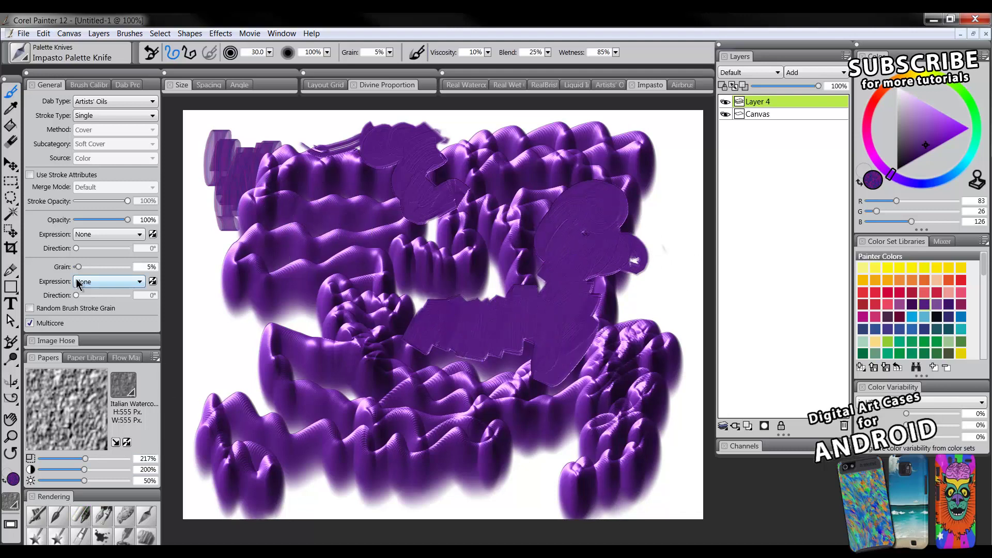
# Collapse the General brush settings and paint across the canvas's middle with the Crazy Palette Knife from the Blending palette
pyautogui.click(56, 86)
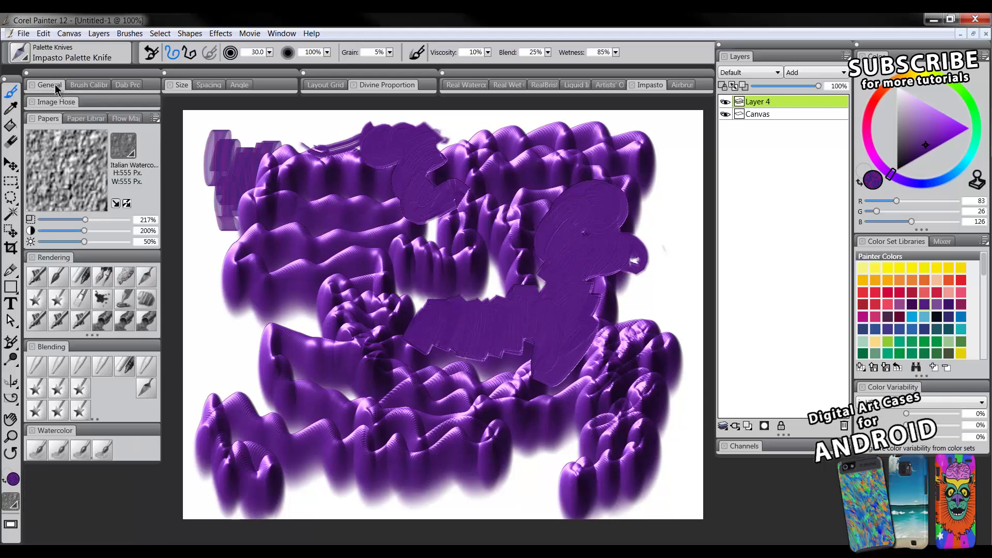
pyautogui.click(147, 388)
pyautogui.moveTo(245, 311)
pyautogui.mouseDown()
pyautogui.moveTo(240, 362)
pyautogui.moveTo(344, 305)
pyautogui.moveTo(483, 330)
pyautogui.moveTo(554, 279)
pyautogui.moveTo(573, 186)
pyautogui.moveTo(622, 243)
pyautogui.moveTo(618, 273)
pyautogui.mouseUp()
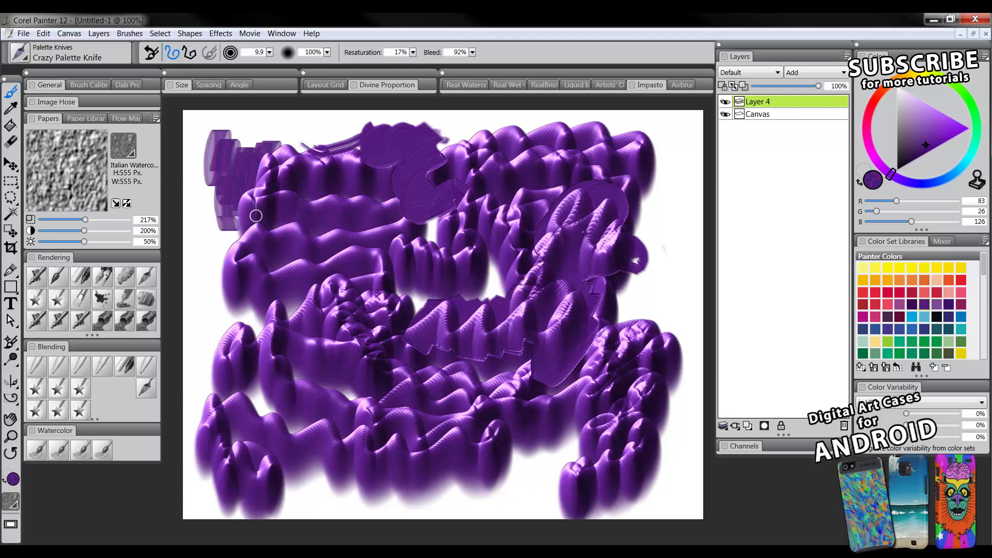
# Switch back to the Impasto Palette Knife and paint broad strokes over the canvas's upper half
pyautogui.click(19, 52)
pyautogui.click(110, 153)
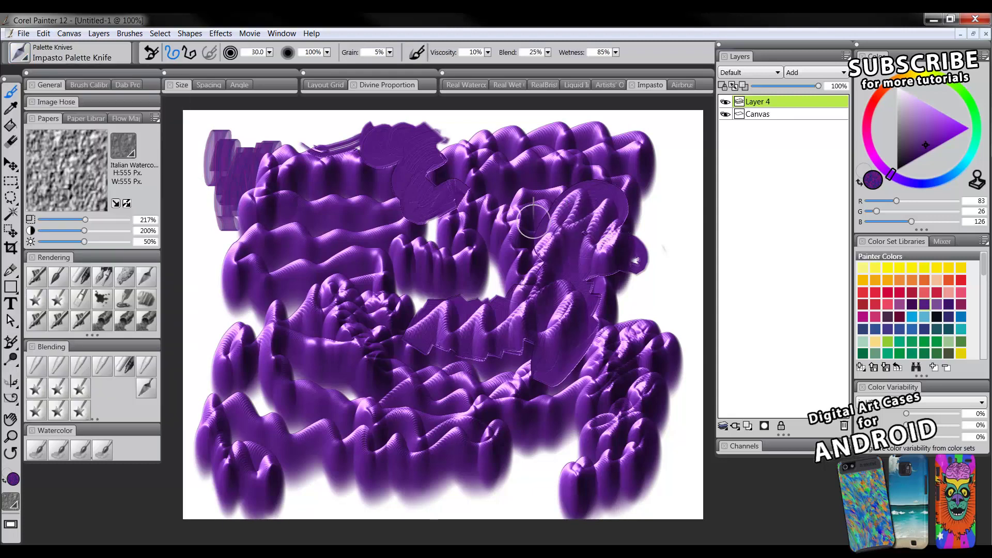
pyautogui.moveTo(579, 212)
pyautogui.mouseDown()
pyautogui.moveTo(614, 236)
pyautogui.moveTo(563, 307)
pyautogui.moveTo(560, 234)
pyautogui.moveTo(482, 275)
pyautogui.moveTo(450, 251)
pyautogui.moveTo(415, 262)
pyautogui.moveTo(383, 252)
pyautogui.moveTo(359, 210)
pyautogui.moveTo(288, 244)
pyautogui.moveTo(269, 198)
pyautogui.moveTo(354, 178)
pyautogui.mouseUp()
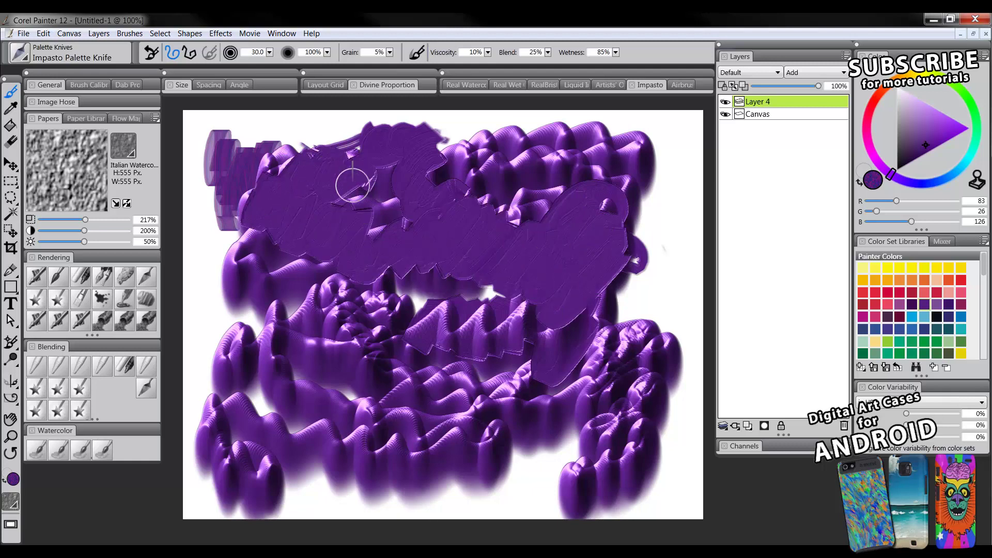
# Review the brush library's options for saving, importing, exporting and restoring variants
pyautogui.click(155, 120)
pyautogui.click(154, 121)
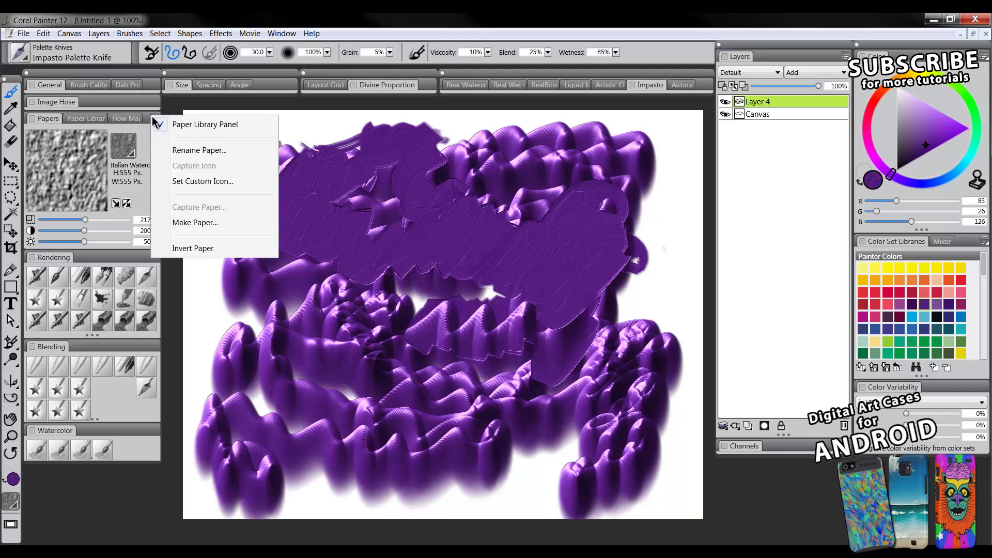
pyautogui.click(30, 61)
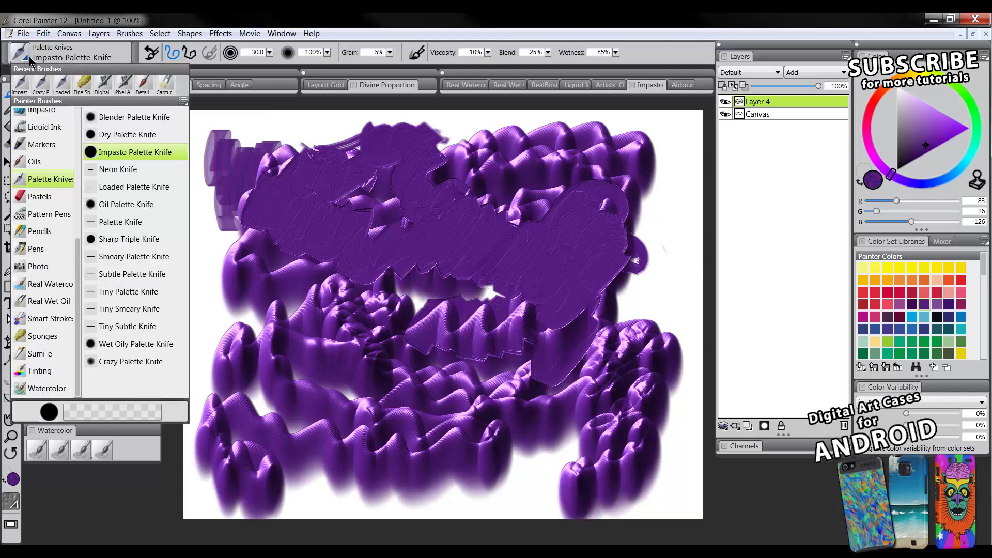
pyautogui.click(184, 101)
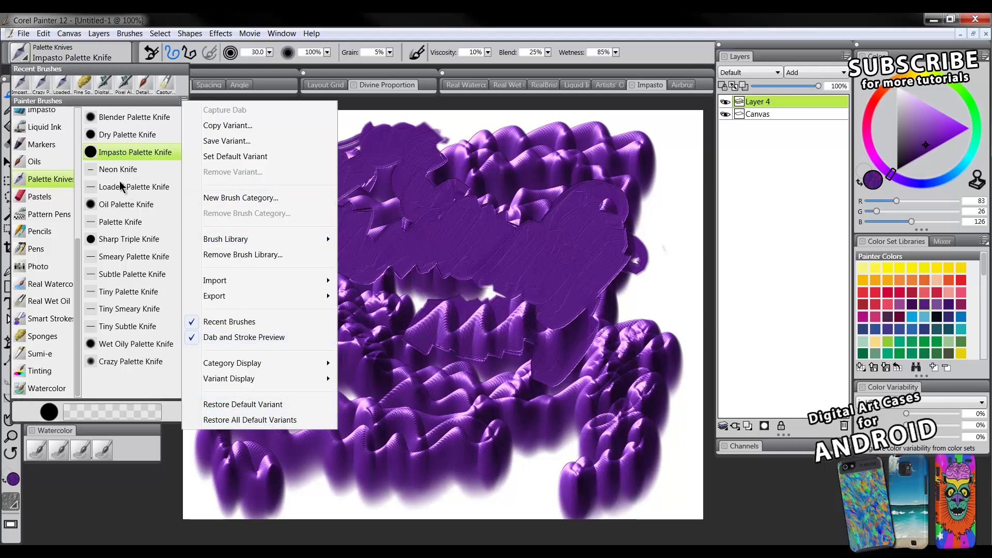
pyautogui.click(264, 61)
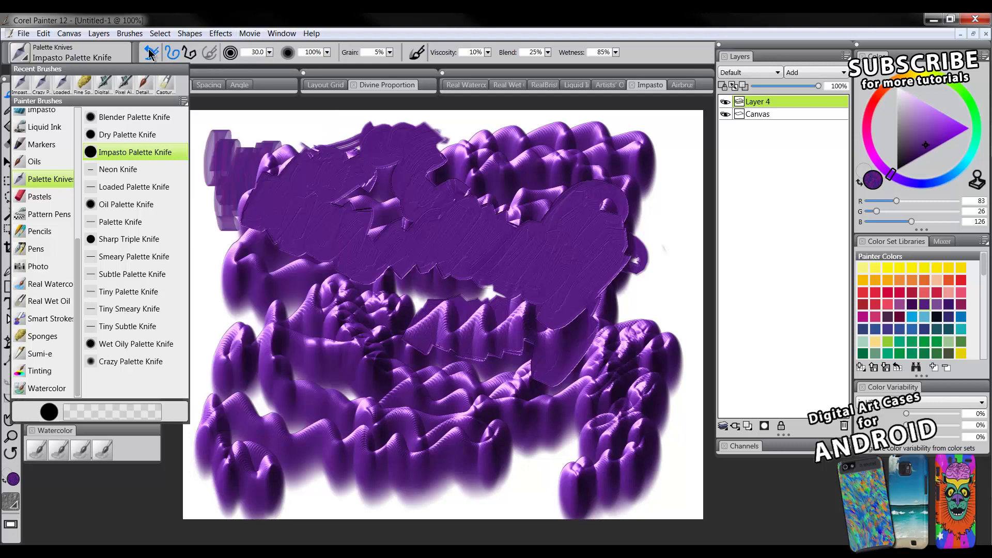
# Review the workspace import and export options, and paint an Impasto Palette Knife stroke near the canvas's centre
pyautogui.click(279, 33)
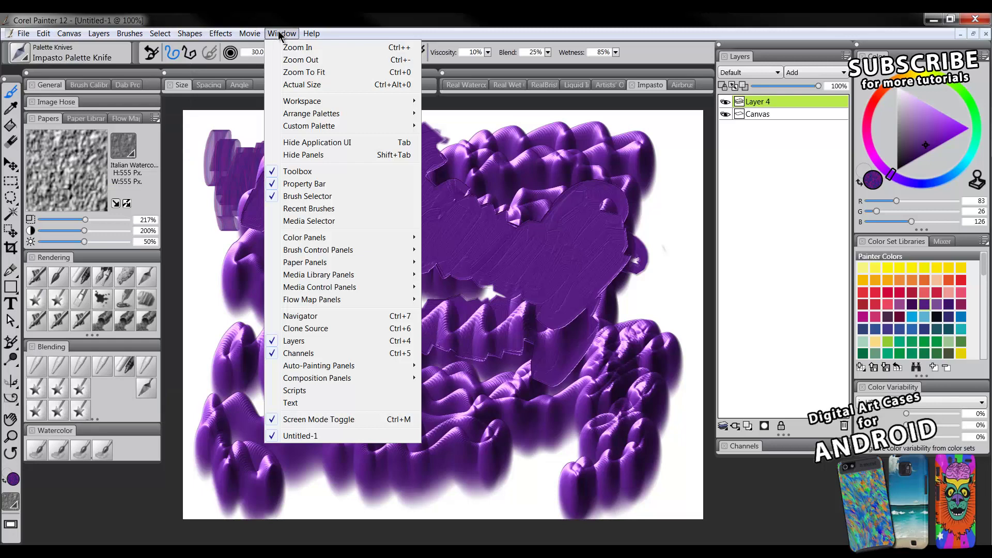
pyautogui.moveTo(308, 101)
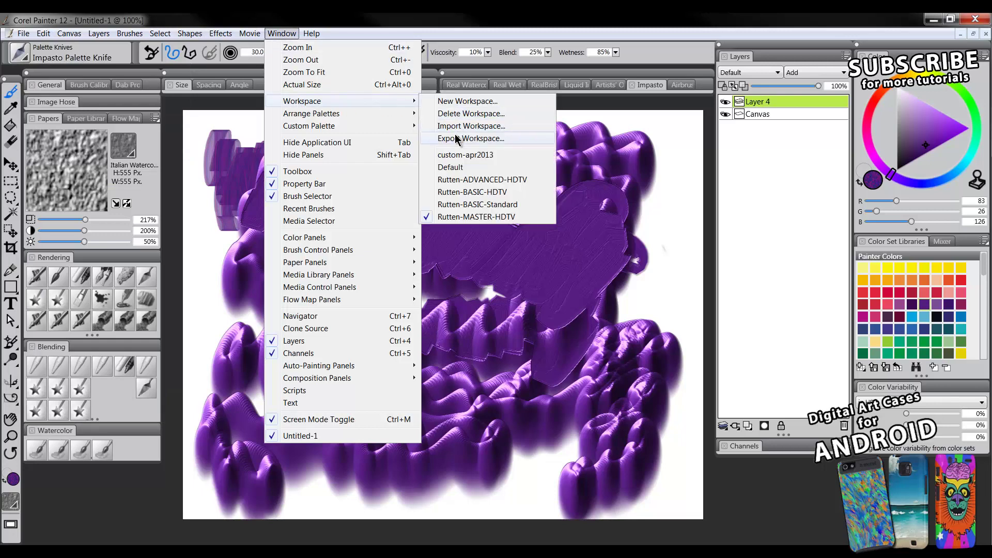
pyautogui.click(474, 26)
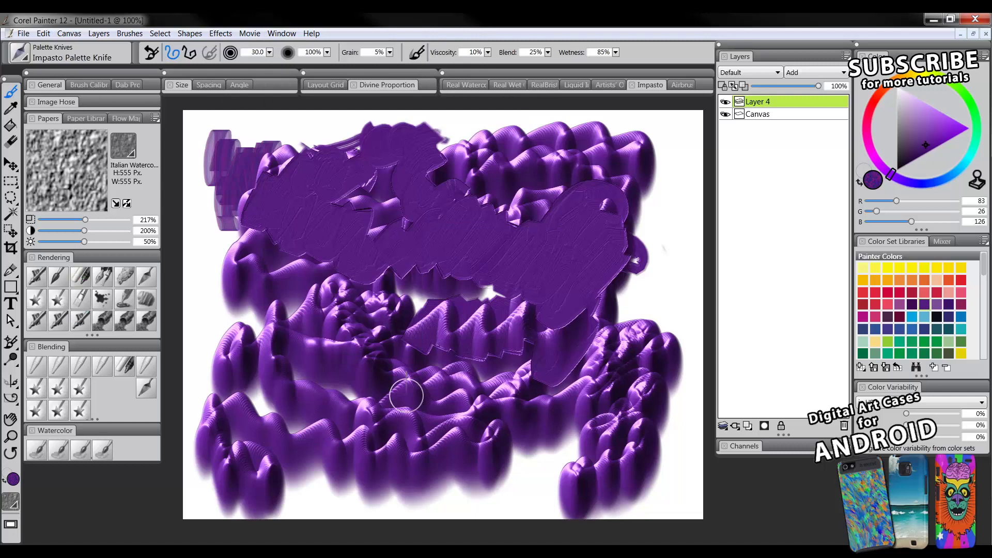
pyautogui.moveTo(424, 296)
pyautogui.mouseDown()
pyautogui.moveTo(360, 311)
pyautogui.moveTo(359, 293)
pyautogui.moveTo(382, 284)
pyautogui.moveTo(361, 320)
pyautogui.moveTo(388, 328)
pyautogui.mouseUp()
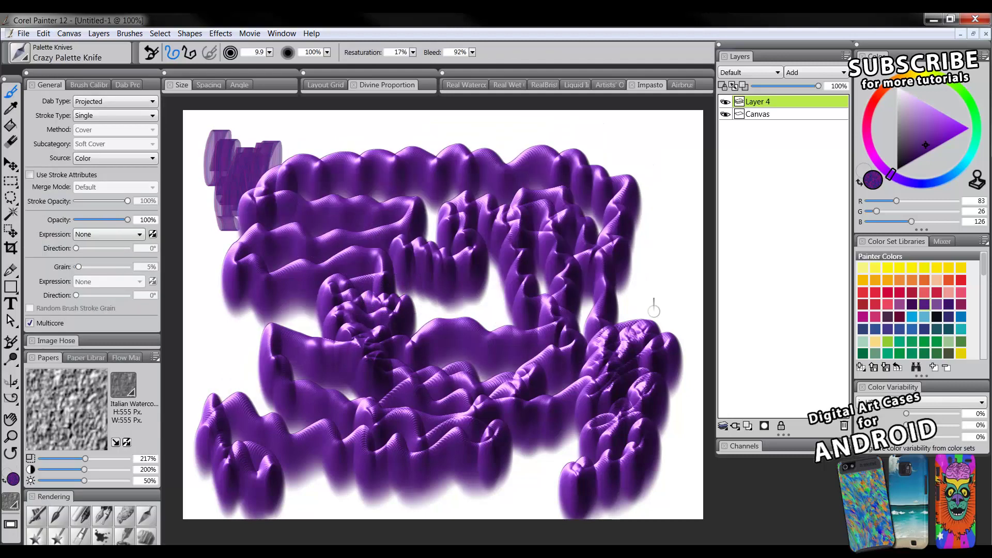